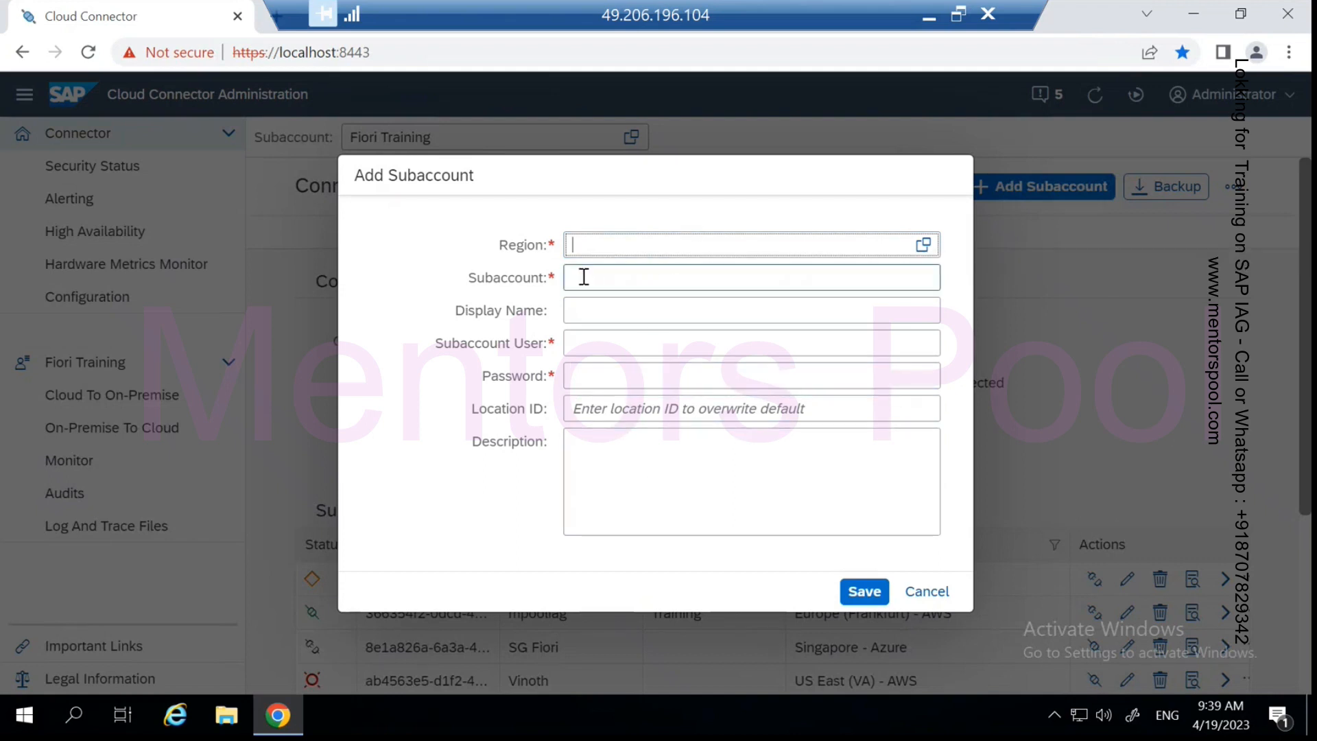
# - Copy the IAG Sub Account's Subaccount ID in BTP Cockpit, then return to the remote Cloud Connector
pyautogui.click(928, 15)
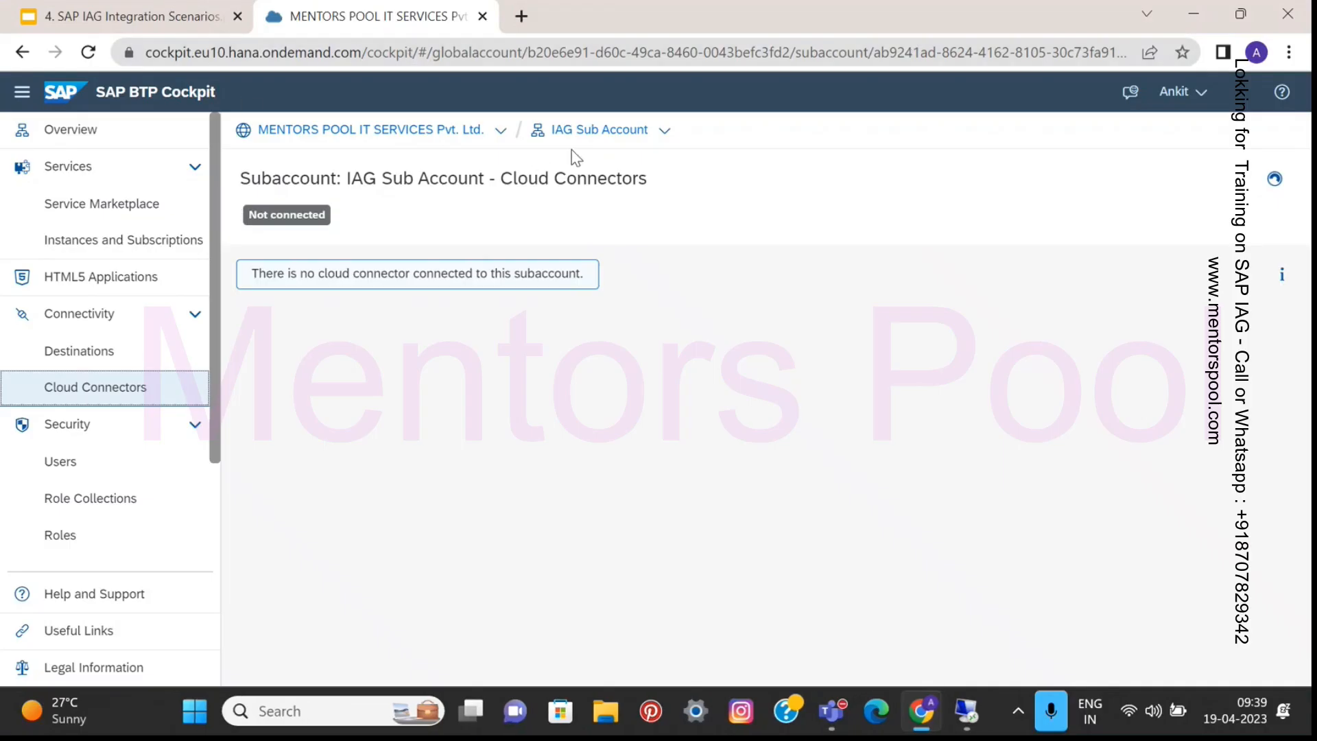
pyautogui.click(588, 136)
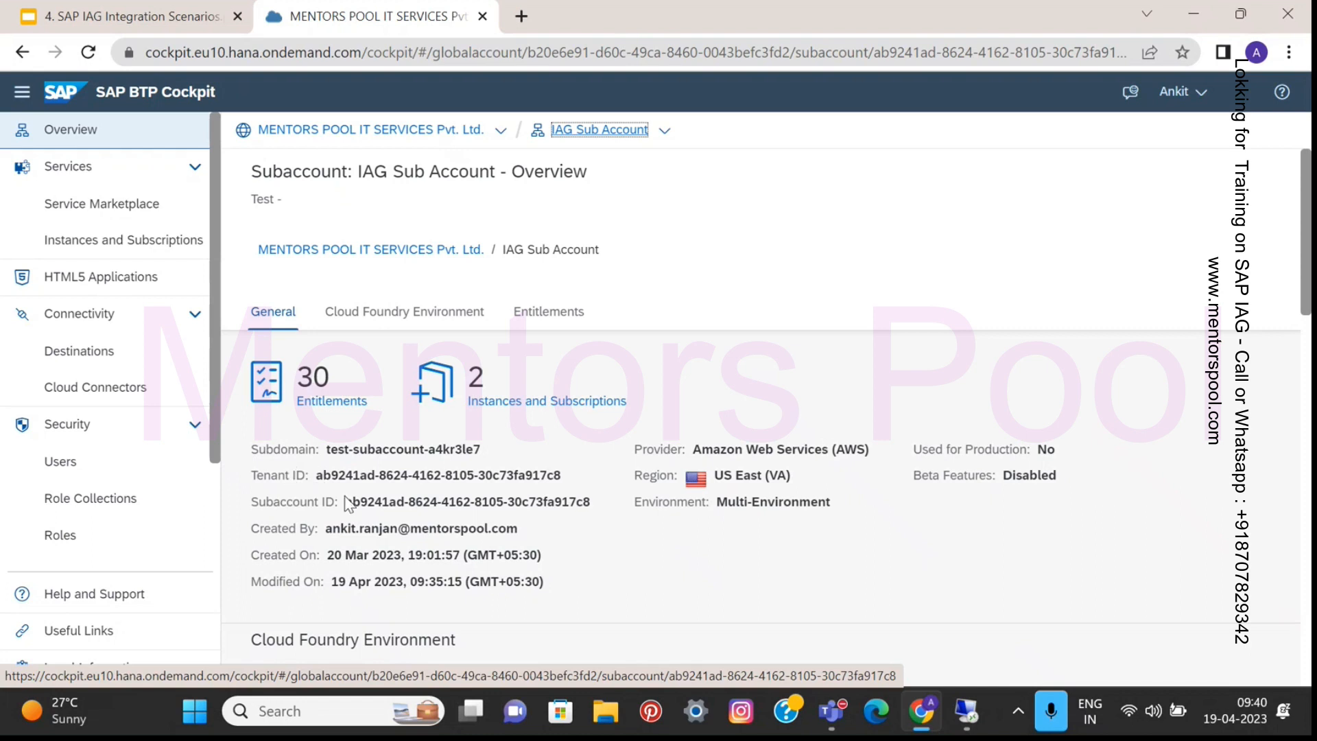
pyautogui.moveTo(348, 503); pyautogui.dragTo(589, 506)
pyautogui.hotkey('ctrl', 'c')
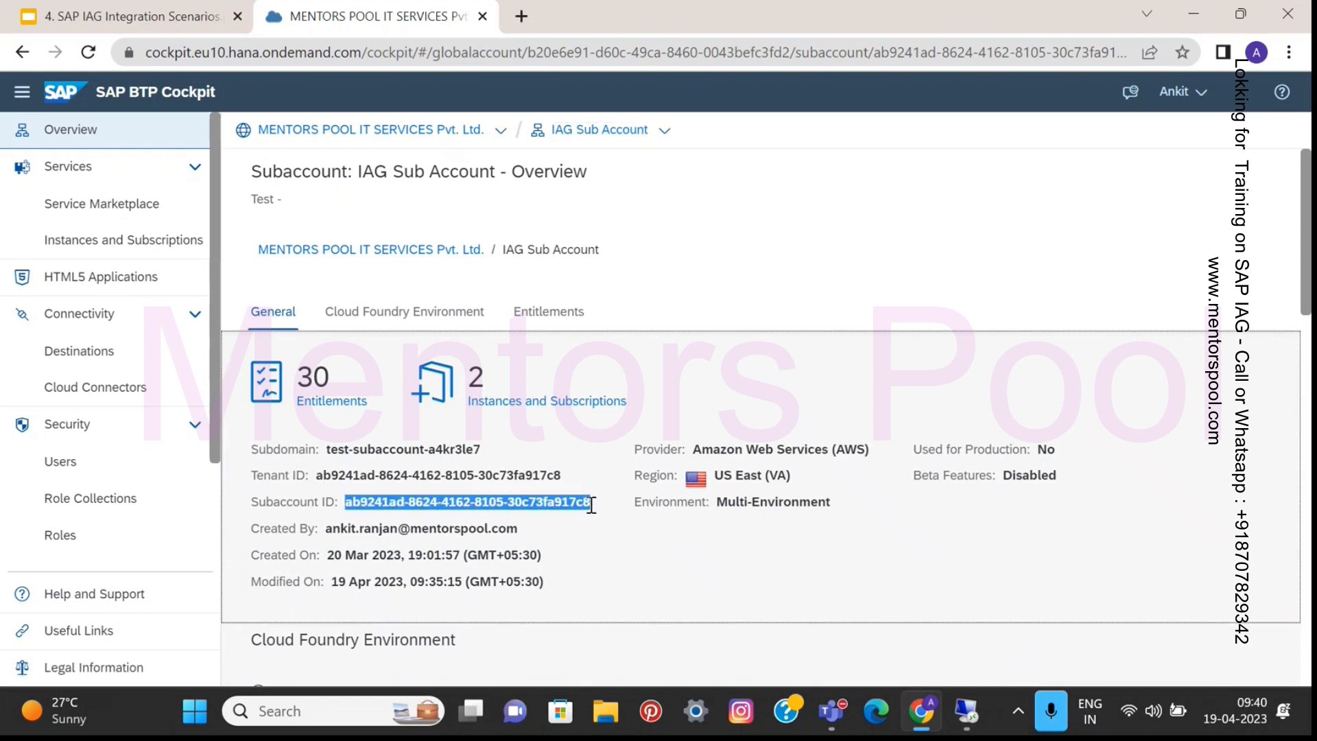
pyautogui.click(966, 711)
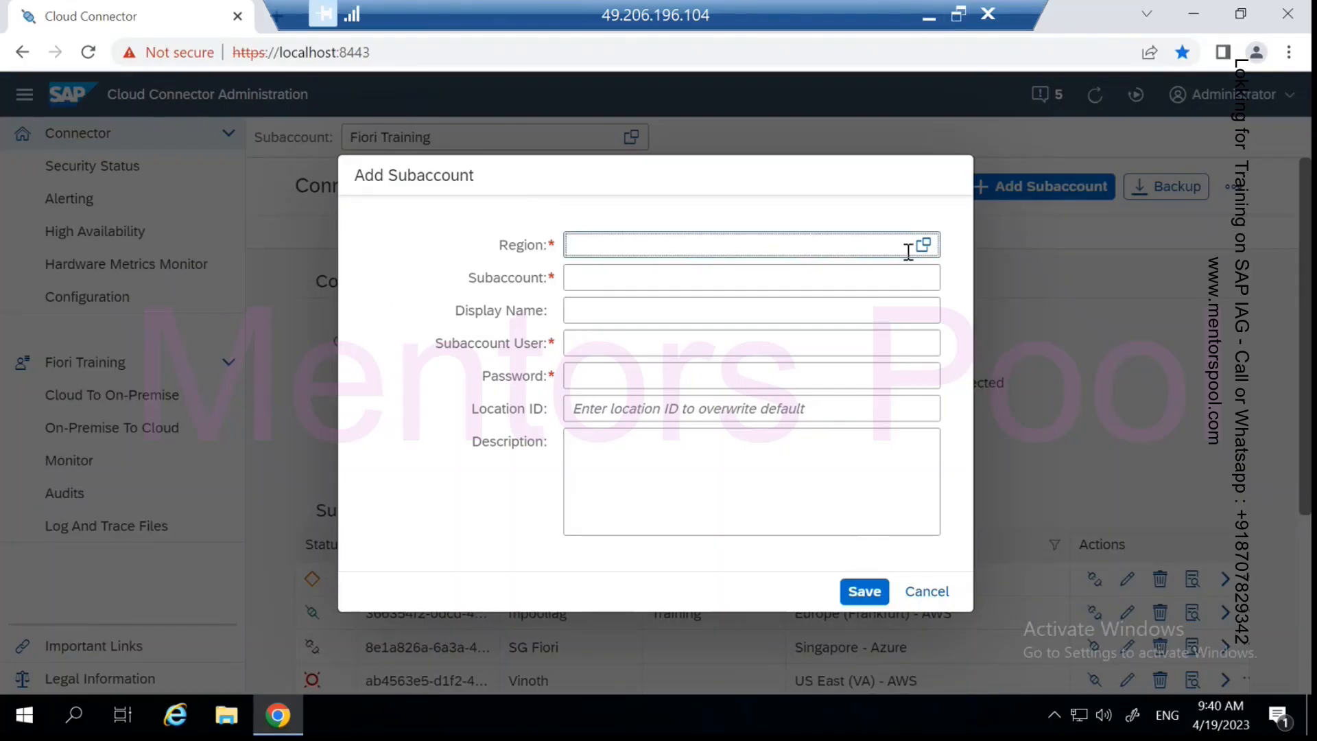
# - Pick US East (VA) - AWS from the Region list for the new subaccount
pyautogui.click(922, 244)
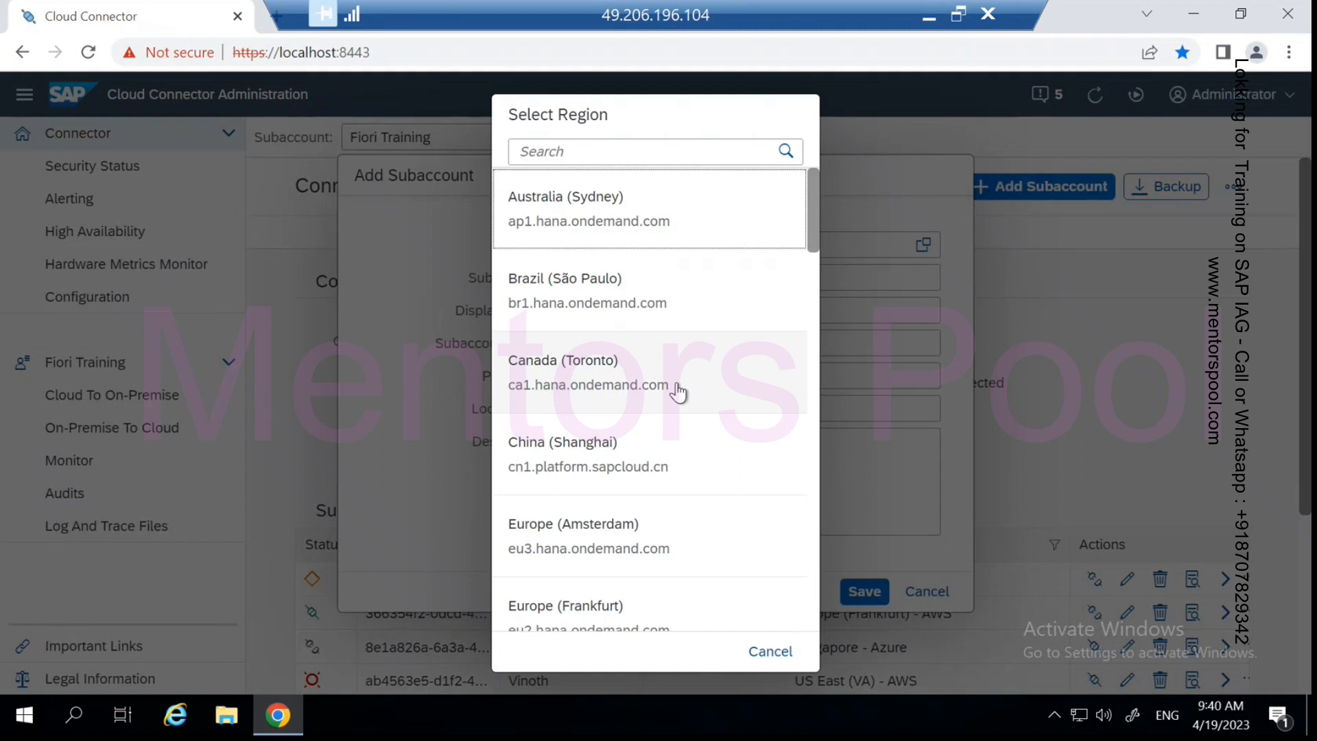
pyautogui.scroll(-3, 678, 392)
pyautogui.scroll(-4, 677, 393)
pyautogui.scroll(-5, 677, 392)
pyautogui.scroll(-3, 677, 392)
pyautogui.scroll(-3, 653, 502)
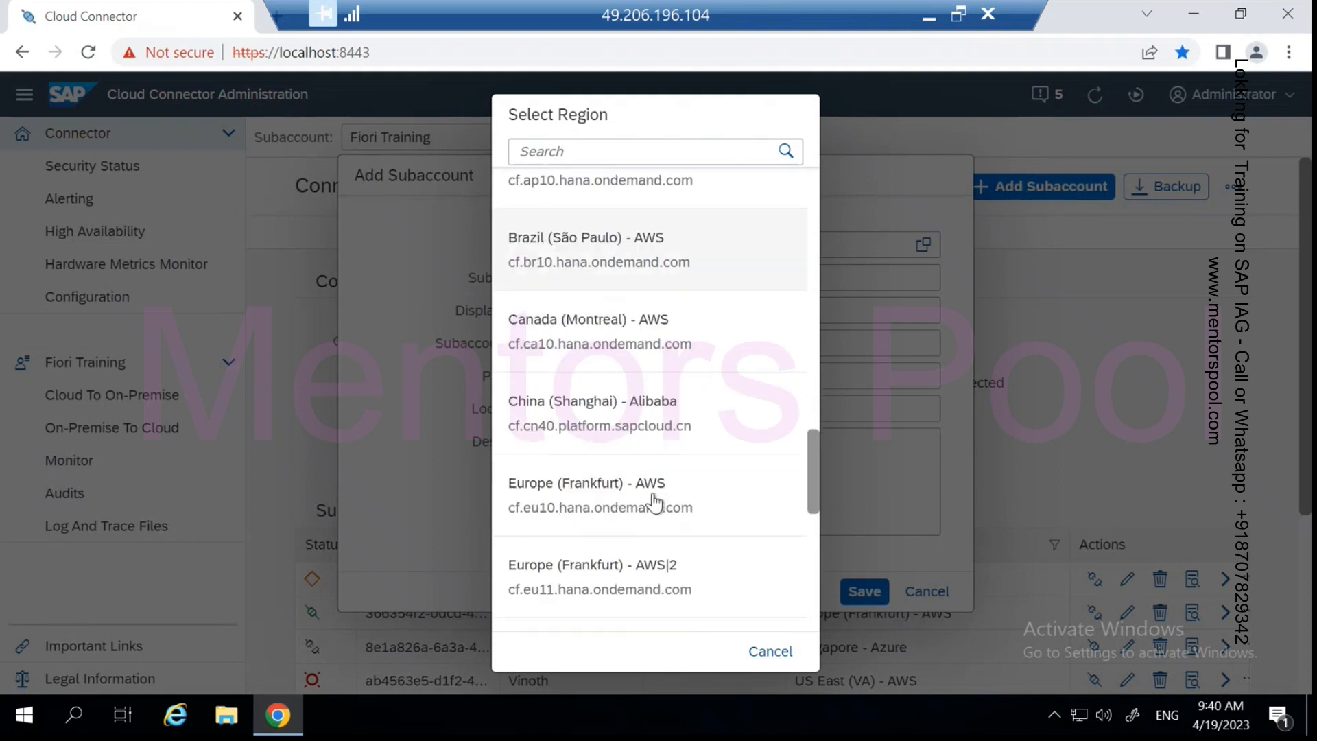
pyautogui.scroll(-5, 654, 502)
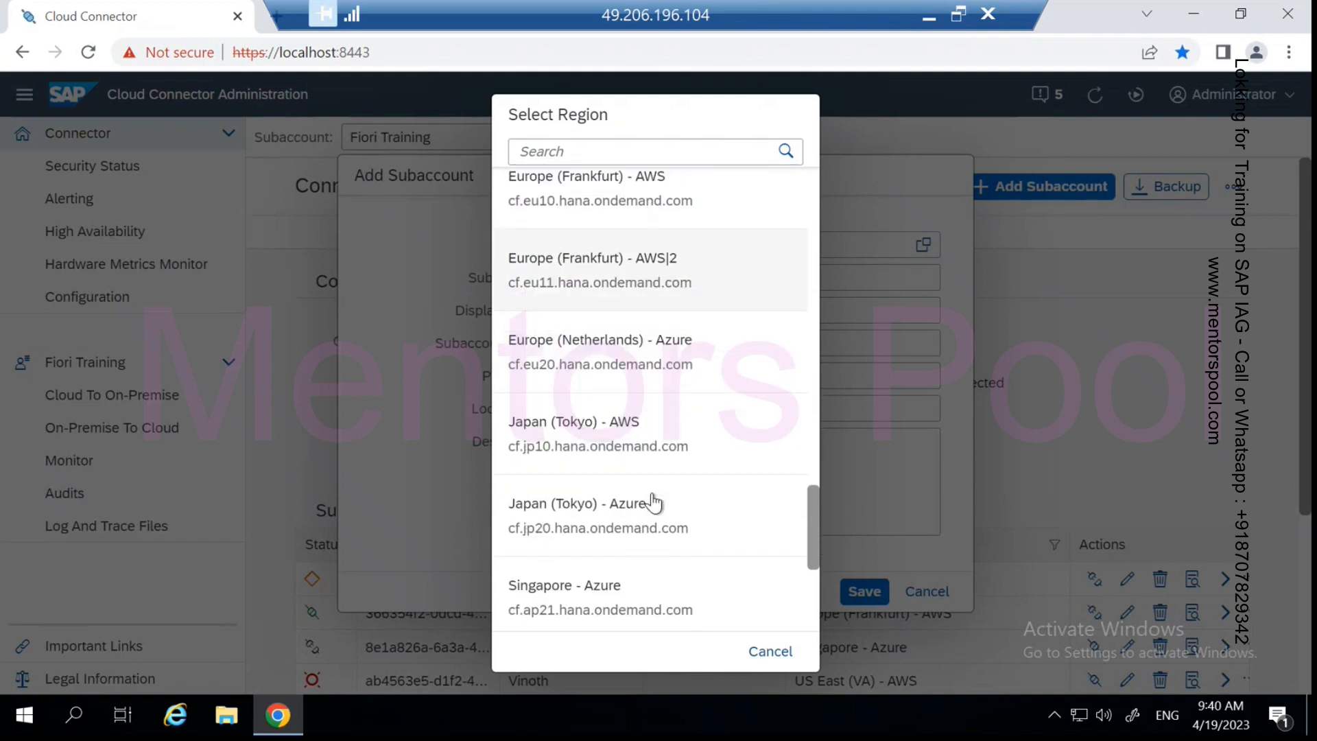
pyautogui.scroll(2, 653, 503)
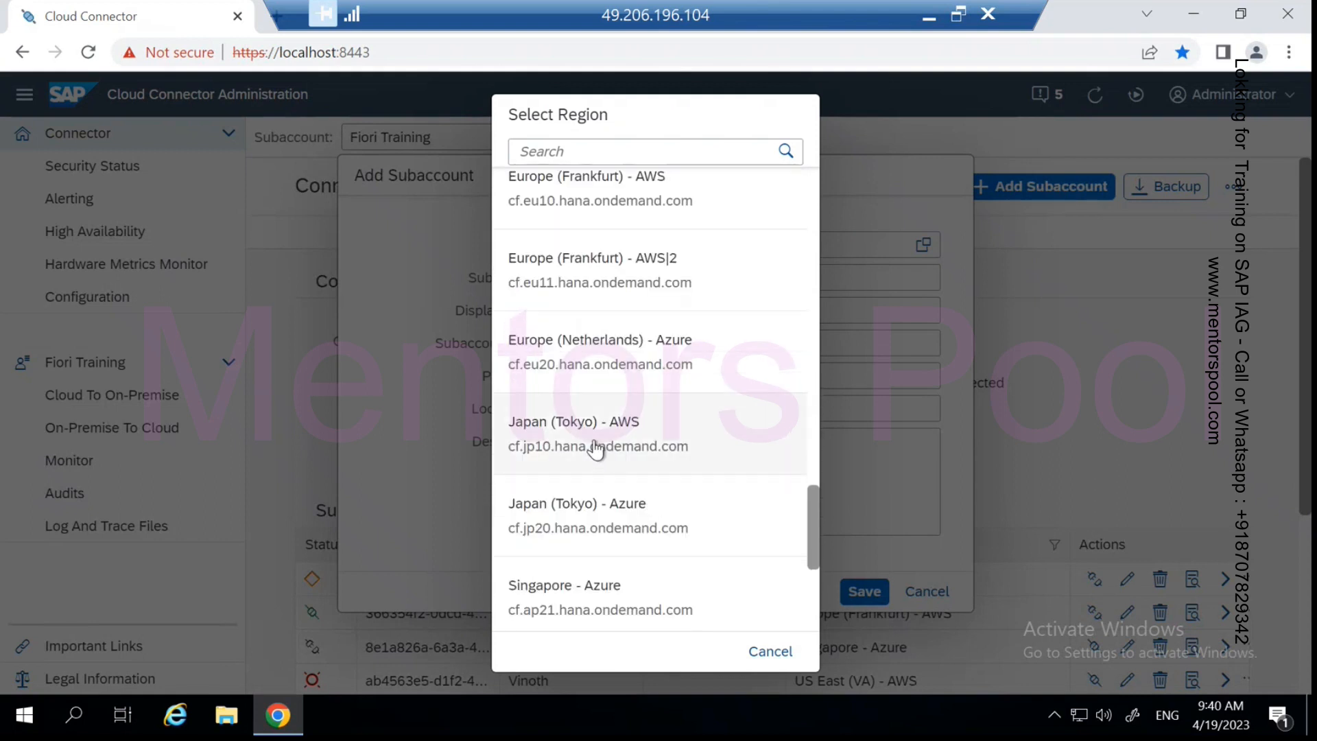
pyautogui.scroll(2, 553, 338)
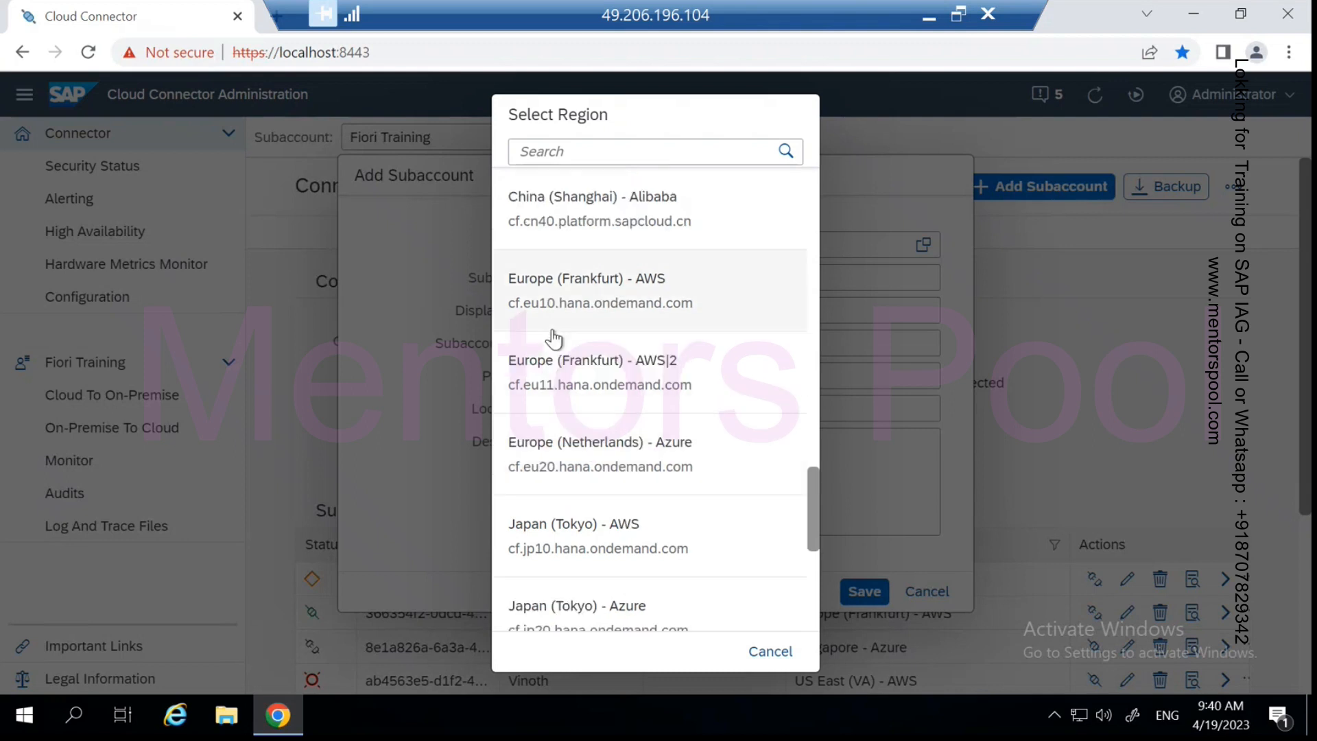
pyautogui.scroll(-5, 553, 338)
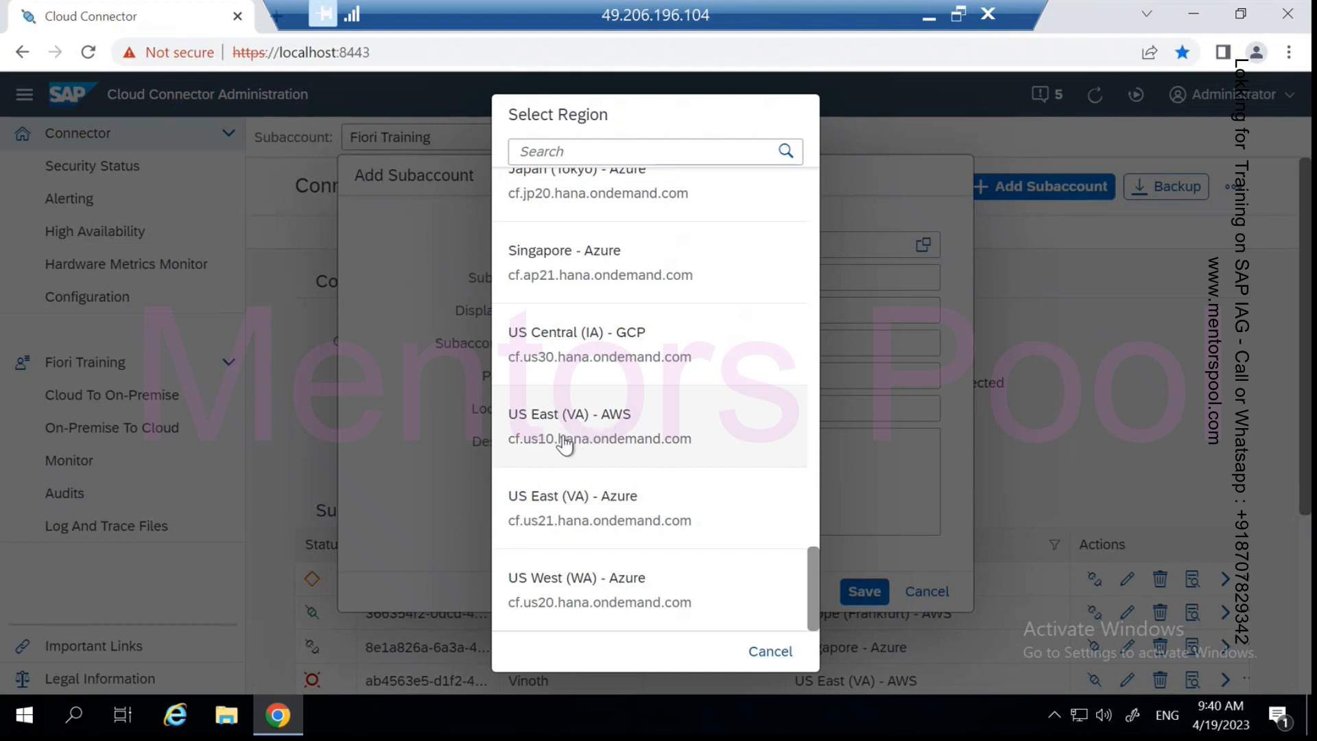
pyautogui.click(567, 439)
pyautogui.click(615, 274)
# - Paste the Subaccount ID and enter display name IAG Integration With GRC, login e-mail, password, location Training
pyautogui.hotkey('ctrl', 'v')
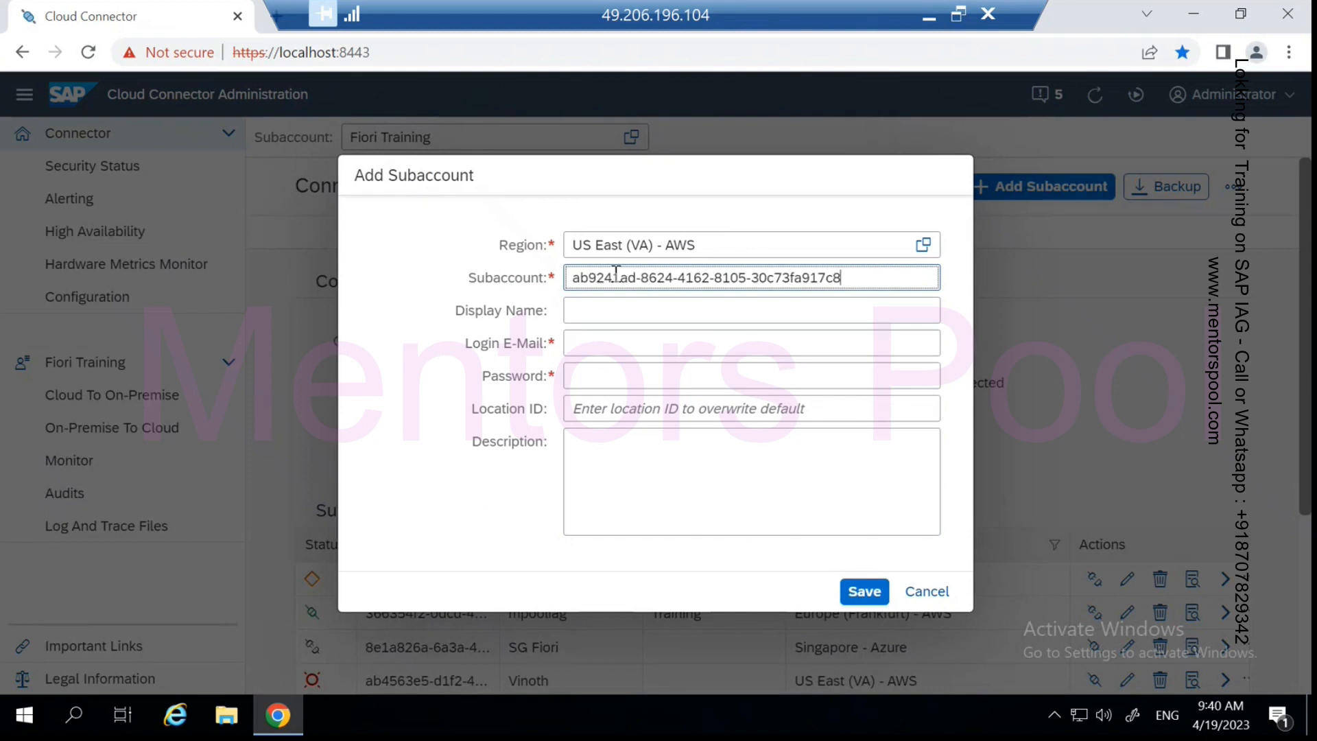
pyautogui.click(594, 309)
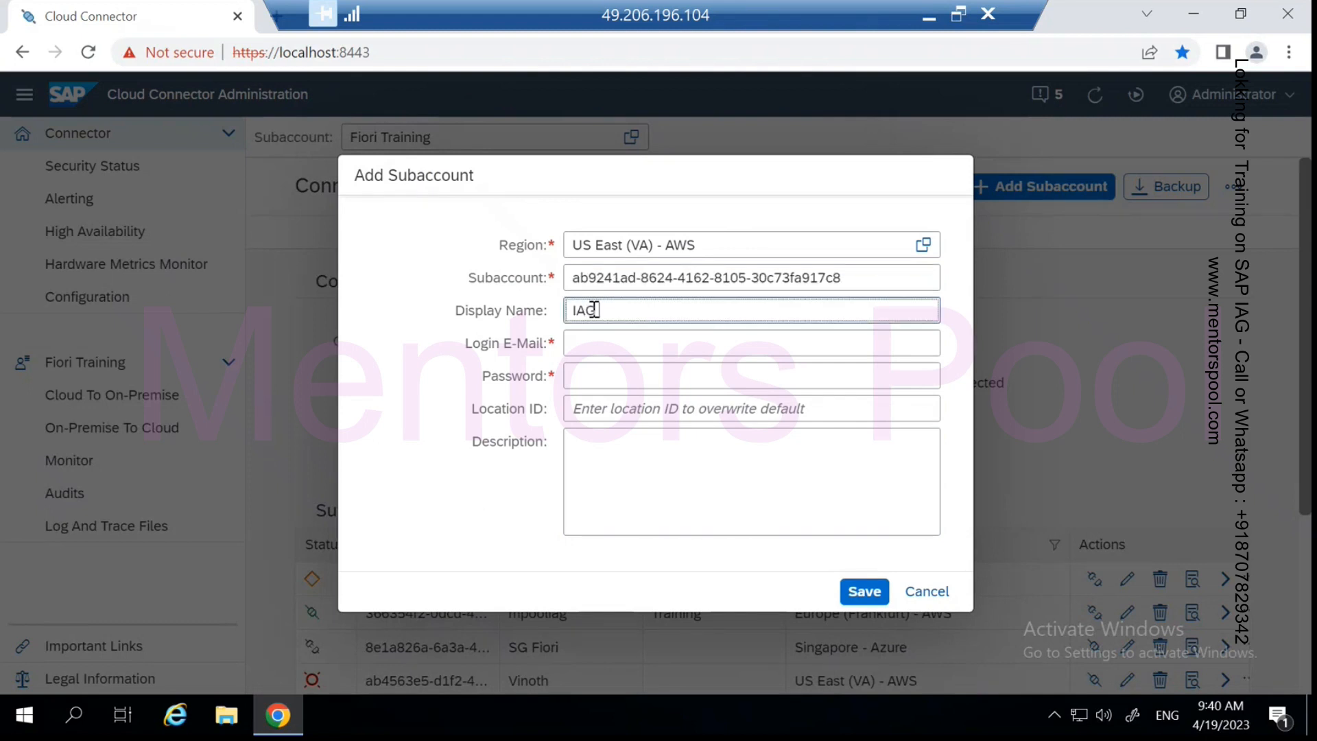
pyautogui.write('IAG Integration With GRC')
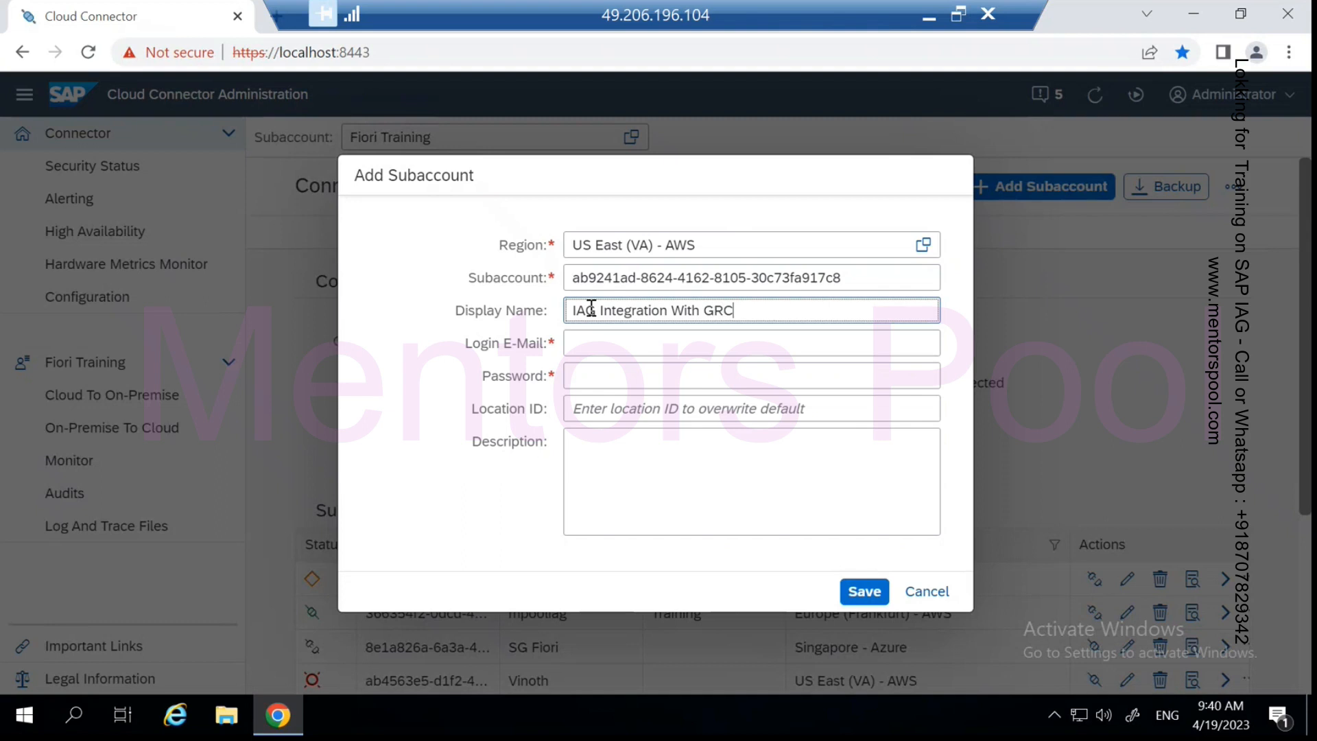
pyautogui.click(578, 343)
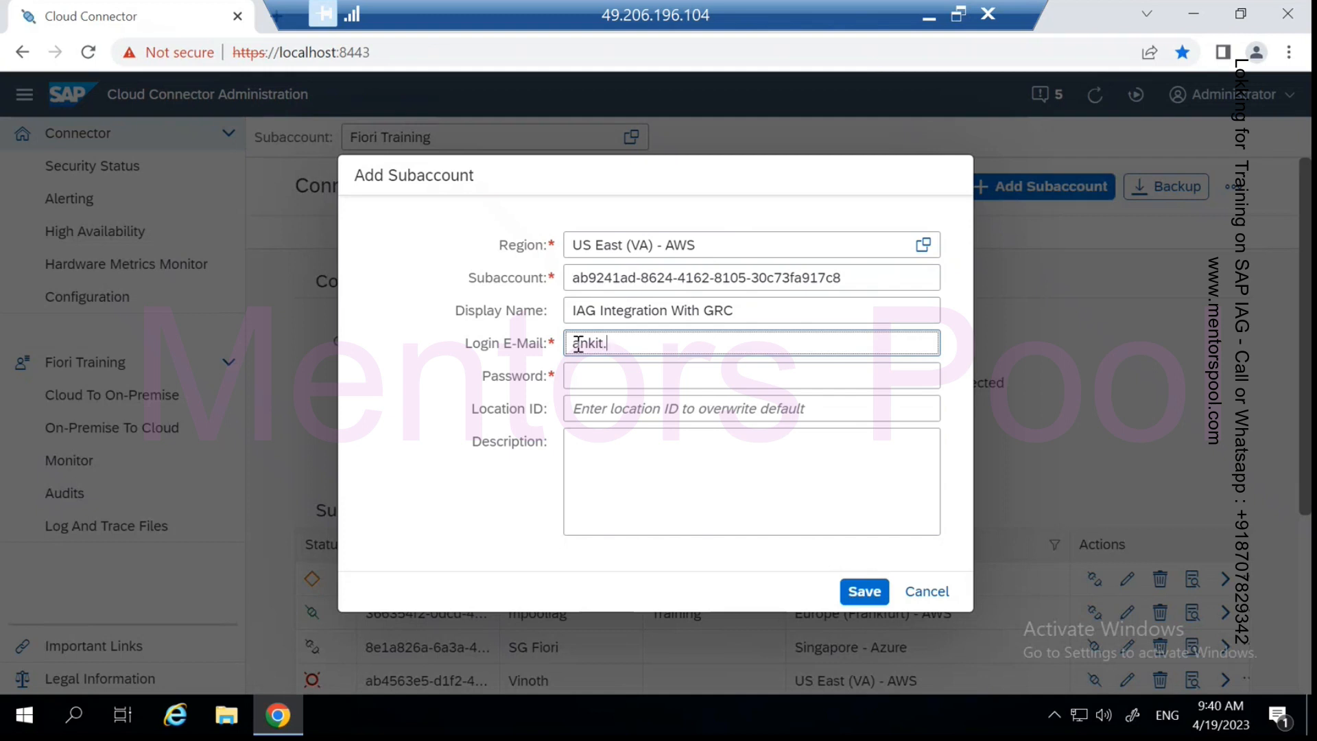
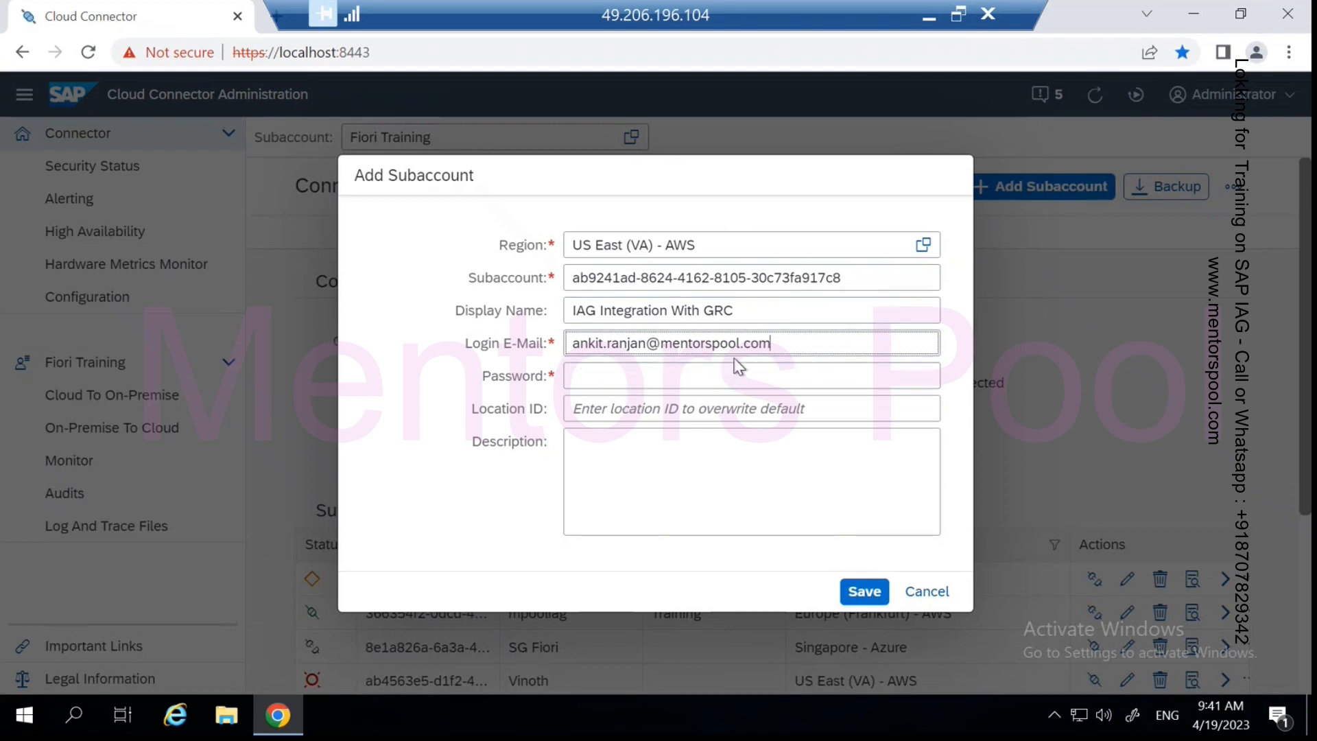
pyautogui.click(588, 376)
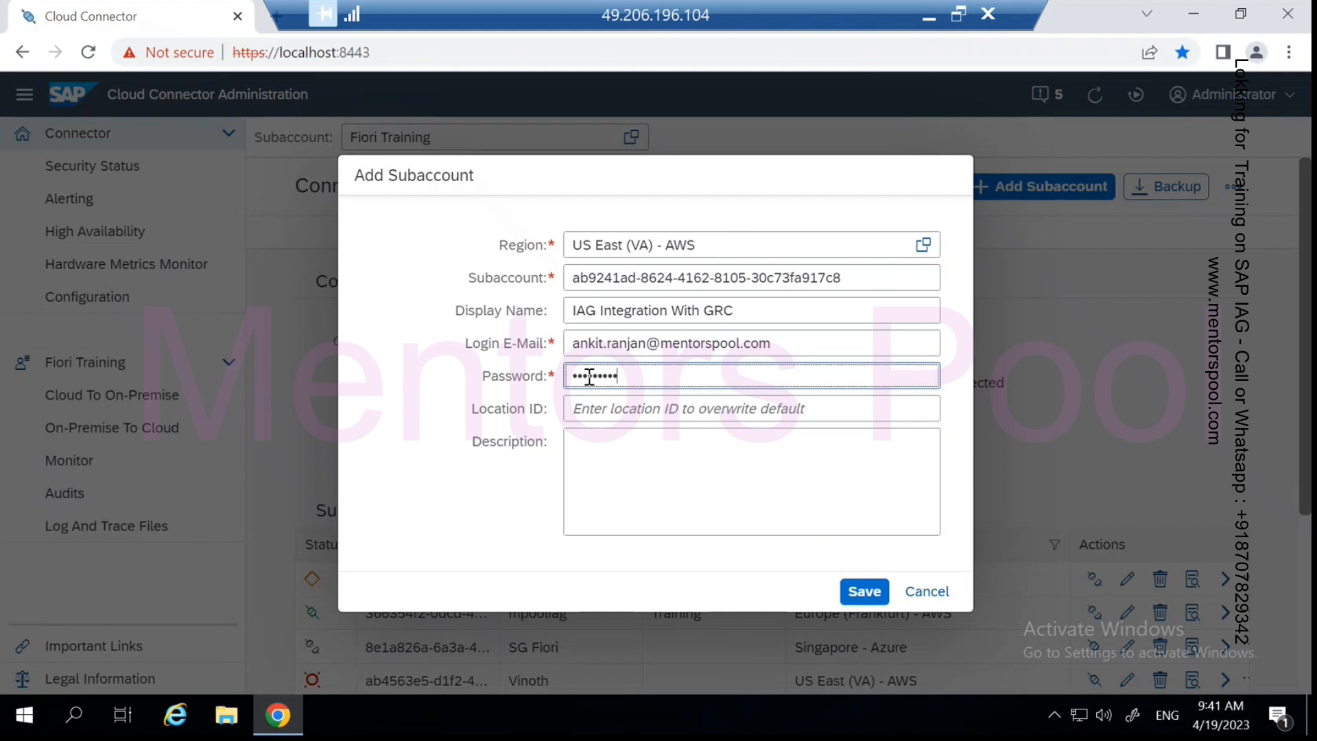
pyautogui.click(604, 406)
pyautogui.write('Training')
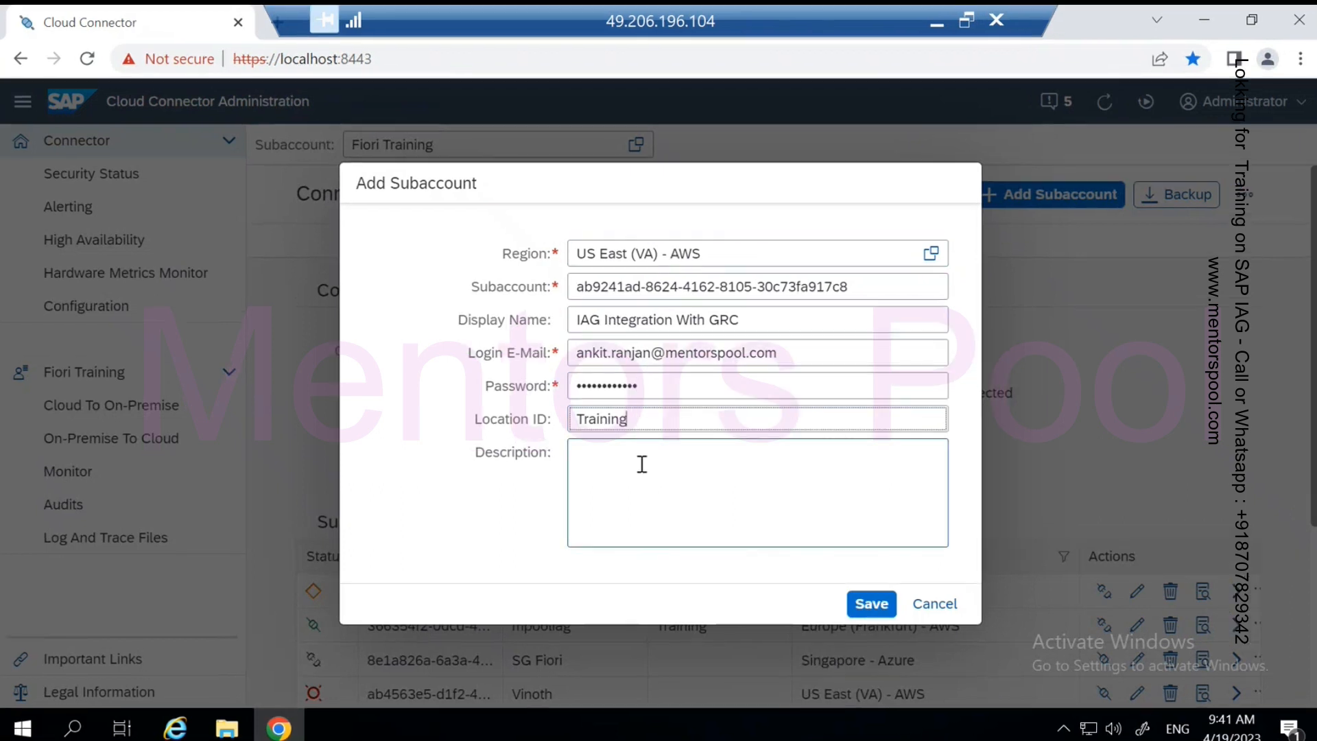
# - Reuse the display name IAG Integration With GRC as the Description and save the subaccount
pyautogui.moveTo(748, 320); pyautogui.dragTo(526, 319)
pyautogui.hotkey('ctrl', 'c')
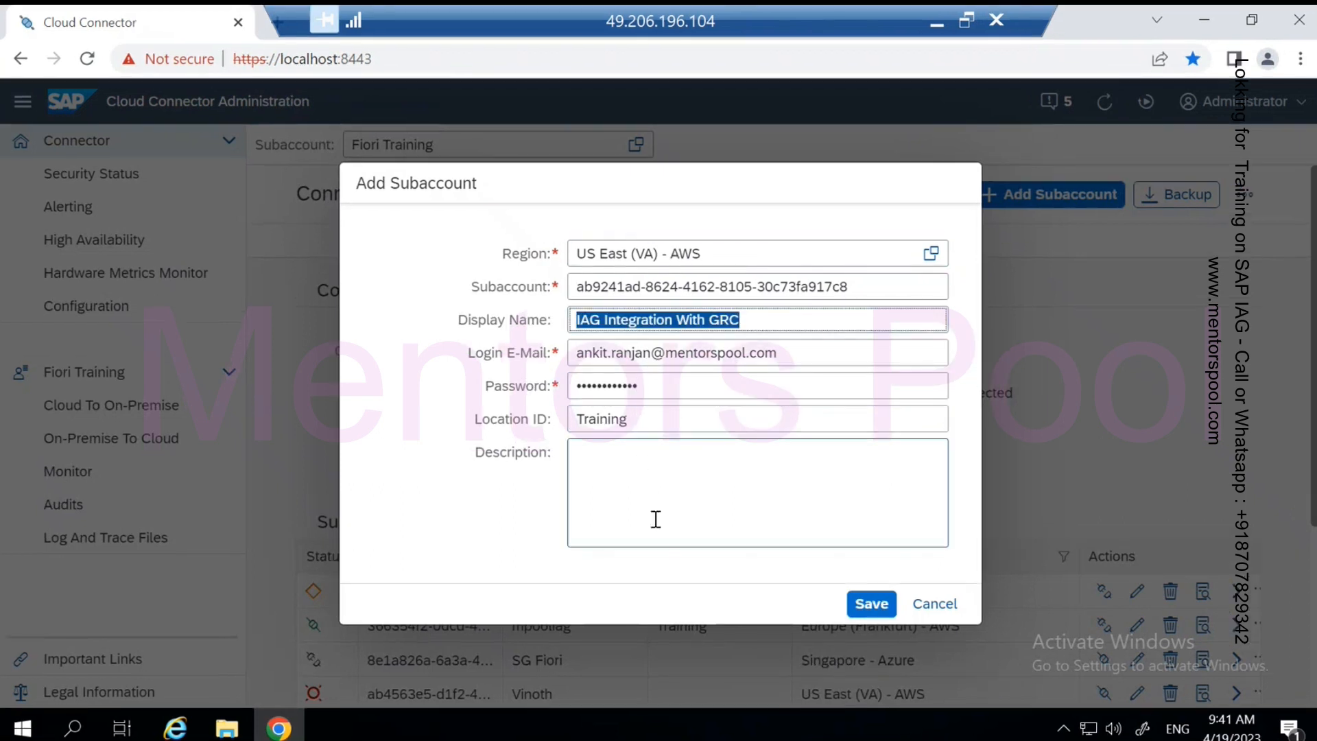
pyautogui.click(620, 475)
pyautogui.hotkey('ctrl', 'v')
pyautogui.click(857, 606)
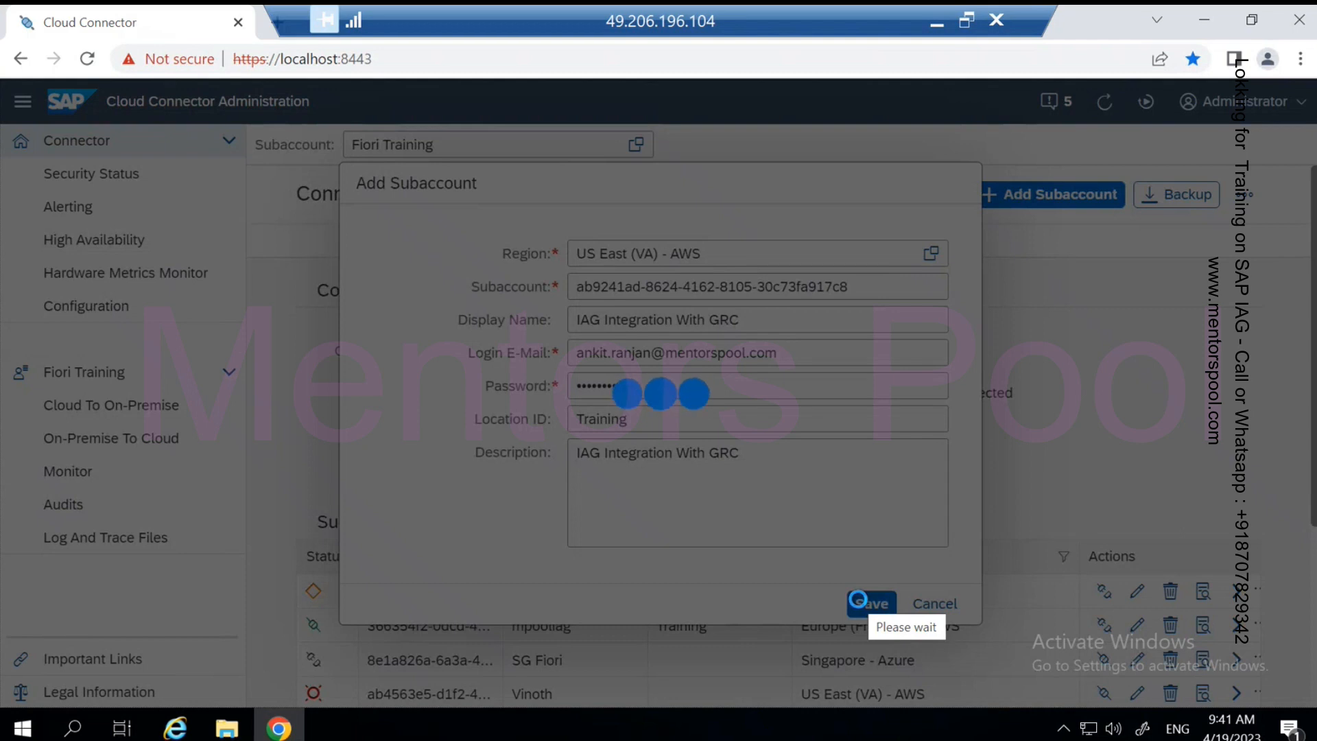
# - Open the IAG Integration With GRC row's details from the Connector subaccount table
pyautogui.scroll(-5, 820, 453)
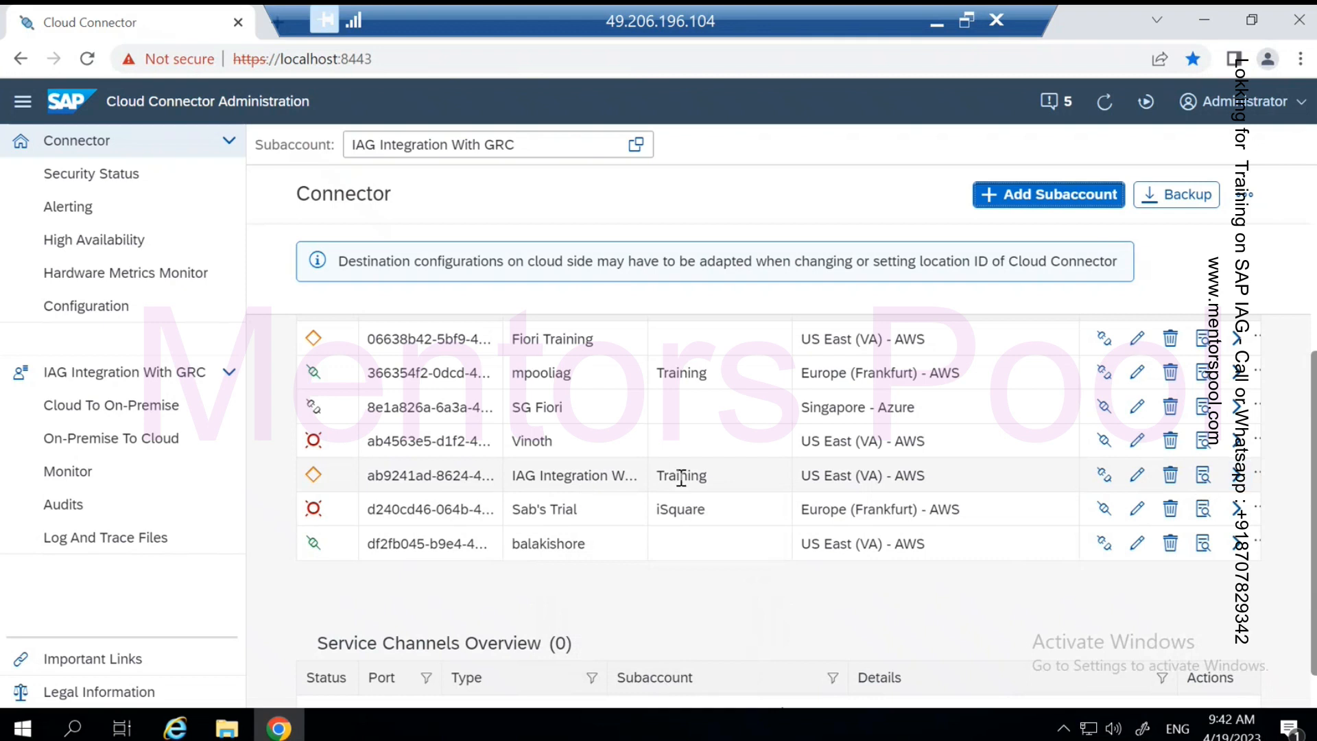
pyautogui.click(1237, 474)
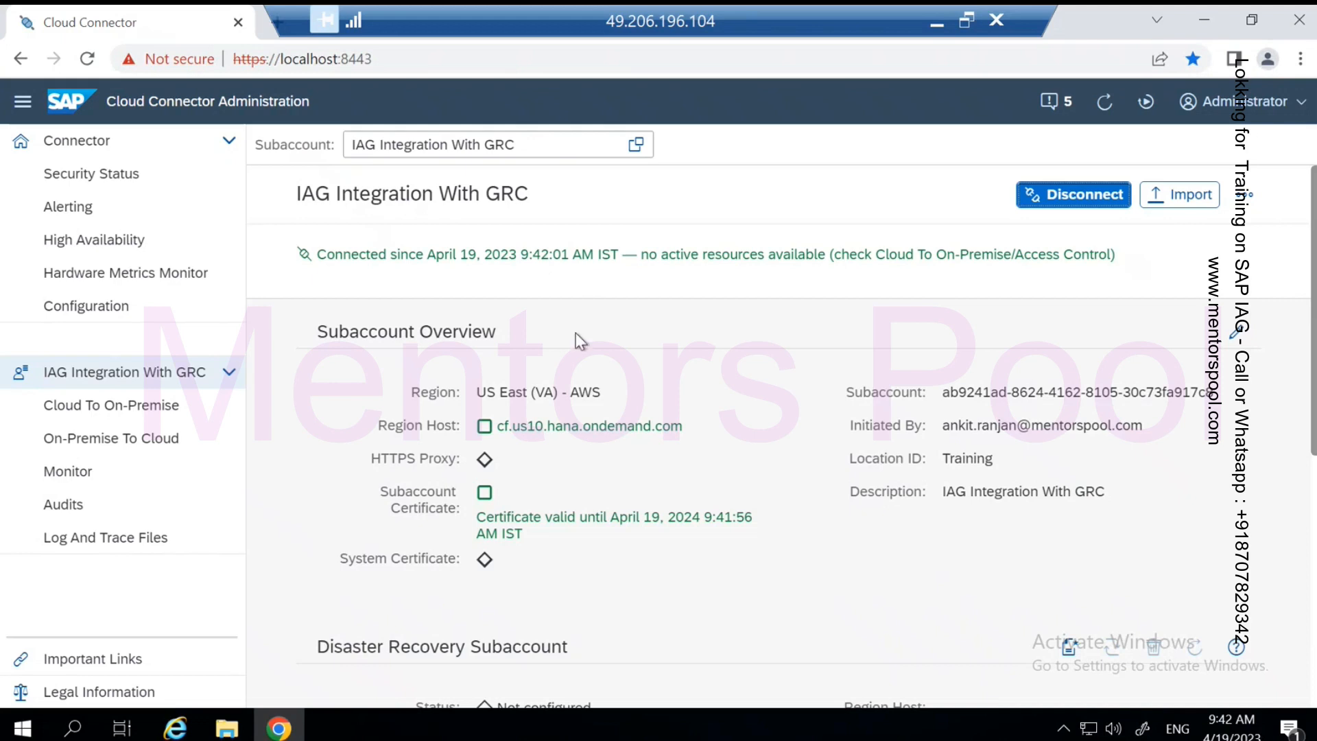
pyautogui.scroll(-3, 615, 480)
pyautogui.scroll(3, 611, 491)
# - View the IAG Sub Account's Cloud Connectors status in BTP Cockpit, showing Connected to Training
pyautogui.click(936, 30)
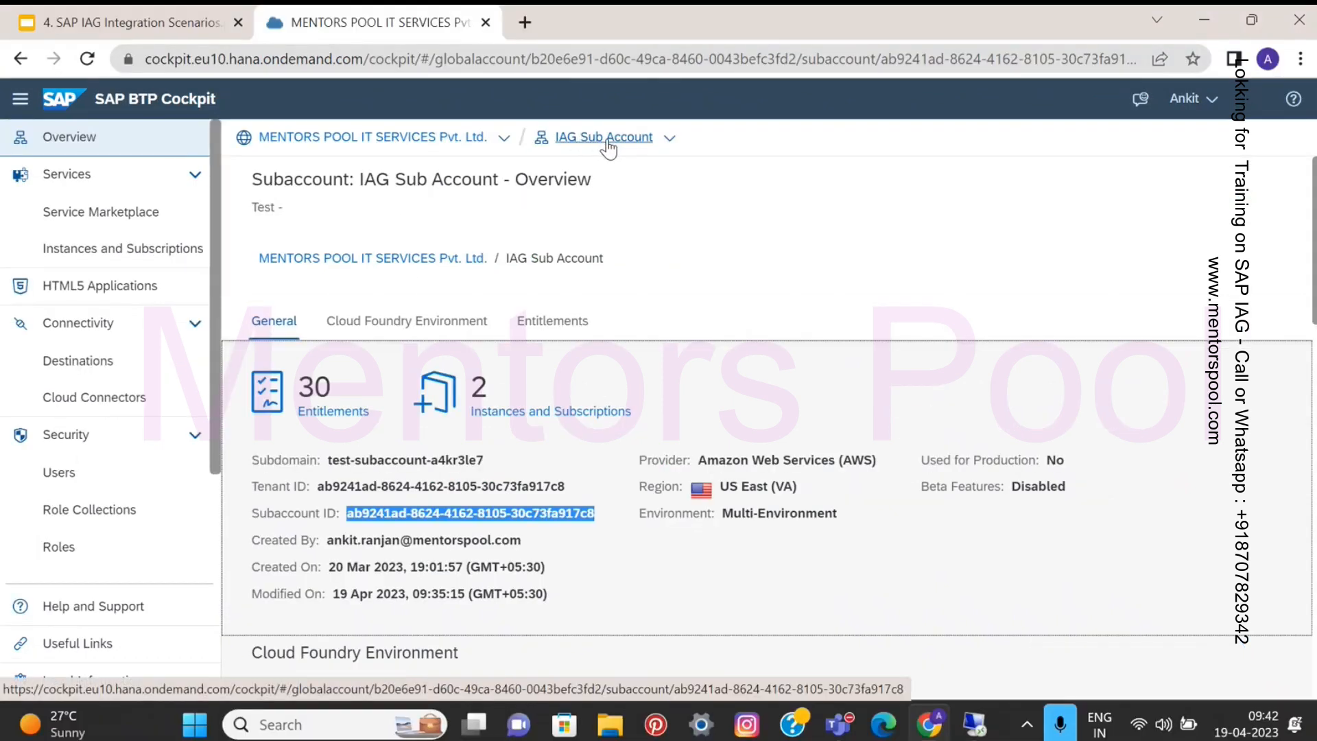
pyautogui.click(120, 404)
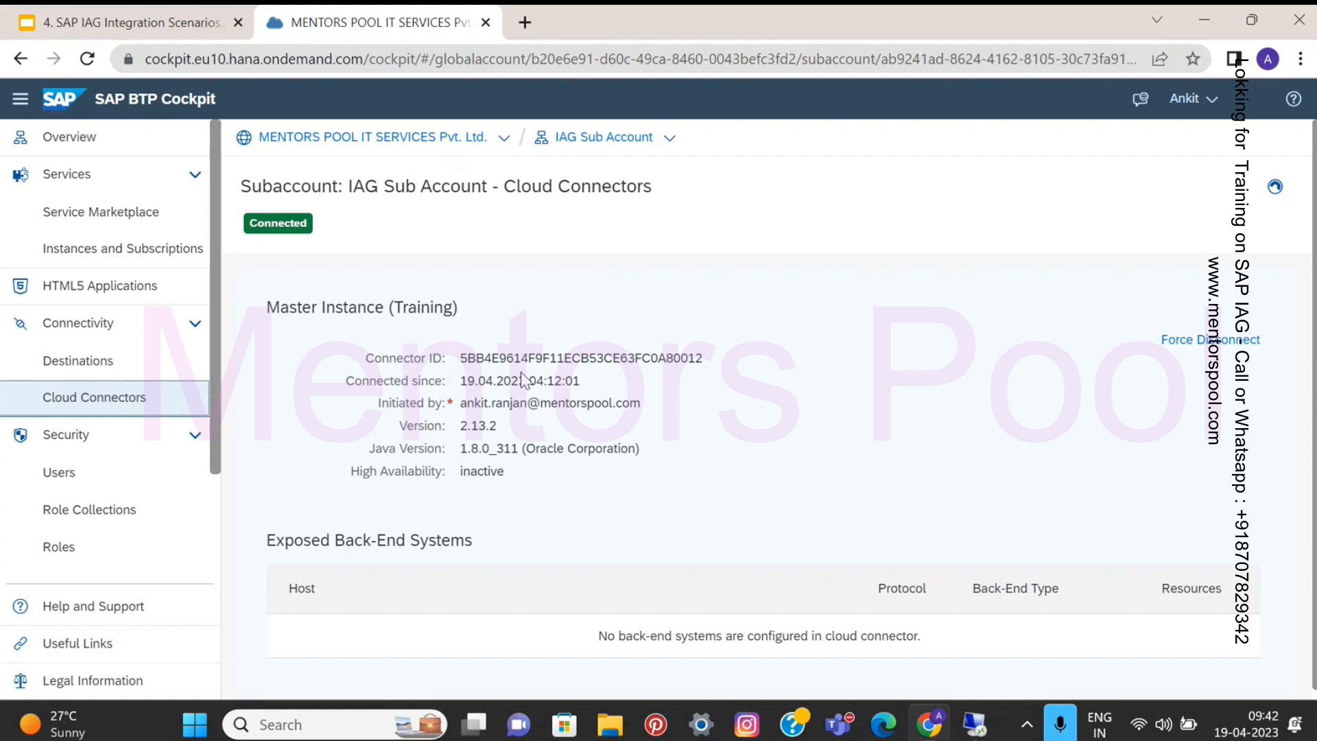
pyautogui.scroll(-1, 521, 459)
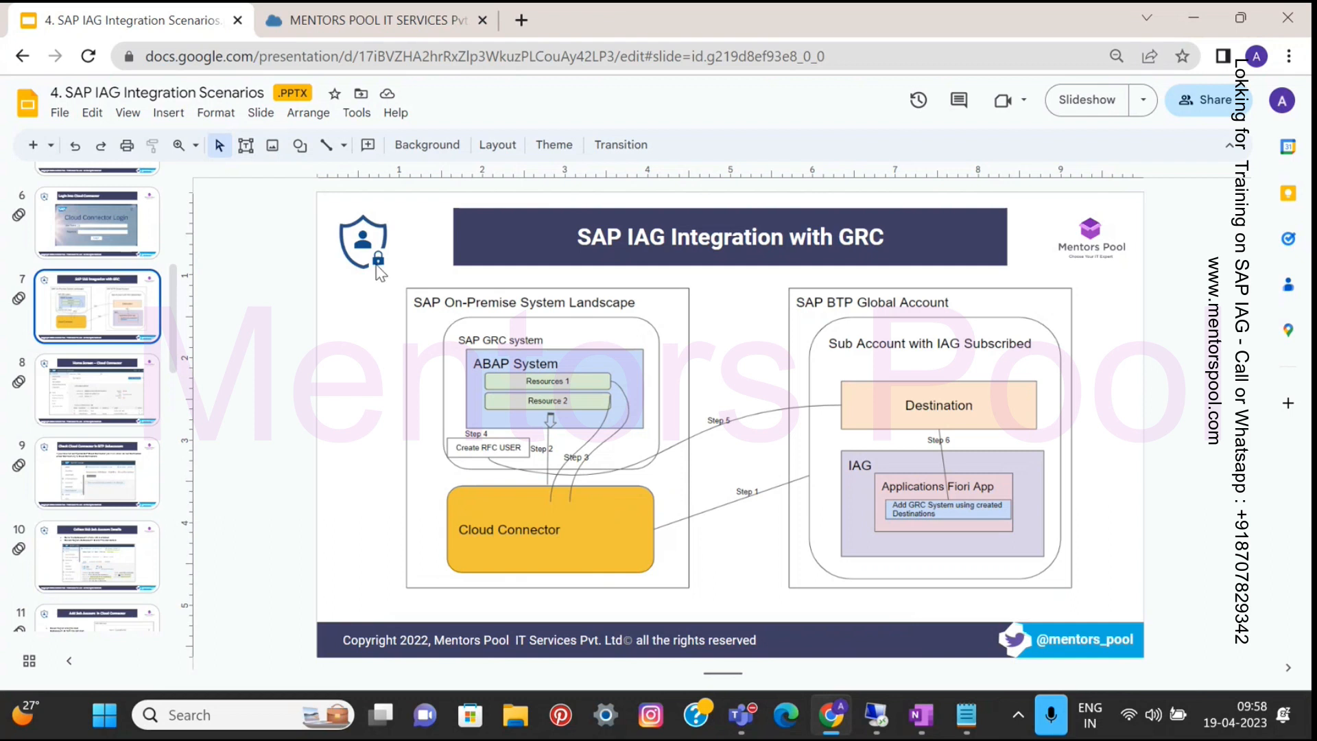
# - Switch from the browser to the remote SAP Easy Access session
pyautogui.click(377, 31)
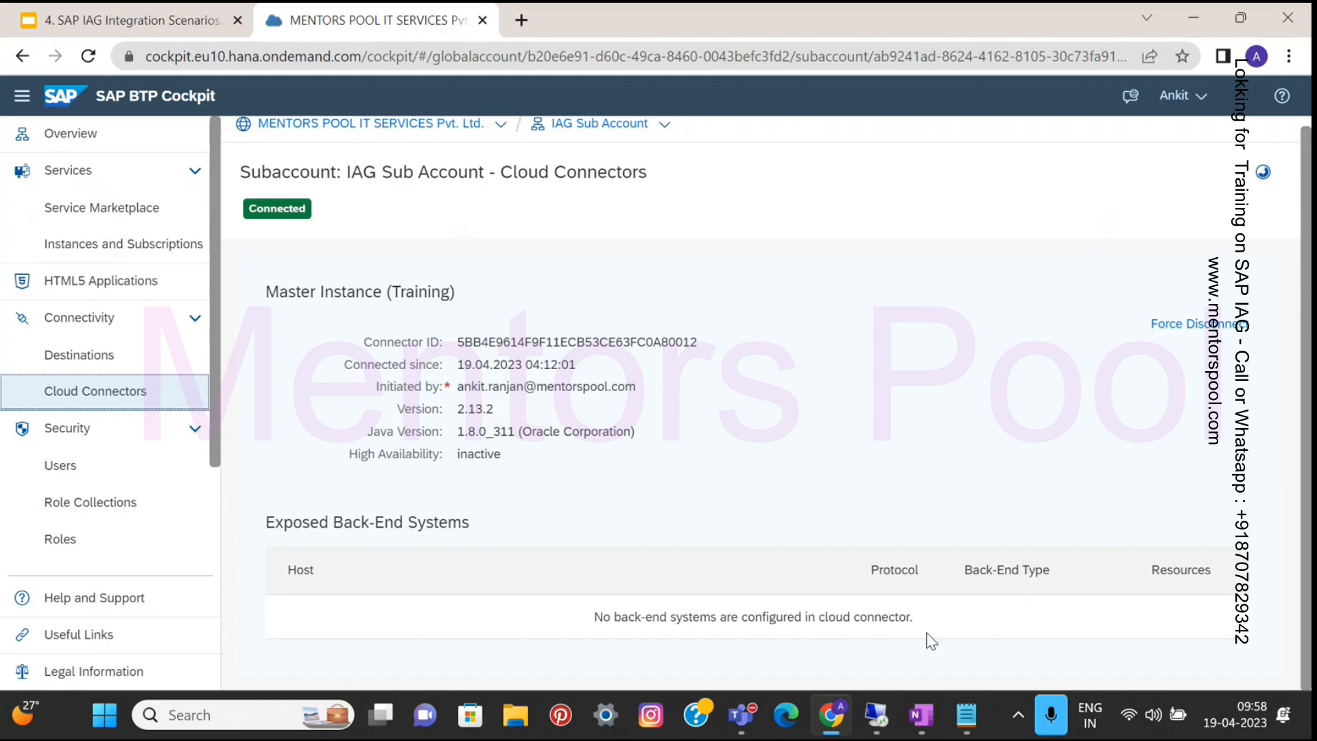
pyautogui.hotkey('alt', 'Tab')
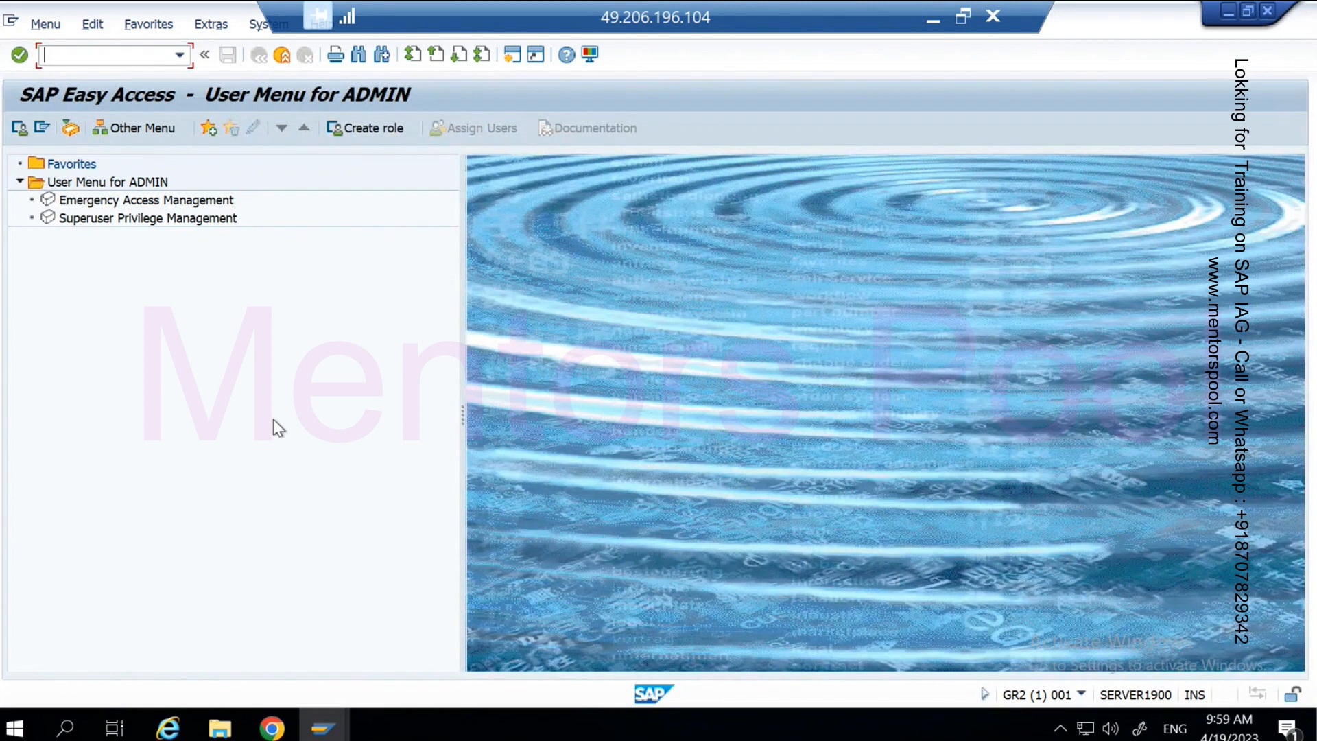
# - Set SAP Logon aside and run transaction SMICM to open the SERVER1900 ICM Monitor
pyautogui.moveTo(324, 727)
pyautogui.click(267, 644)
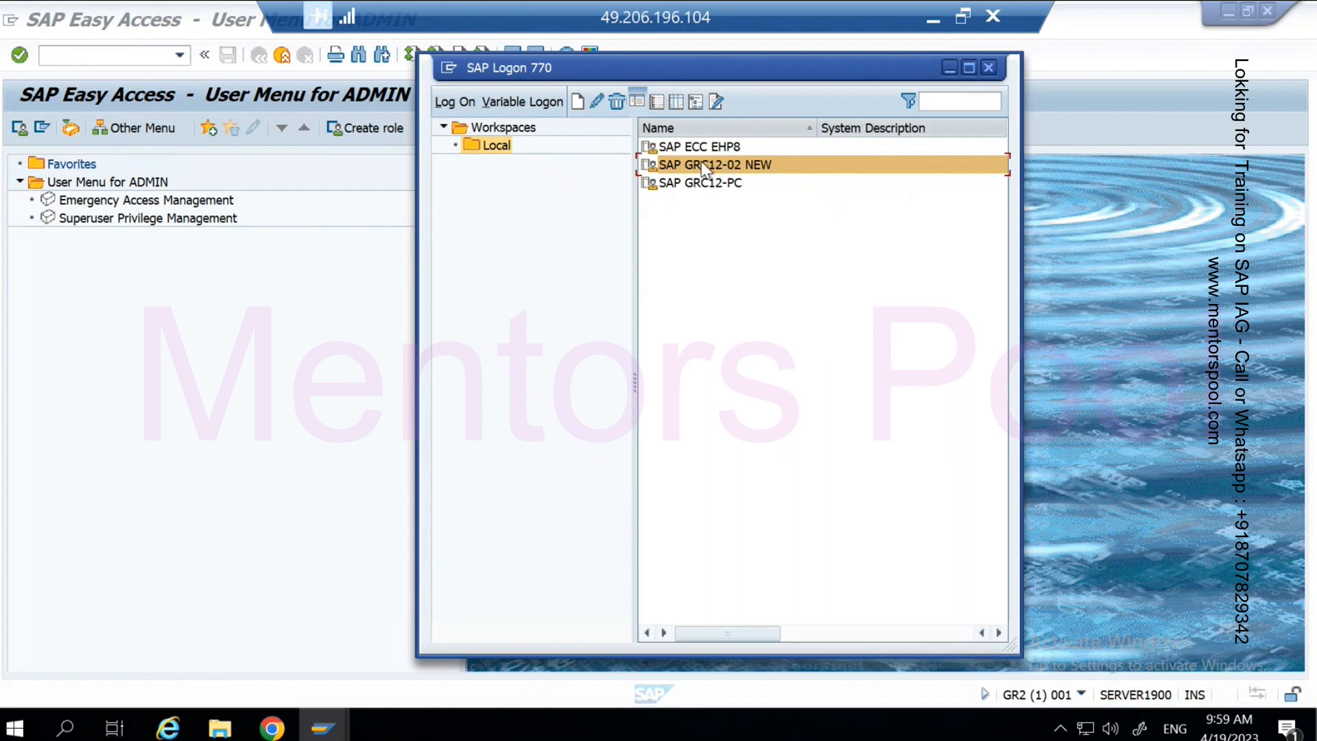
pyautogui.click(950, 68)
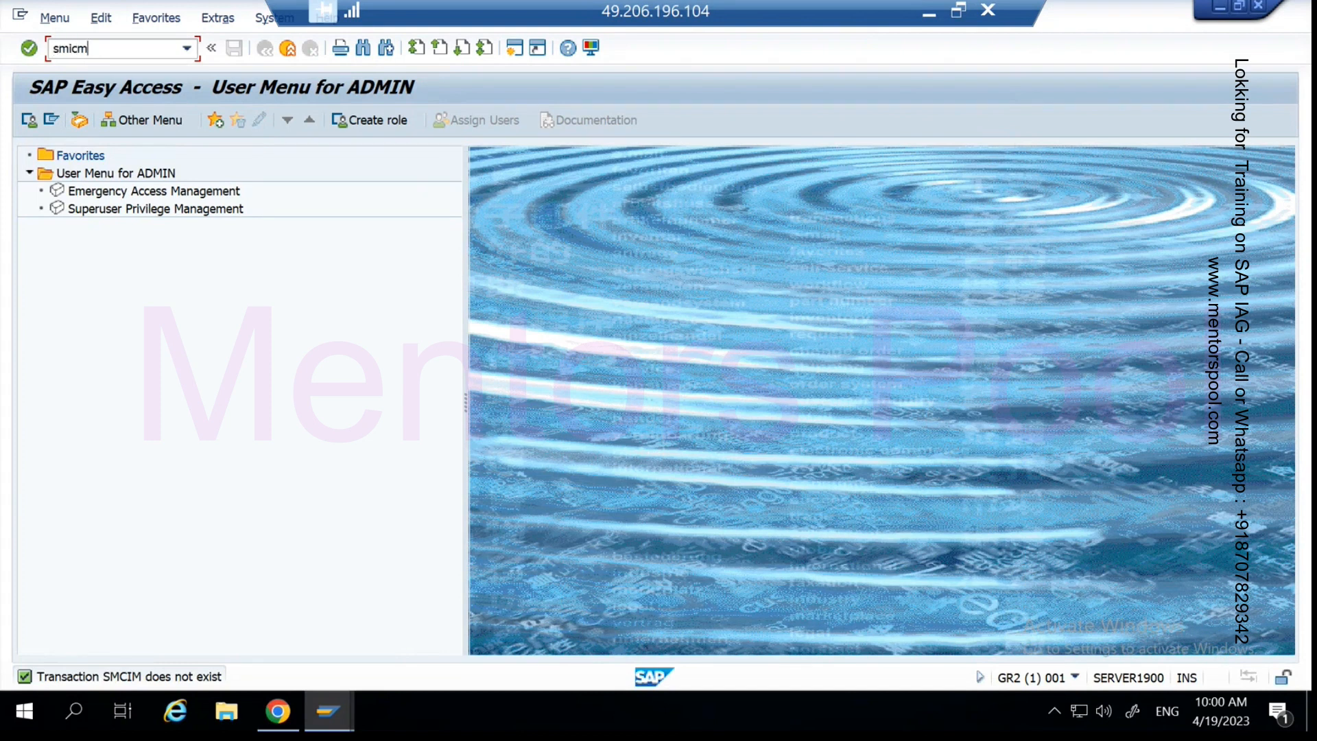
pyautogui.press('Return')
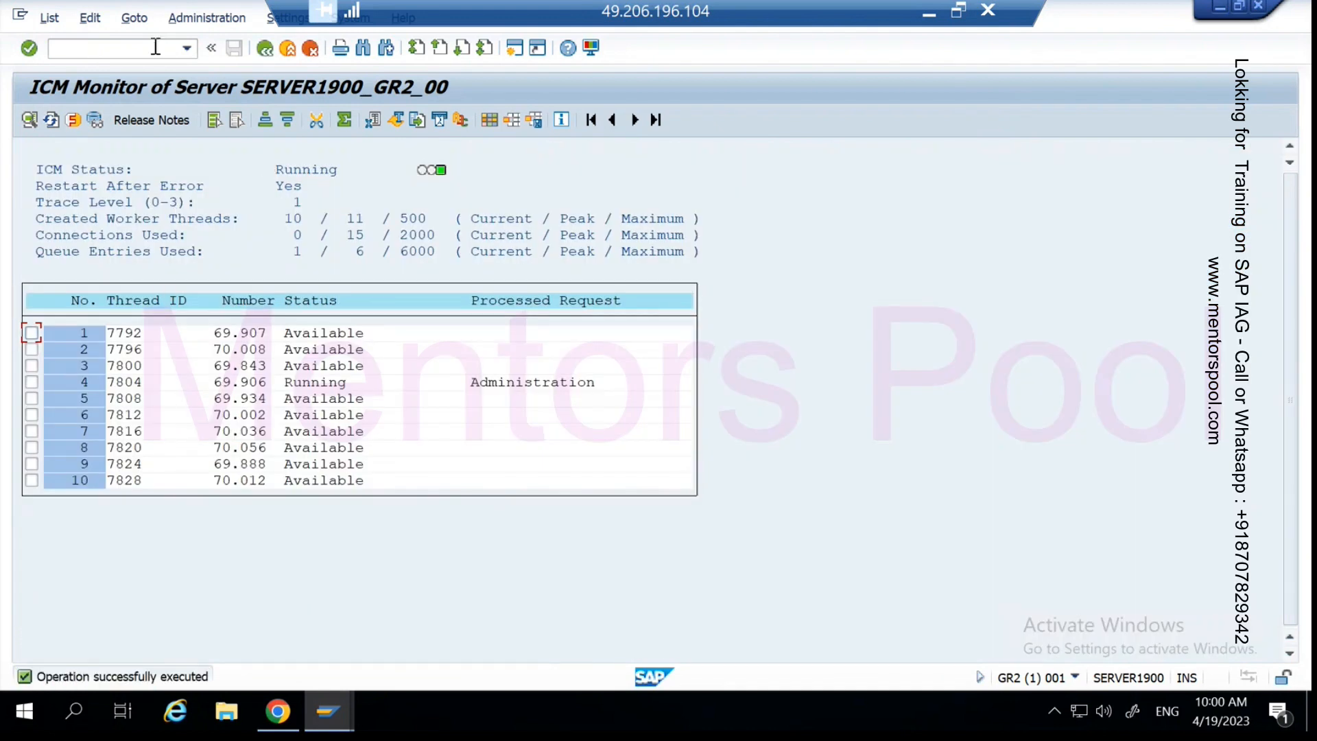
# - List the ICM services via Goto > Services: HTTP 0, HTTPS 8443, SMTP 25000, HTTPS 443
pyautogui.click(132, 20)
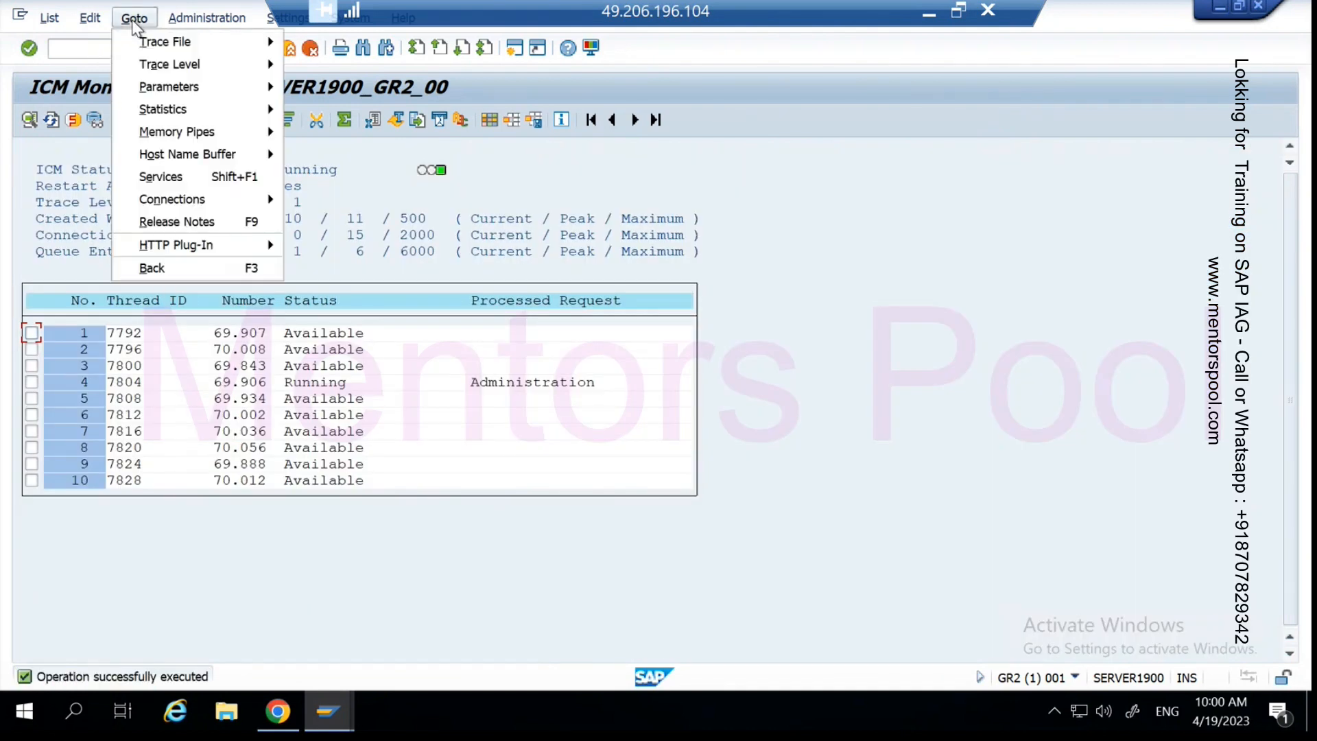
pyautogui.click(162, 177)
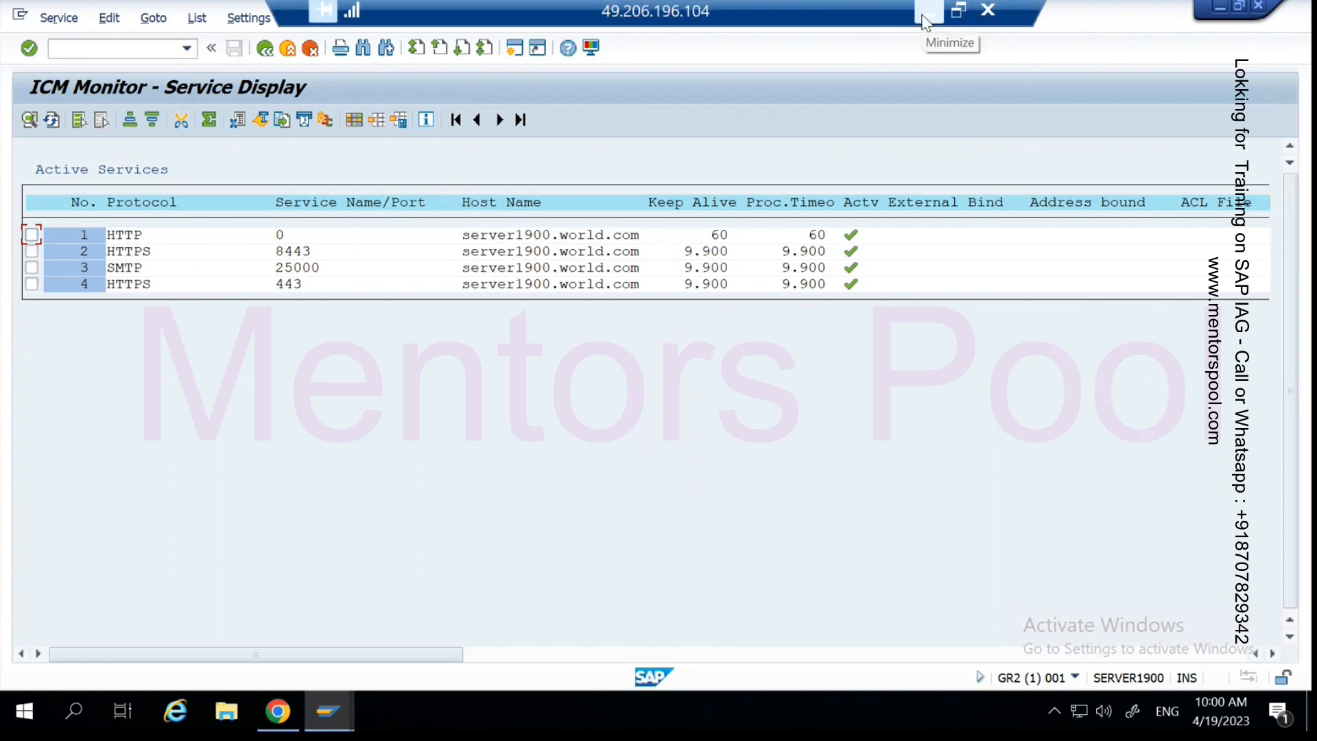
pyautogui.moveTo(325, 713)
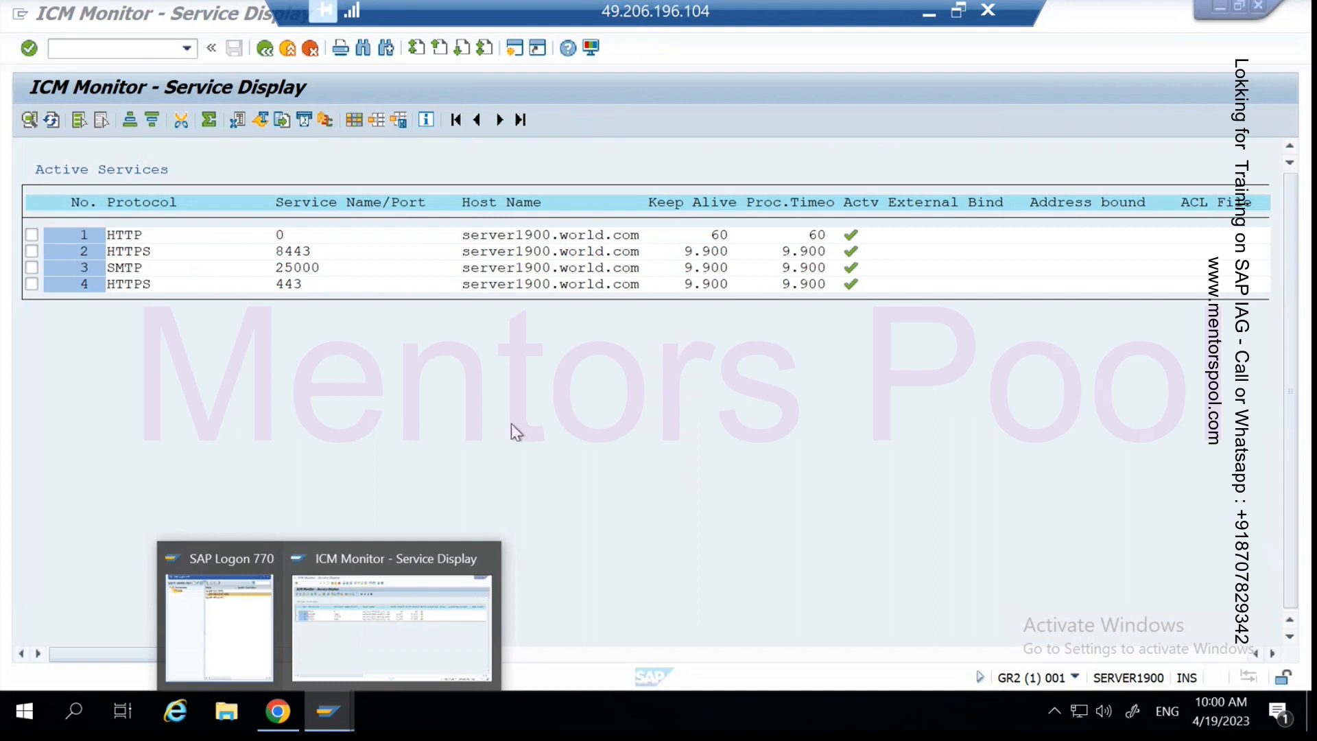
pyautogui.click(336, 706)
pyautogui.click(336, 707)
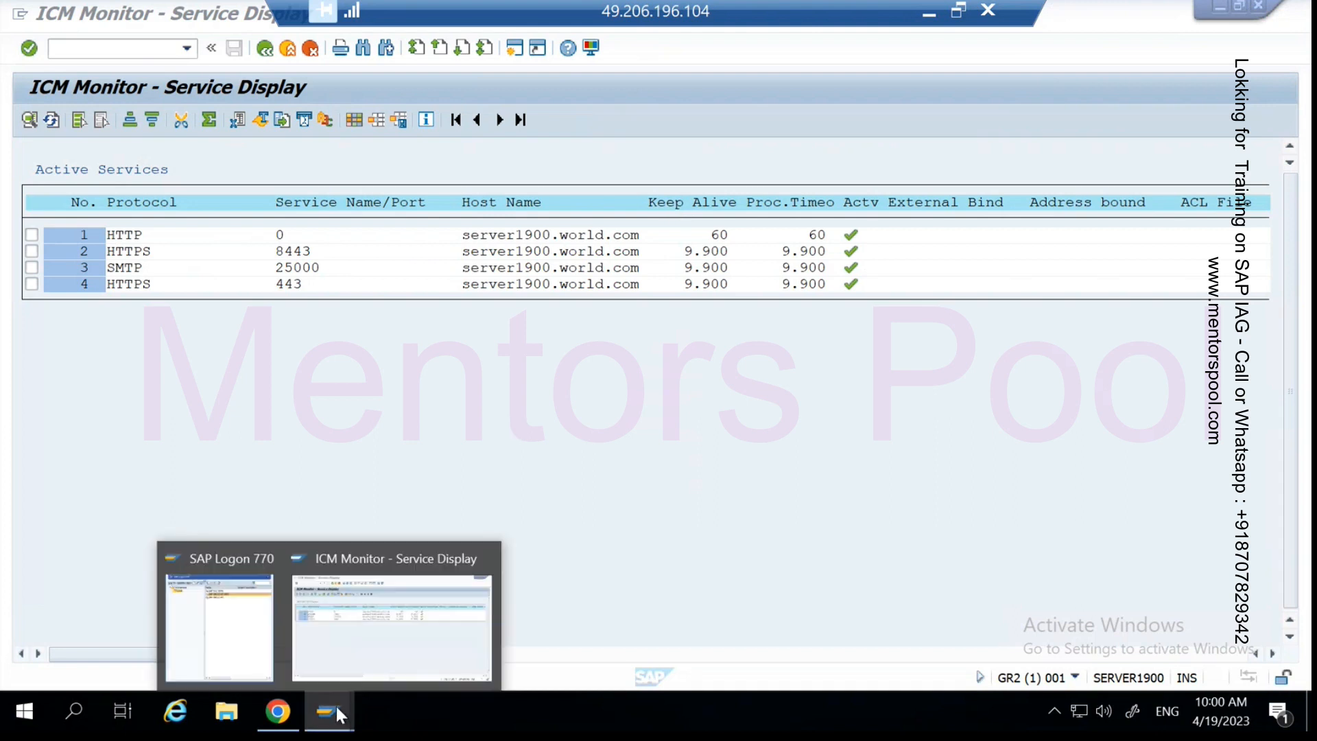
# - Go from Connector to the IAG Integration With GRC subaccount's Cloud To On-Premise page
pyautogui.click(286, 713)
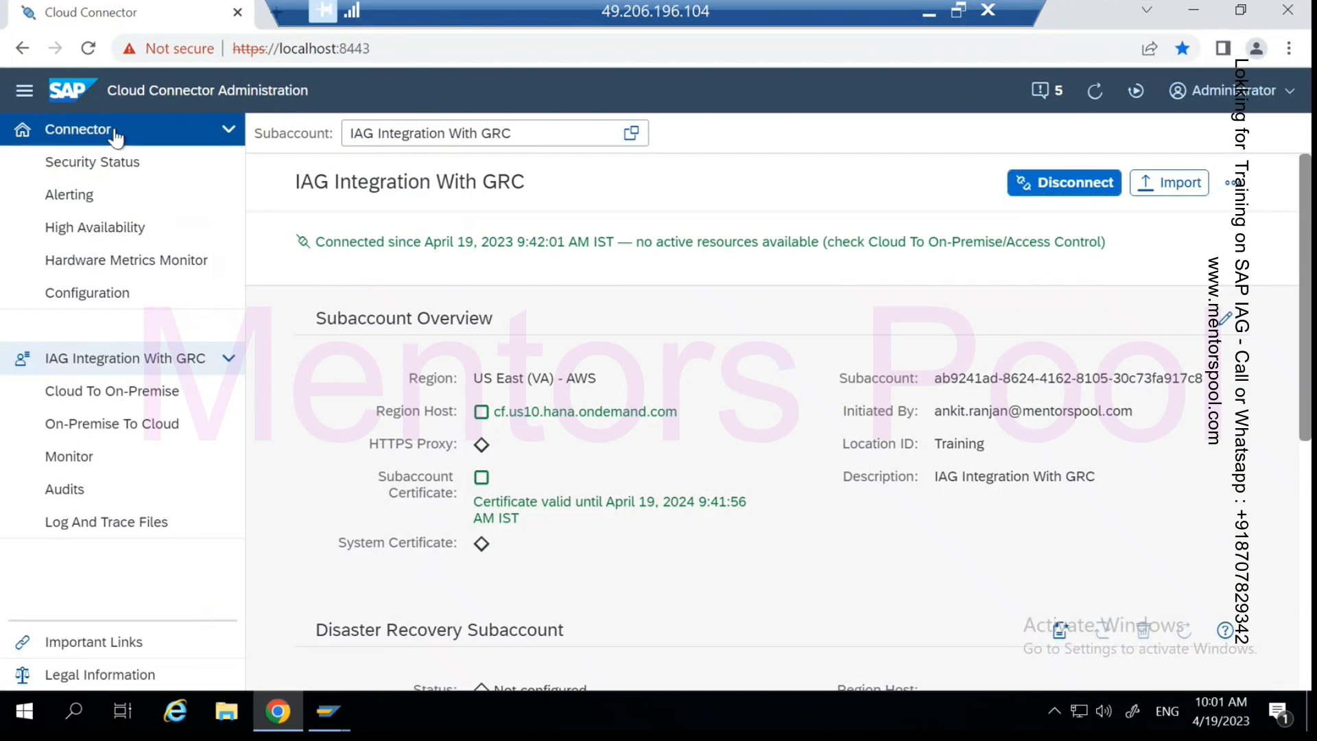
pyautogui.click(226, 130)
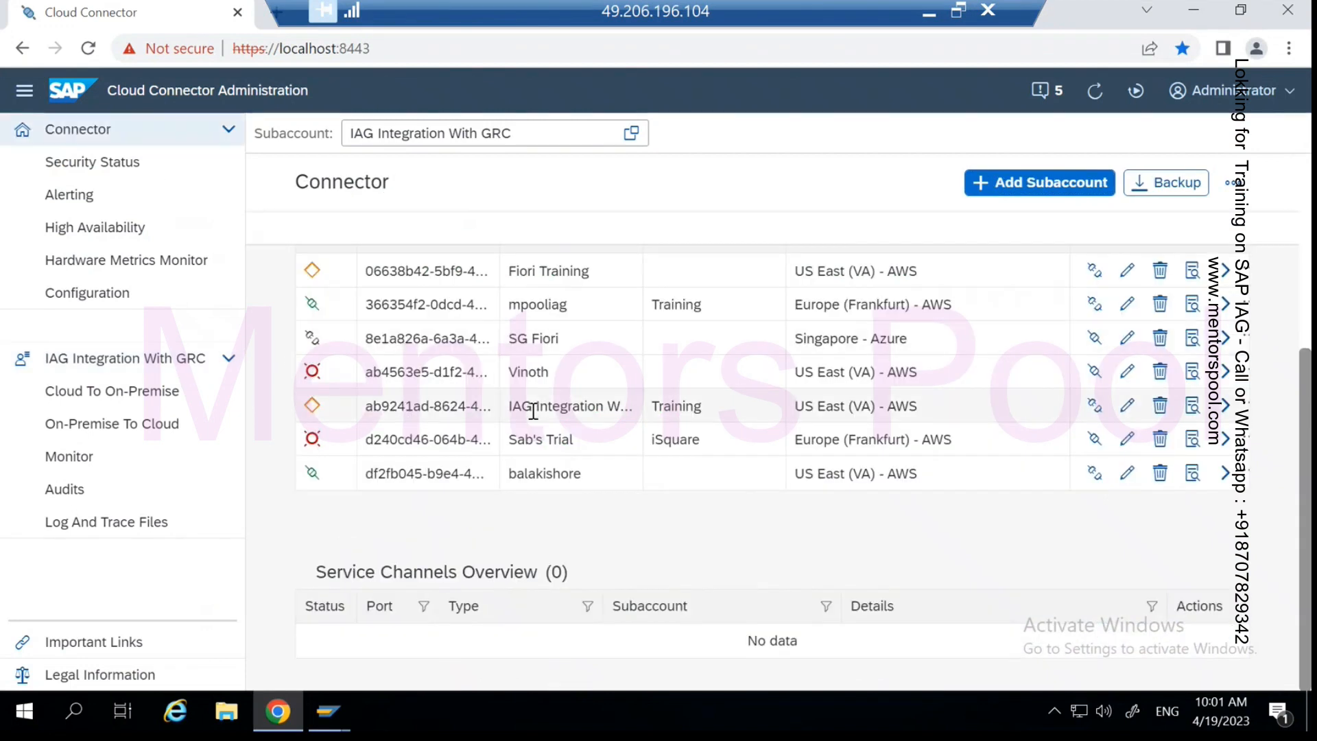
pyautogui.click(1224, 405)
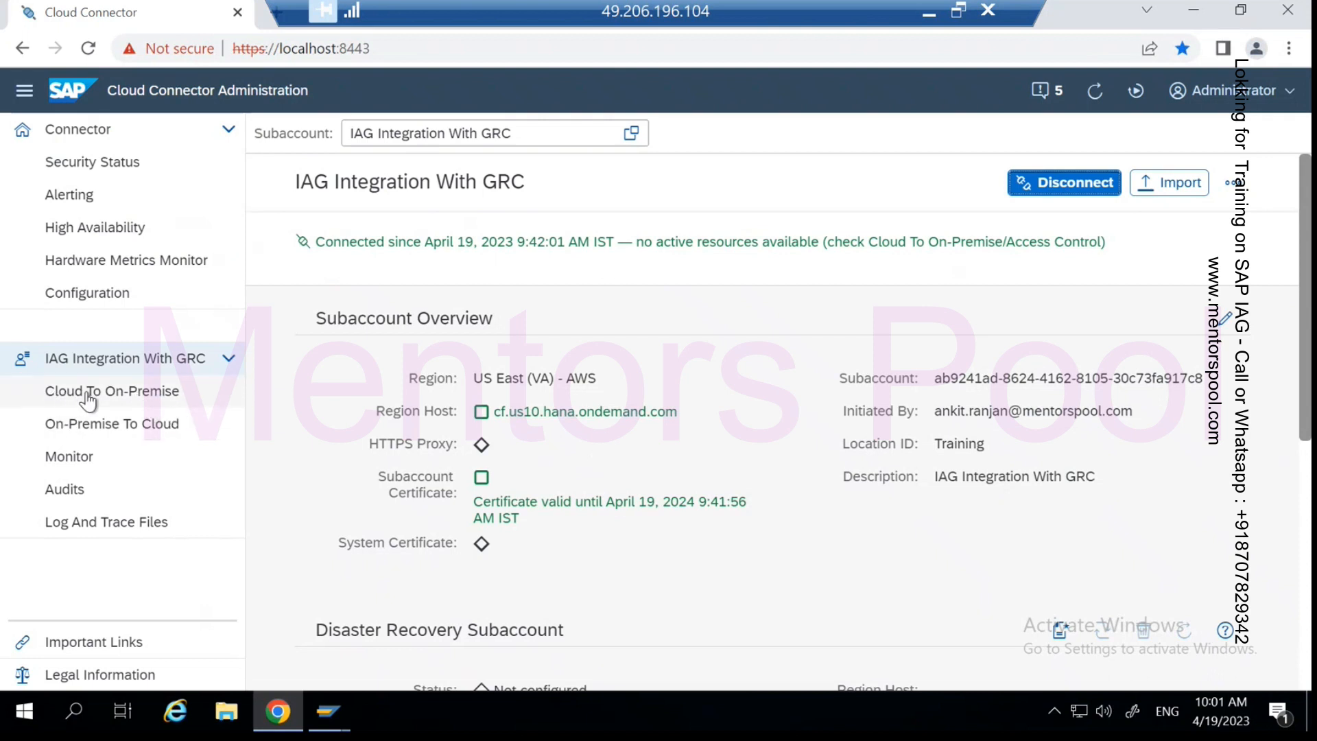
pyautogui.click(135, 392)
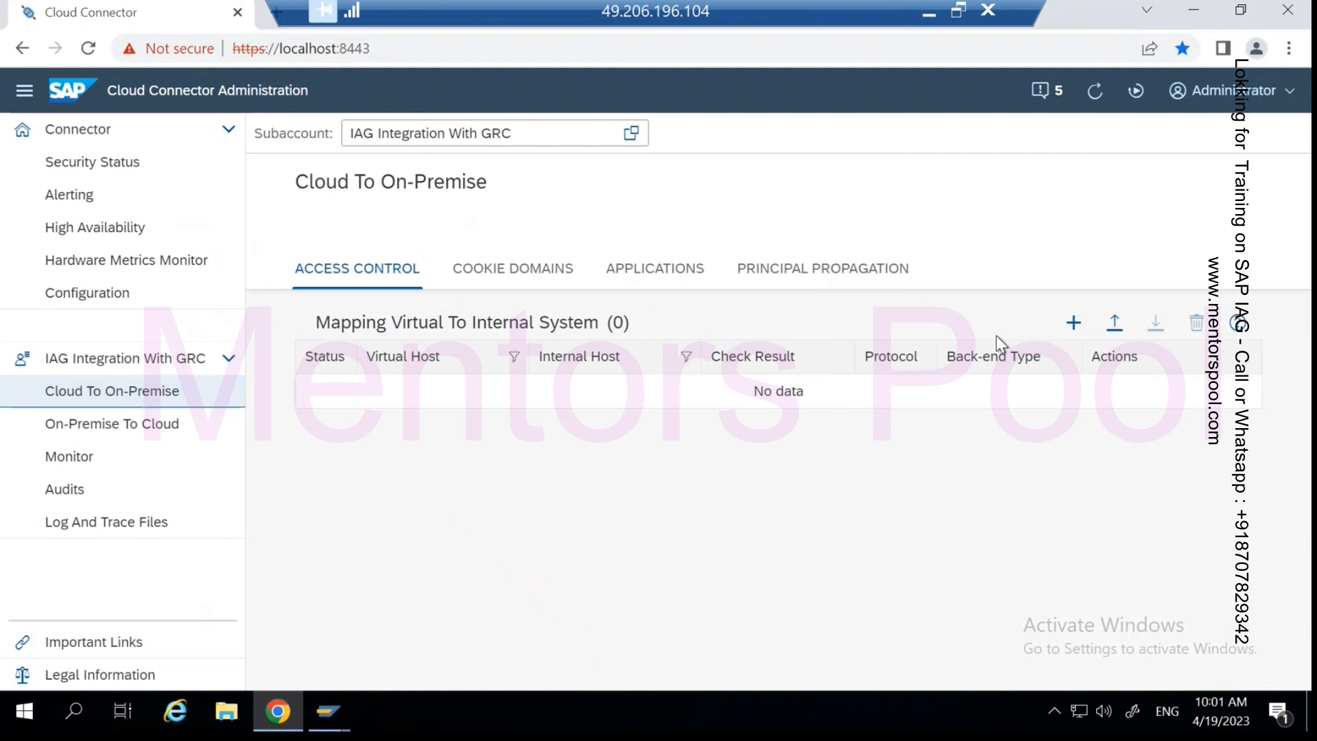
# - Add an ABAP System mapping using protocol HTTPS, advancing to the internal host and port step
pyautogui.click(1073, 324)
pyautogui.click(962, 355)
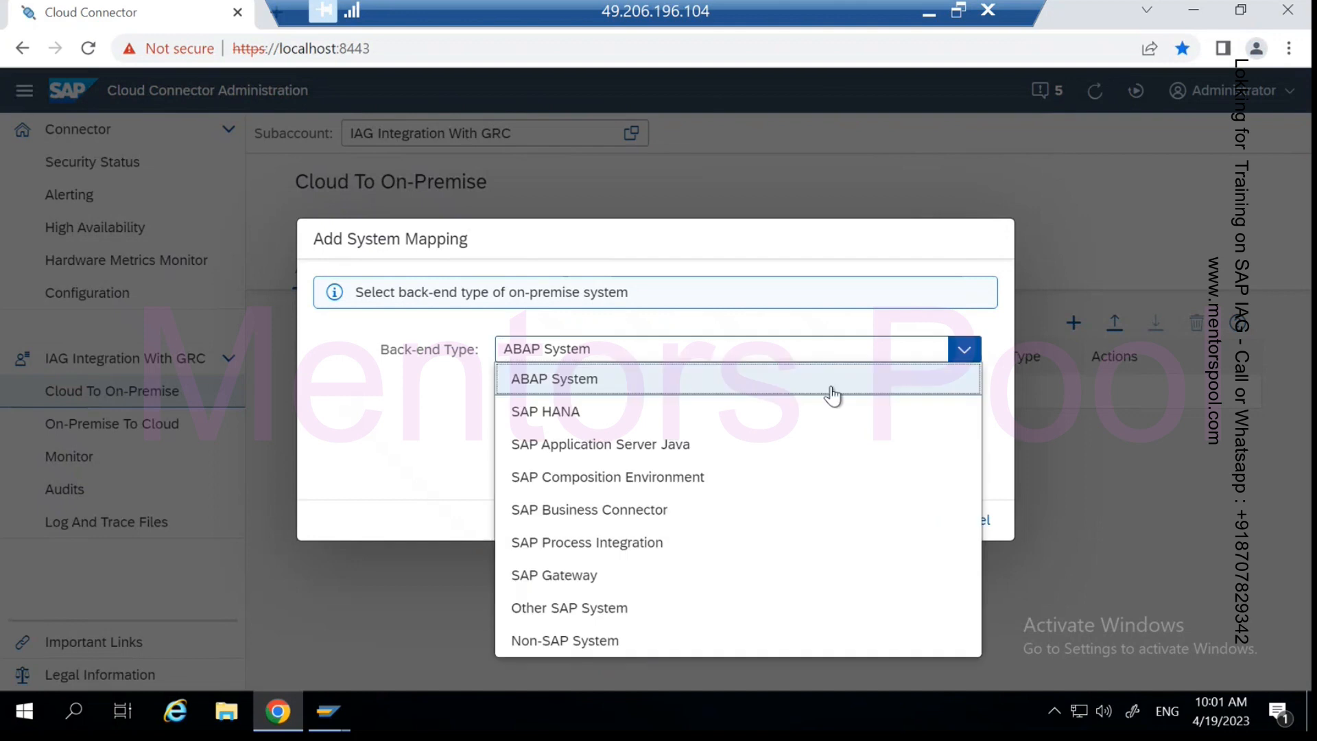
pyautogui.click(572, 384)
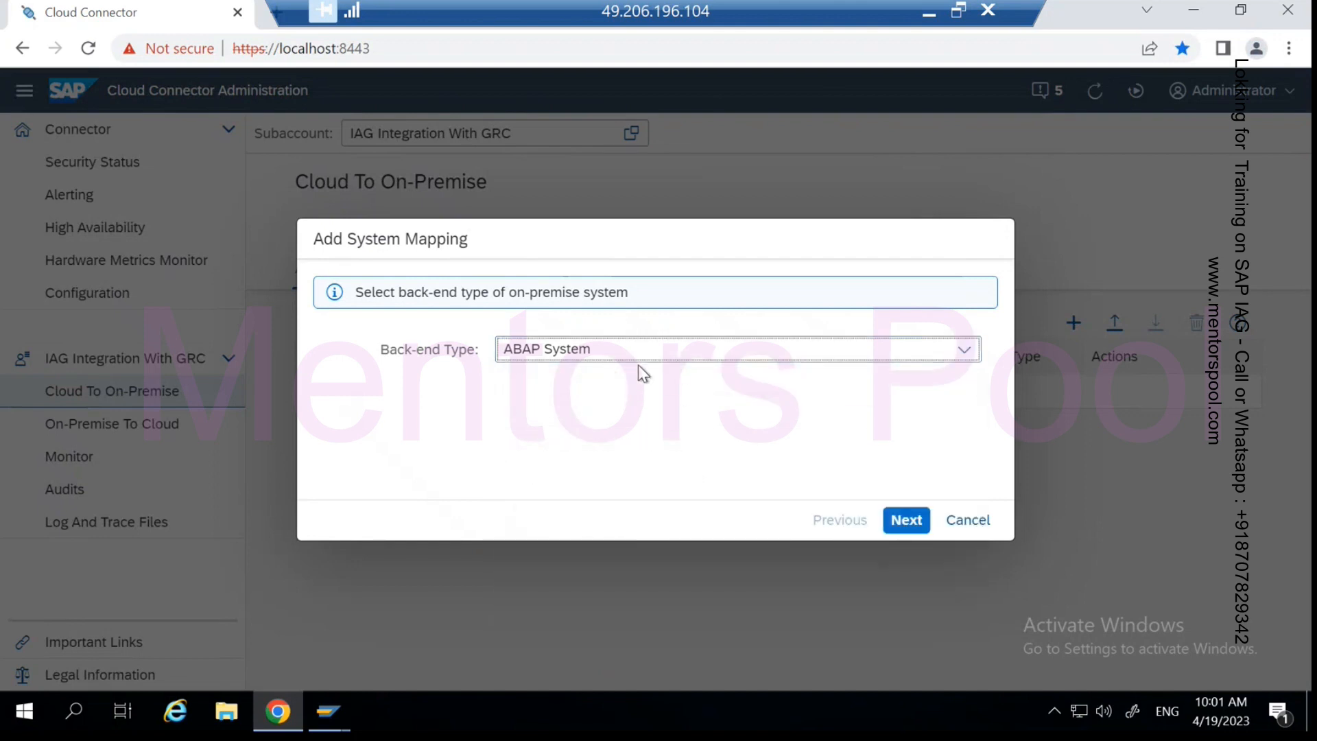
pyautogui.click(910, 526)
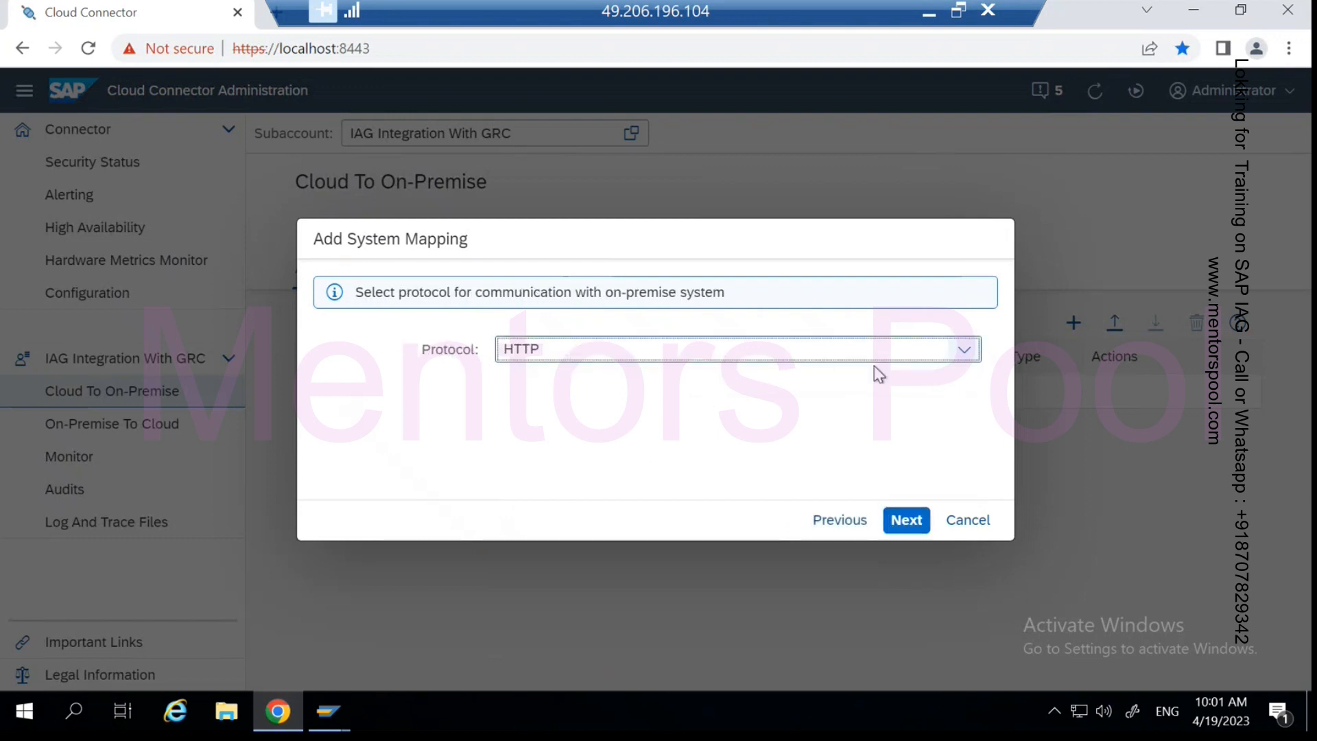
pyautogui.click(964, 351)
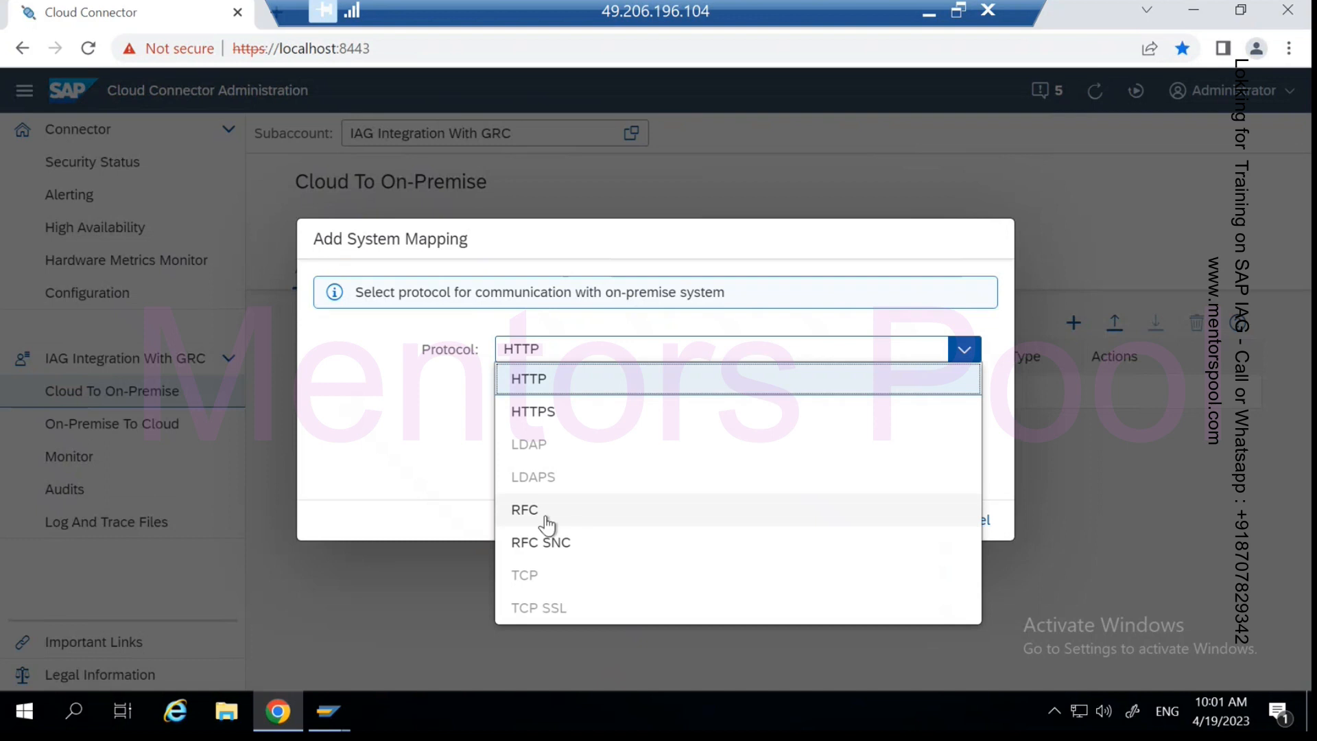
pyautogui.click(524, 412)
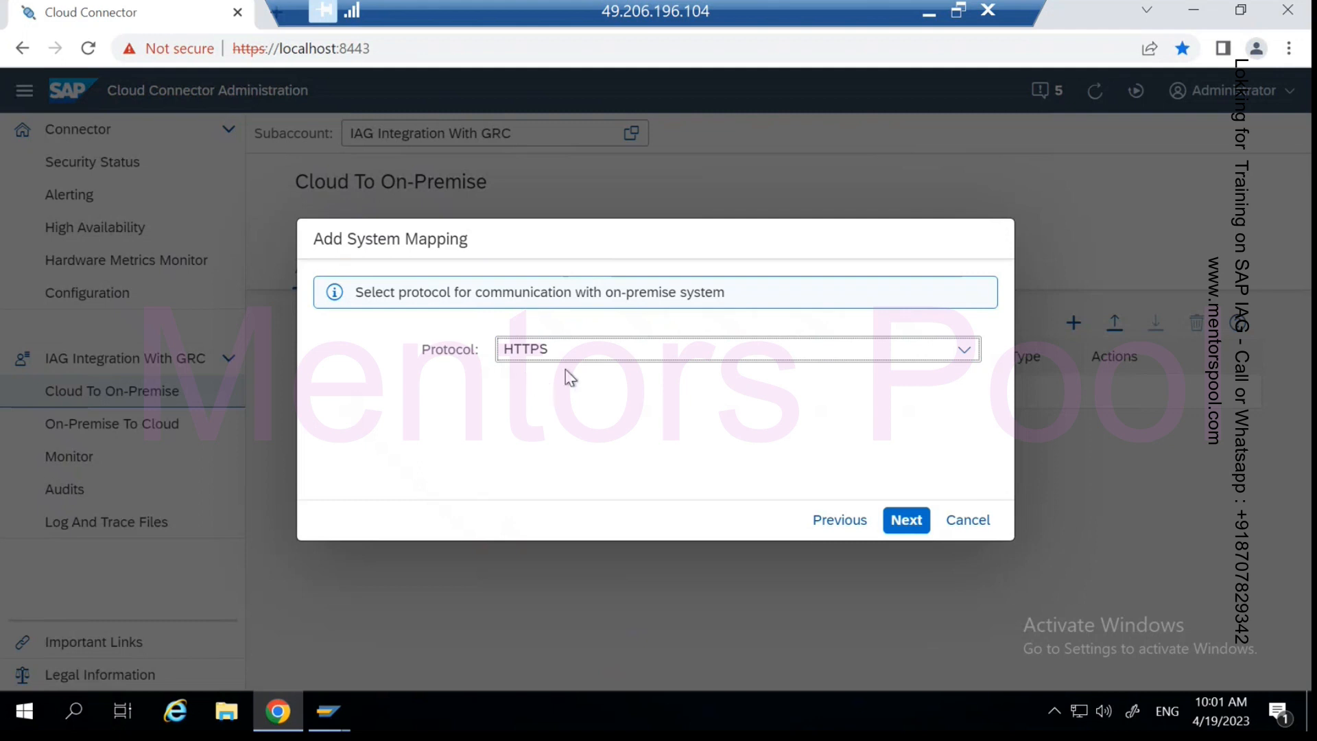
pyautogui.click(902, 528)
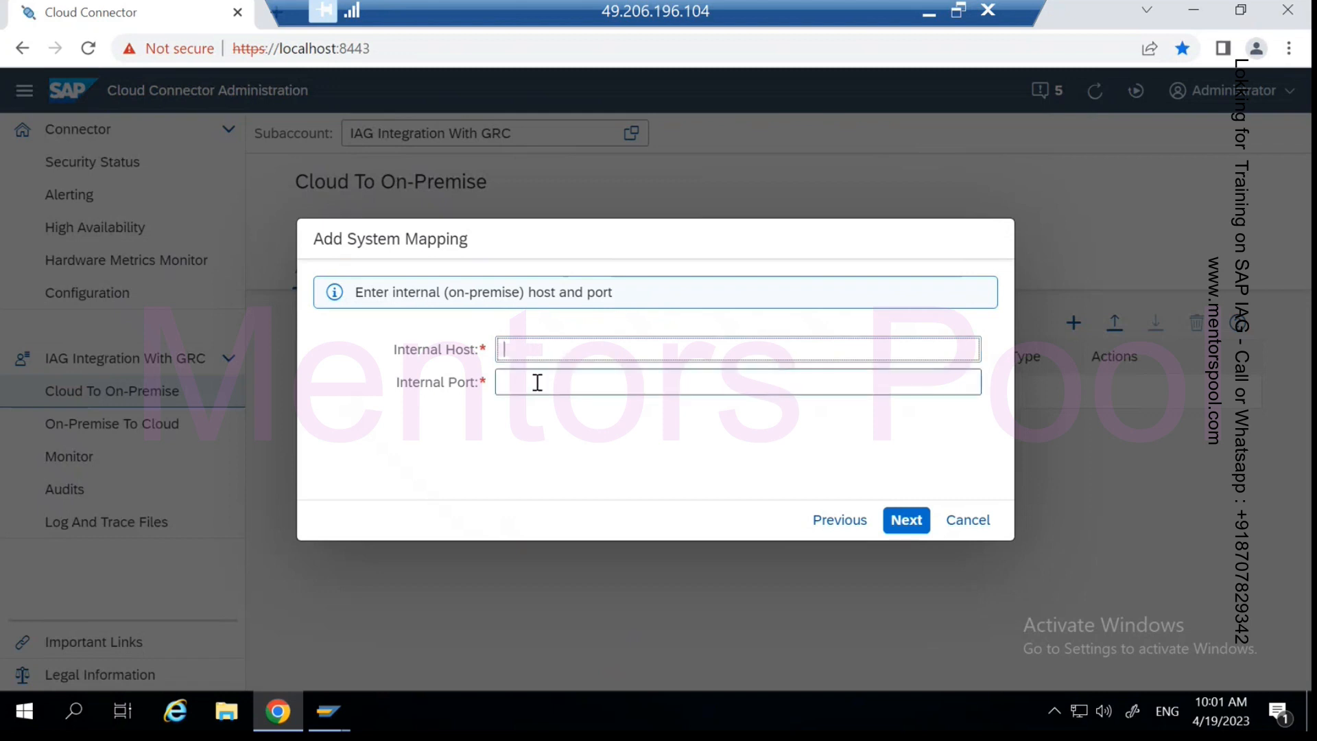
# - Copy the host name server1900.world.com from the notes into the Internal Host field
pyautogui.moveTo(329, 710)
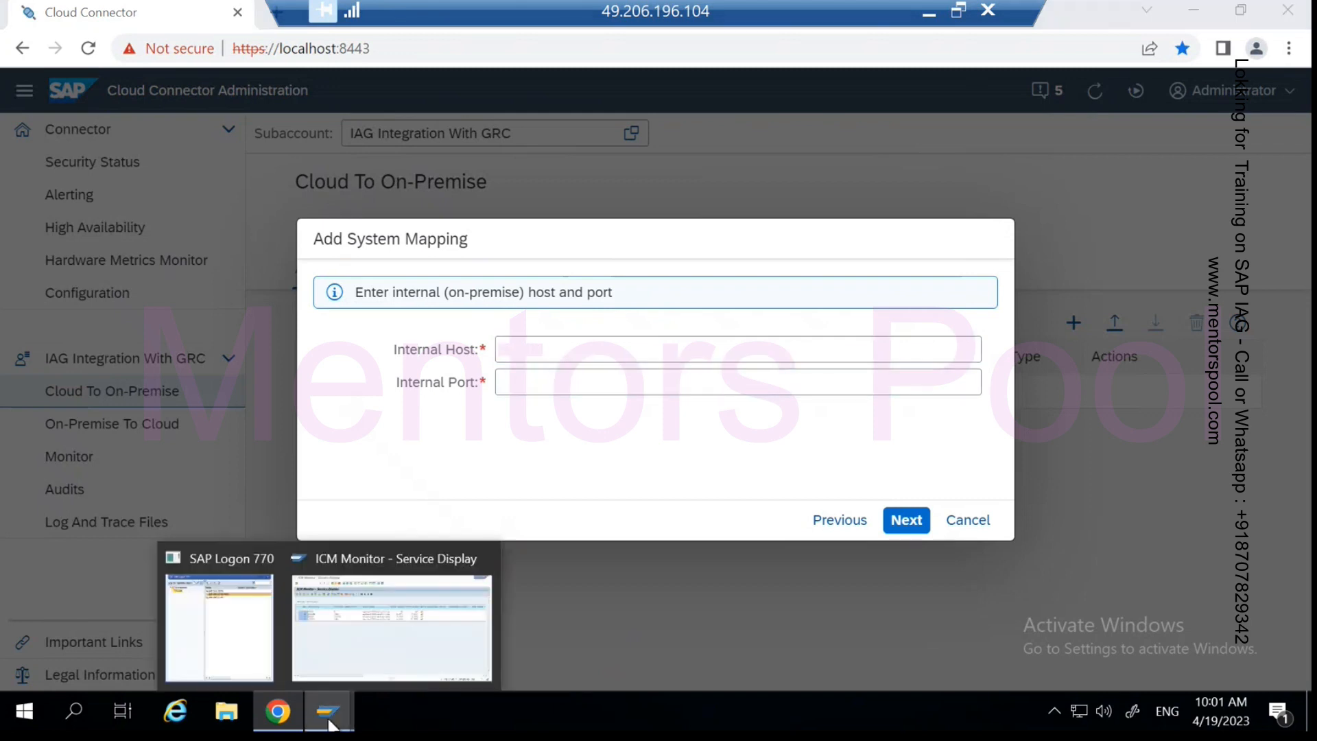
pyautogui.click(361, 638)
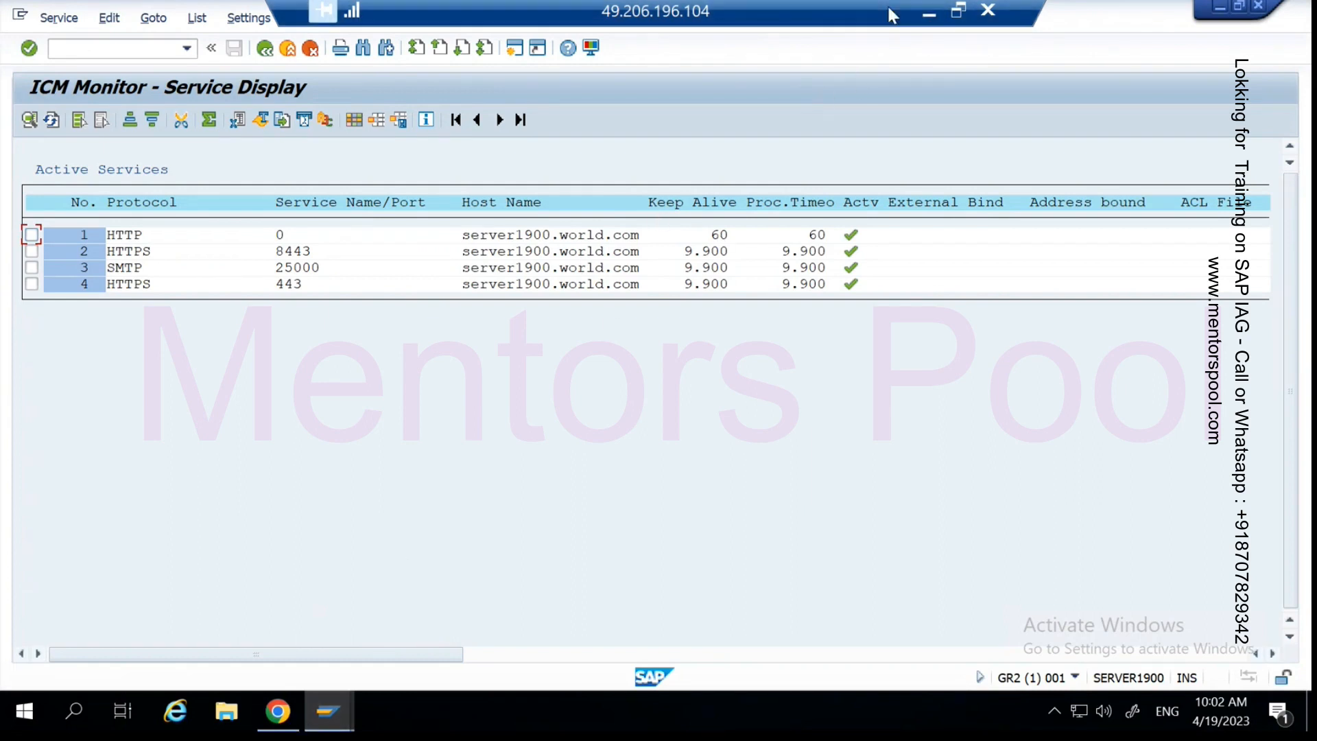
pyautogui.click(927, 18)
pyautogui.click(967, 713)
pyautogui.moveTo(356, 187); pyautogui.dragTo(194, 188)
pyautogui.hotkey('ctrl', 'c')
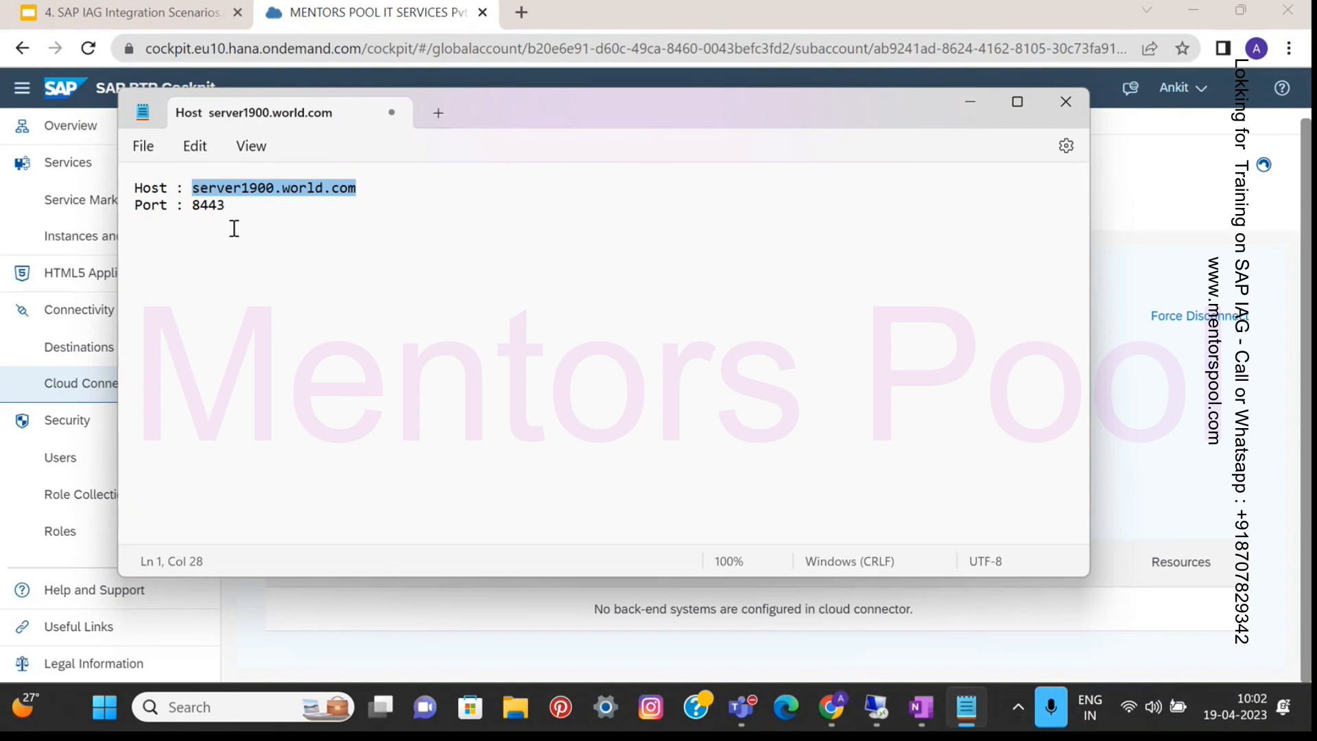
pyautogui.click(876, 709)
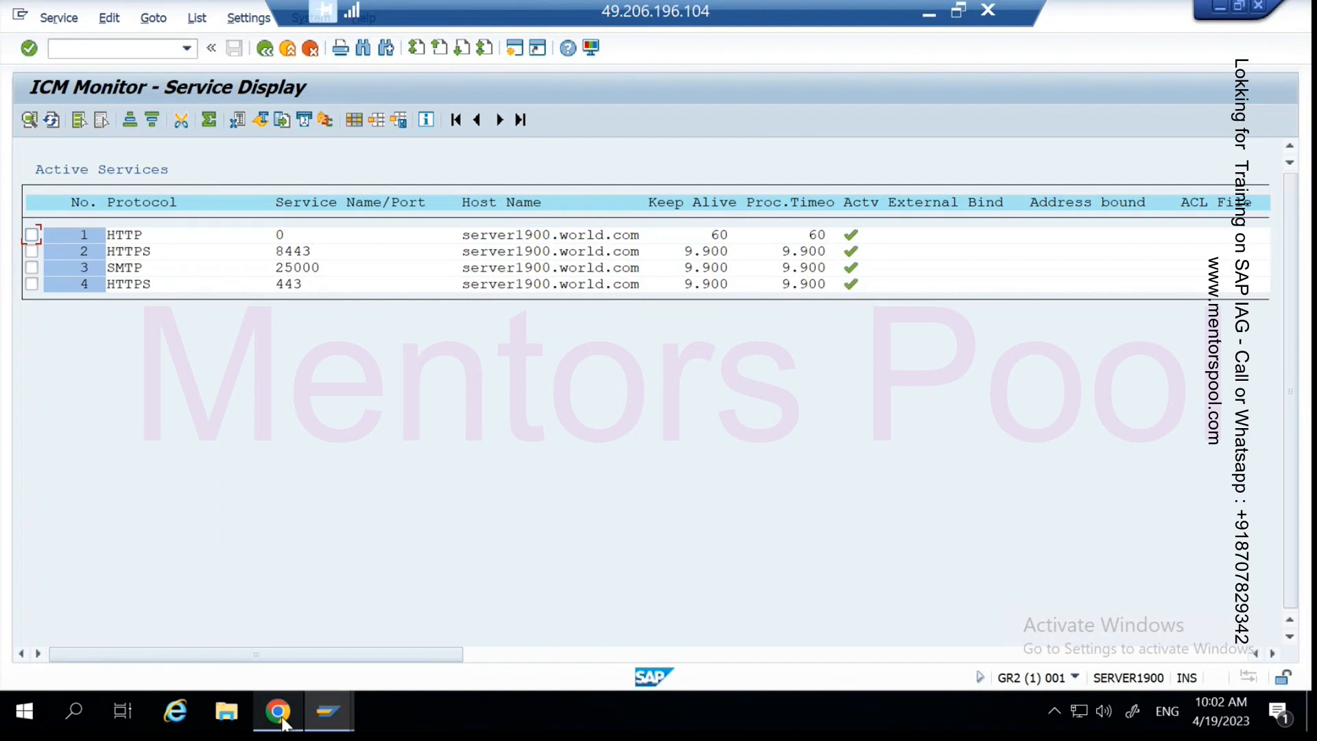
pyautogui.click(280, 713)
pyautogui.hotkey('ctrl', 'v')
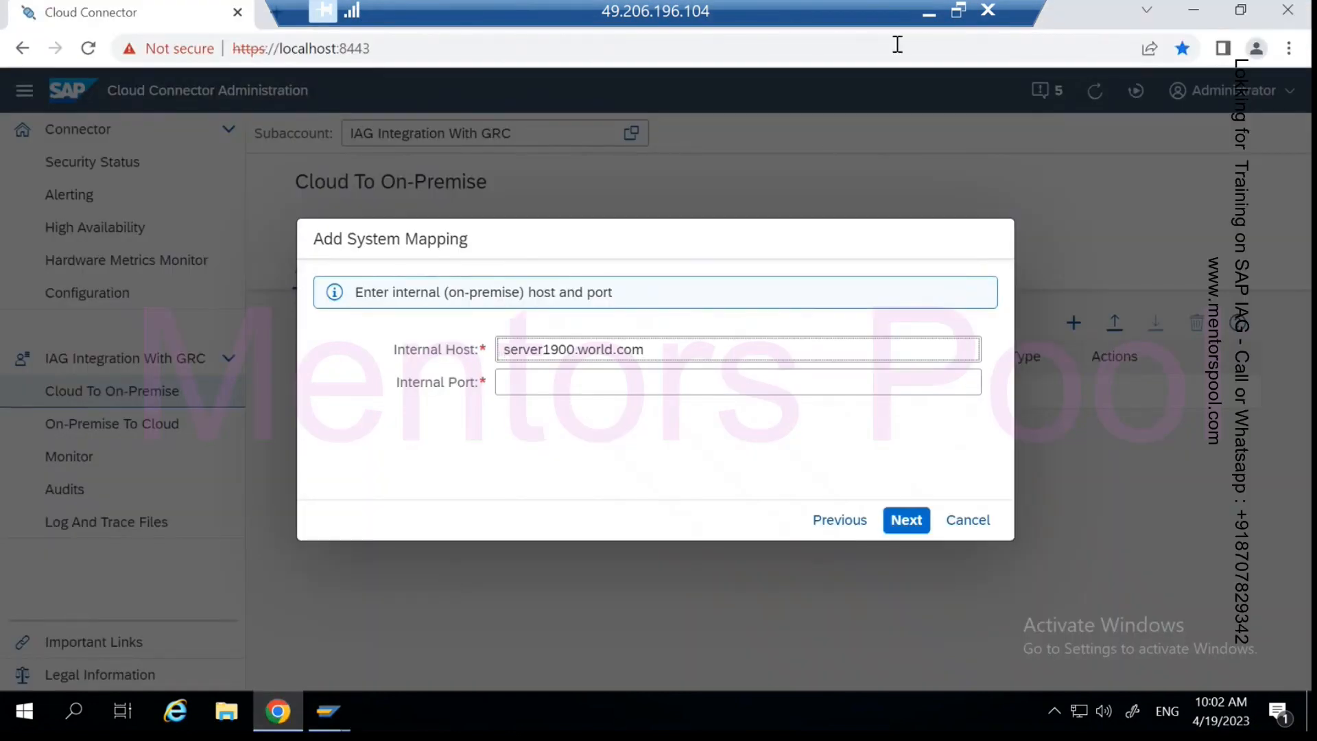
# - Copy port 8443 from the notes into Internal Port and continue to the virtual host step
pyautogui.click(929, 13)
pyautogui.doubleClick(195, 206)
pyautogui.hotkey('ctrl', 'c')
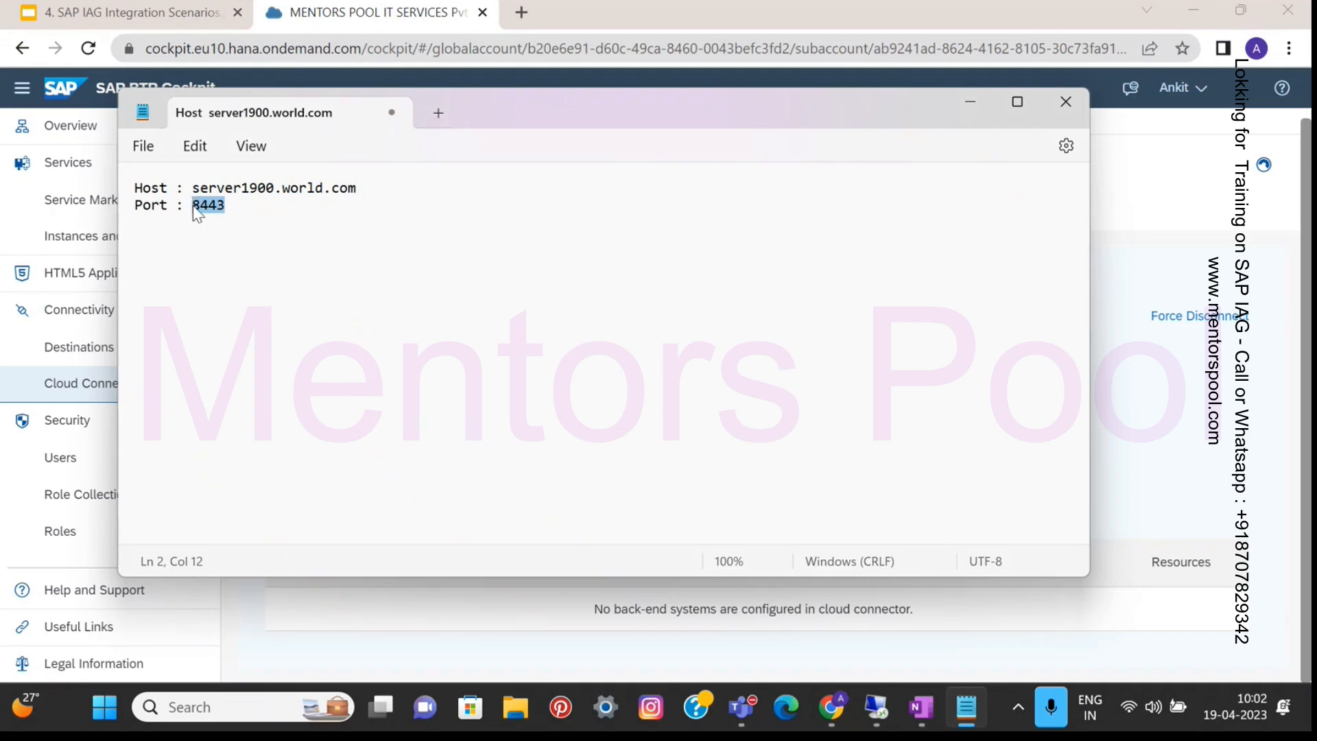
pyautogui.hotkey('alt', 'Tab')
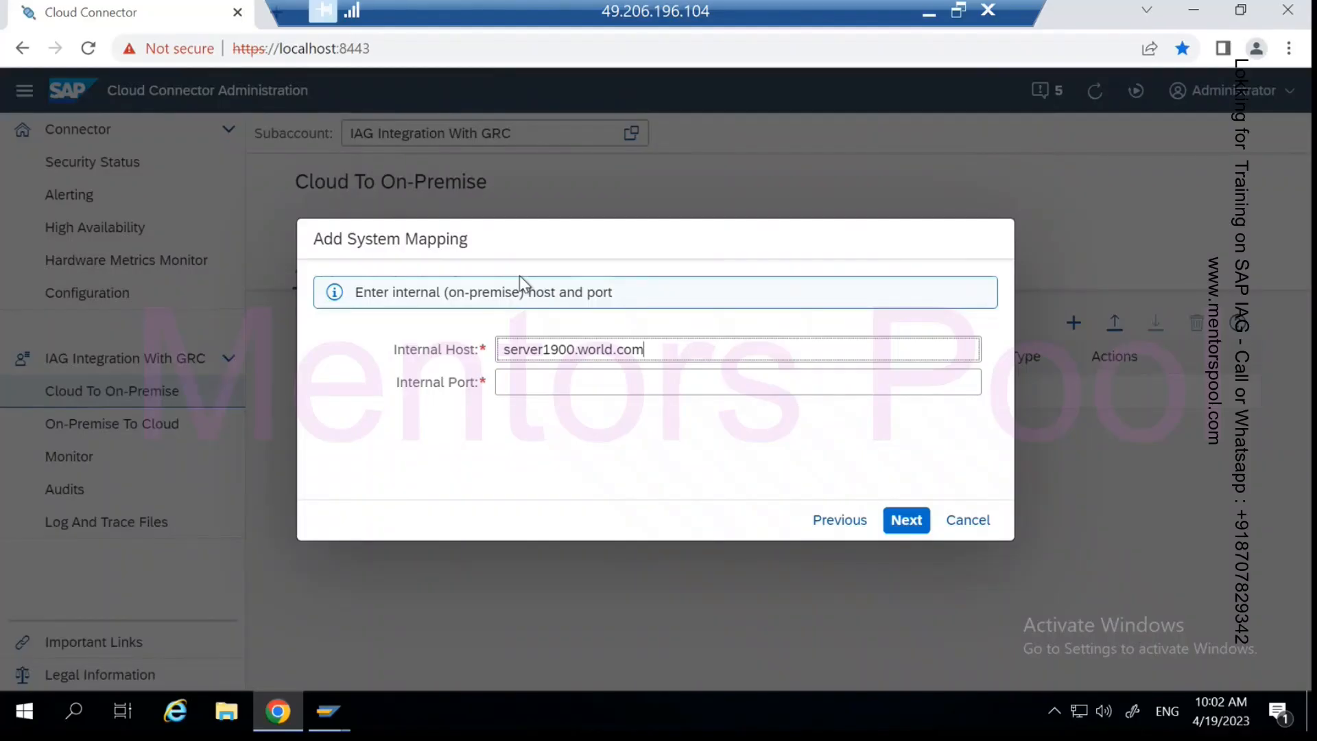
pyautogui.click(542, 382)
pyautogui.hotkey('ctrl', 'v')
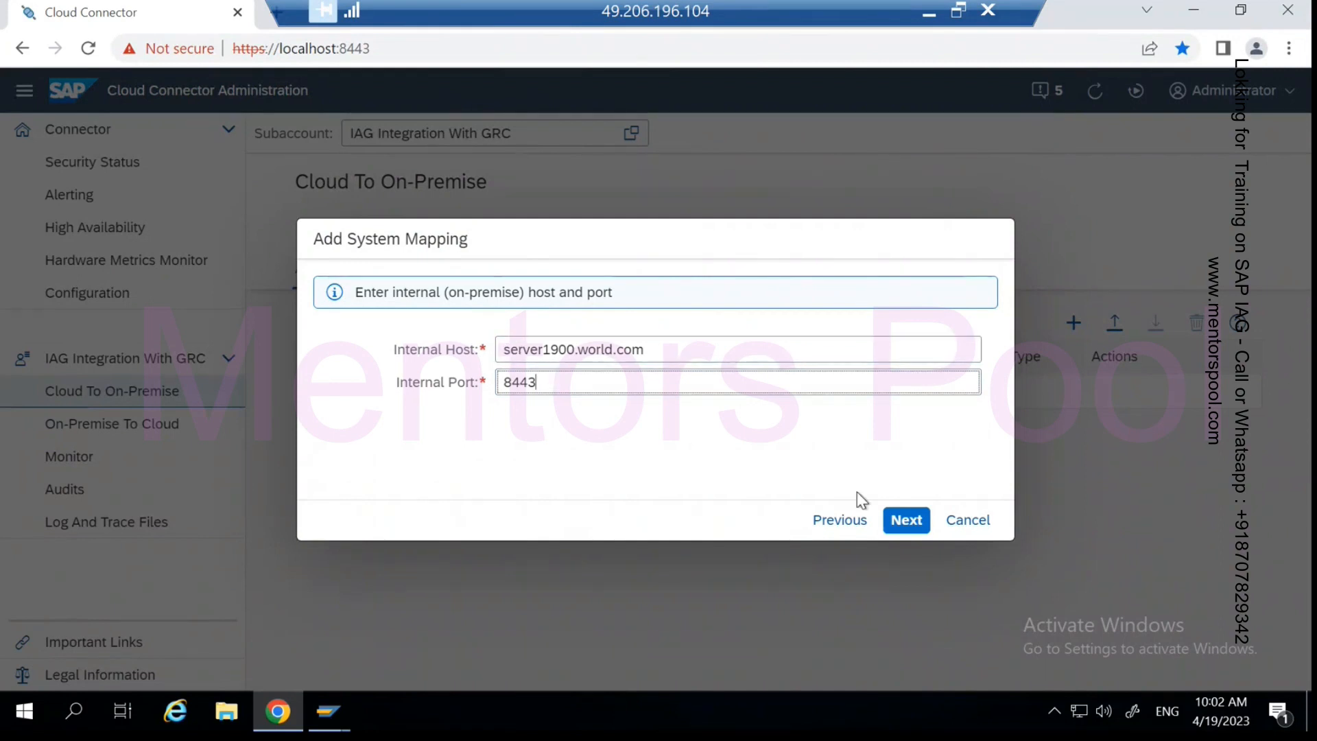
pyautogui.click(904, 525)
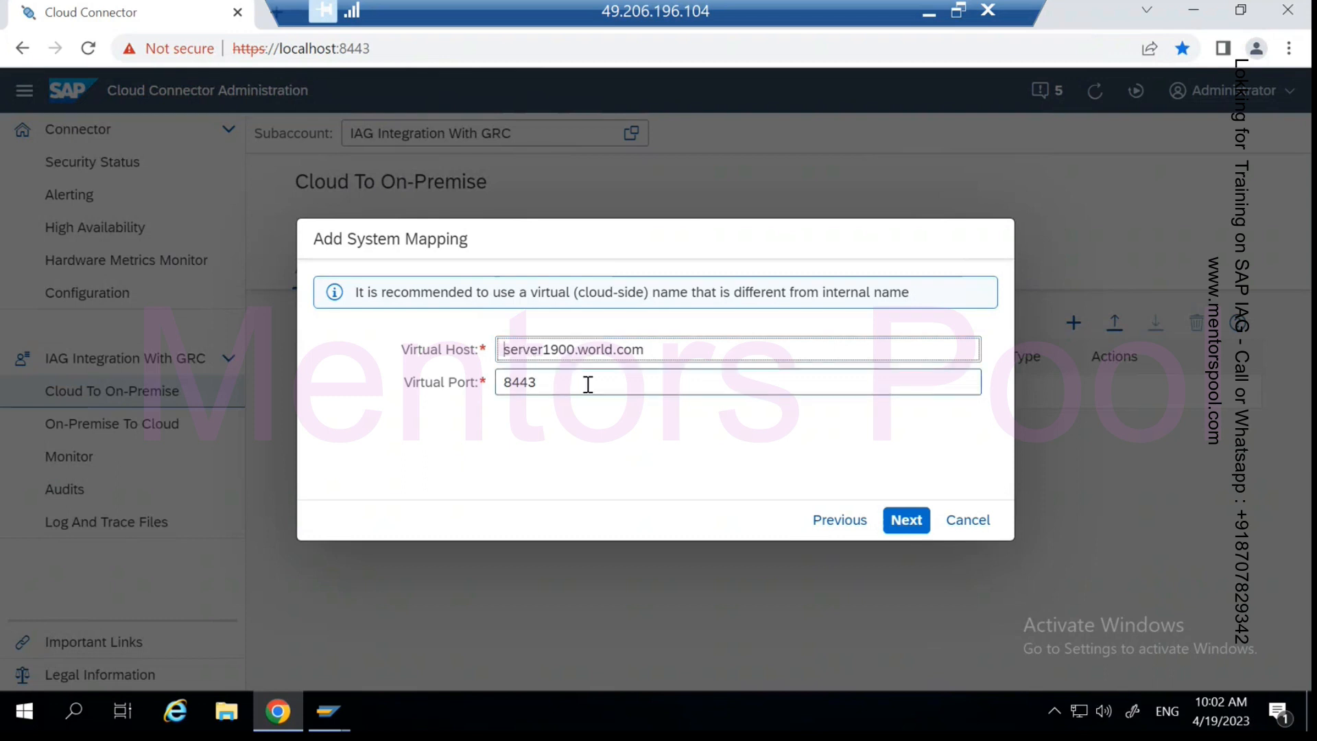
# - Replace the prefilled virtual host with 'IAG Connection with GRC' and set virtual port 8789
pyautogui.click(665, 347)
pyautogui.press('BackSpace')
pyautogui.press('BackSpace')
pyautogui.press('BackSpace')
pyautogui.press('BackSpace')
pyautogui.press('BackSpace')
pyautogui.press('BackSpace')
pyautogui.press('BackSpace')
pyautogui.press('BackSpace')
pyautogui.press('BackSpace')
pyautogui.press('BackSpace')
pyautogui.press('BackSpace')
pyautogui.press('BackSpace')
pyautogui.press('BackSpace')
pyautogui.press('BackSpace')
pyautogui.press('BackSpace')
pyautogui.press('BackSpace')
pyautogui.write('IAG ')
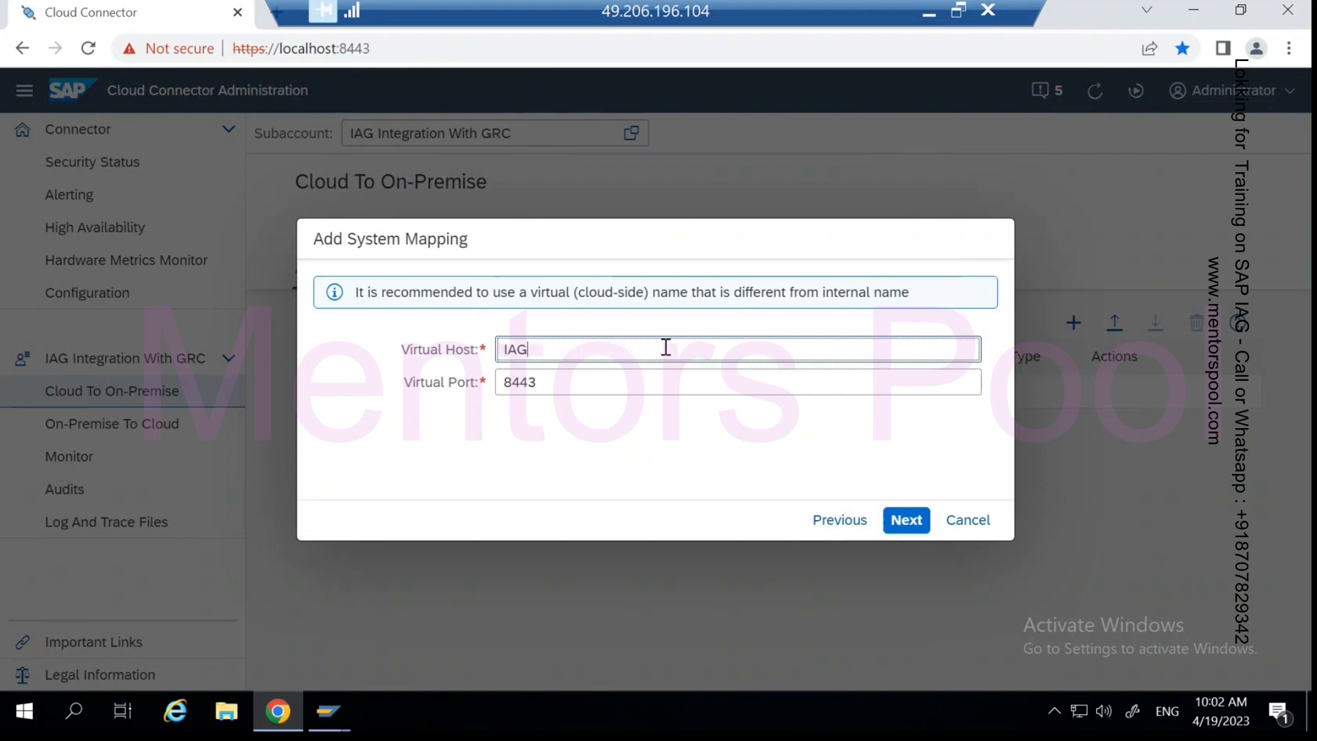
pyautogui.write('Connection with GRC')
pyautogui.click(578, 382)
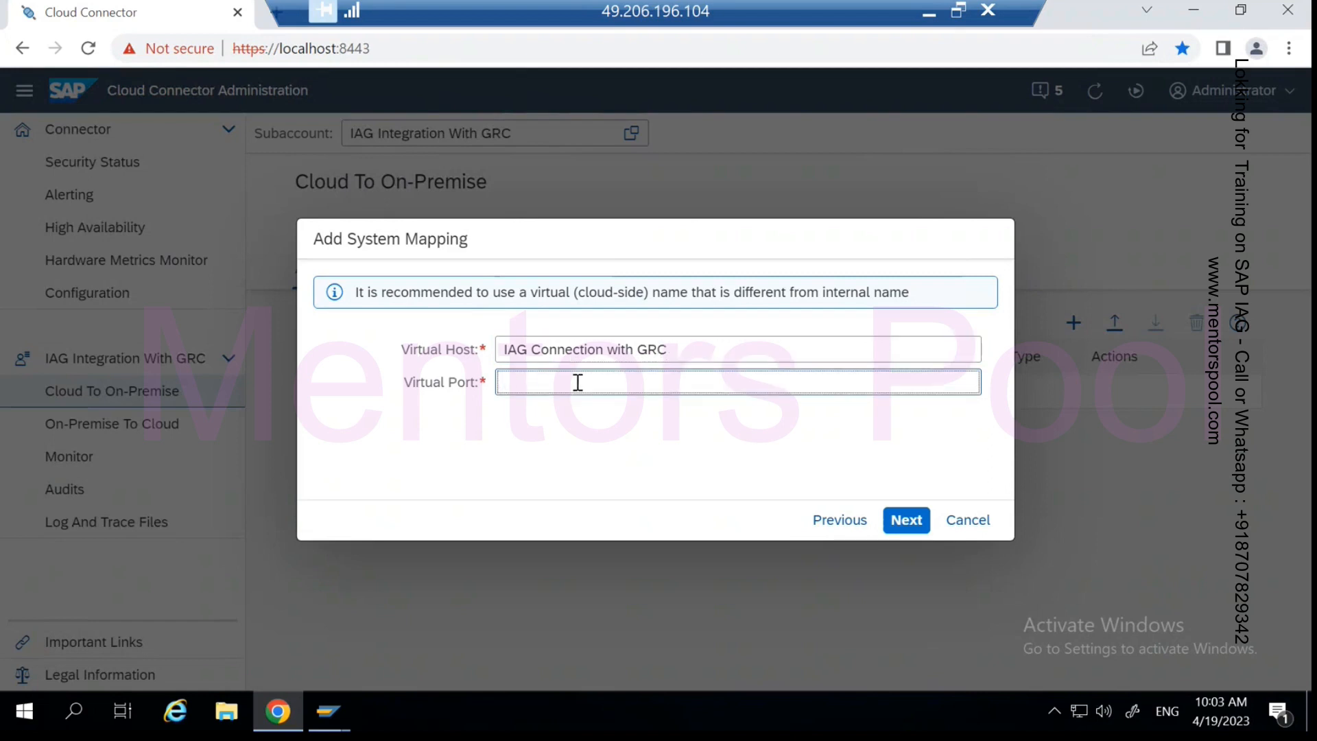
pyautogui.write('8789')
pyautogui.click(893, 524)
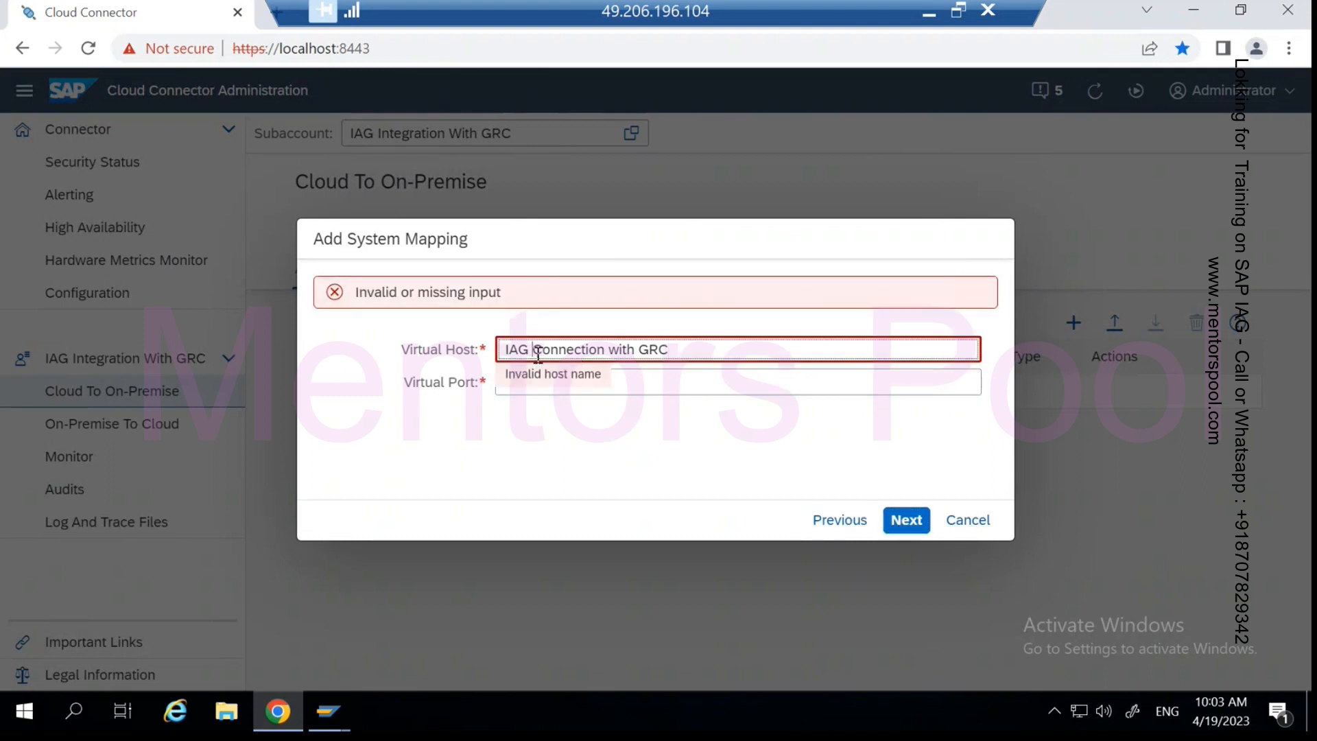
# - Change the virtual host's spaces to underscores, making IAG_Connection_with_GRC, and continue
pyautogui.press('BackSpace')
pyautogui.write('_')
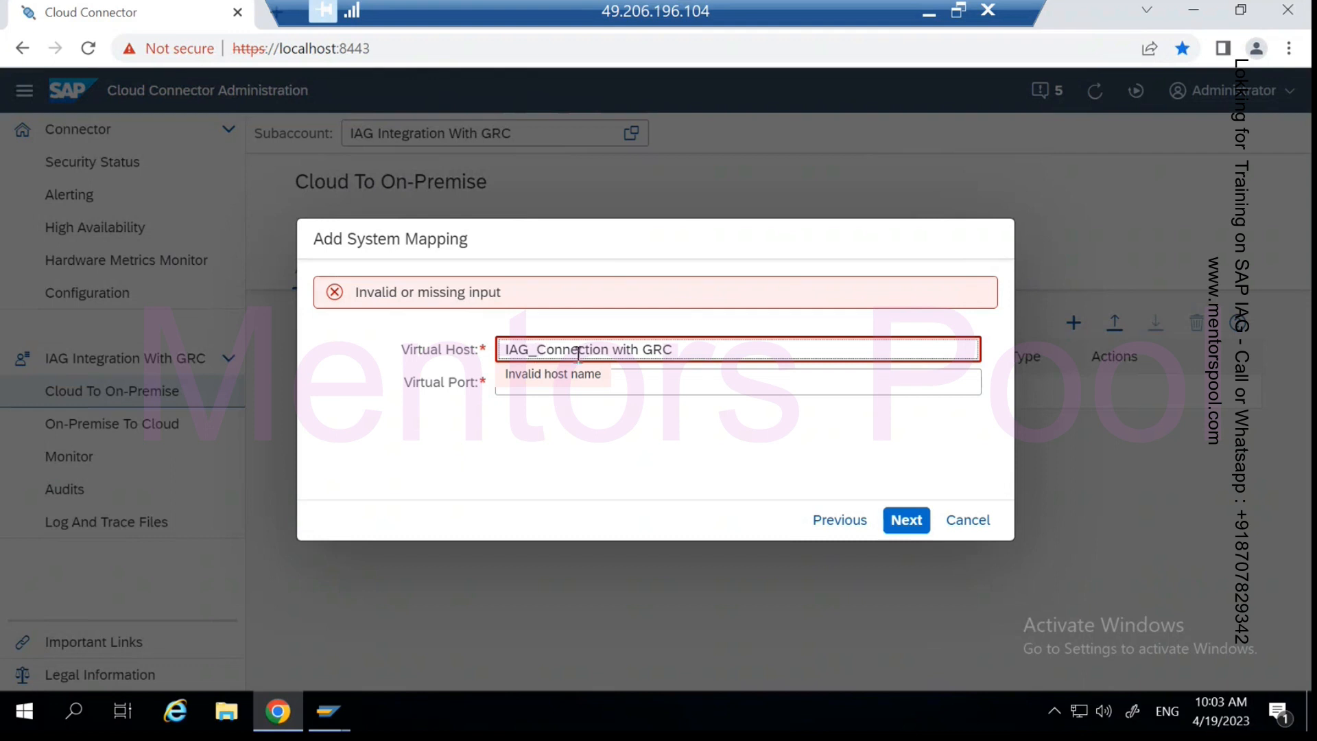
pyautogui.press('BackSpace')
pyautogui.write('_')
pyautogui.press('BackSpace')
pyautogui.write('_')
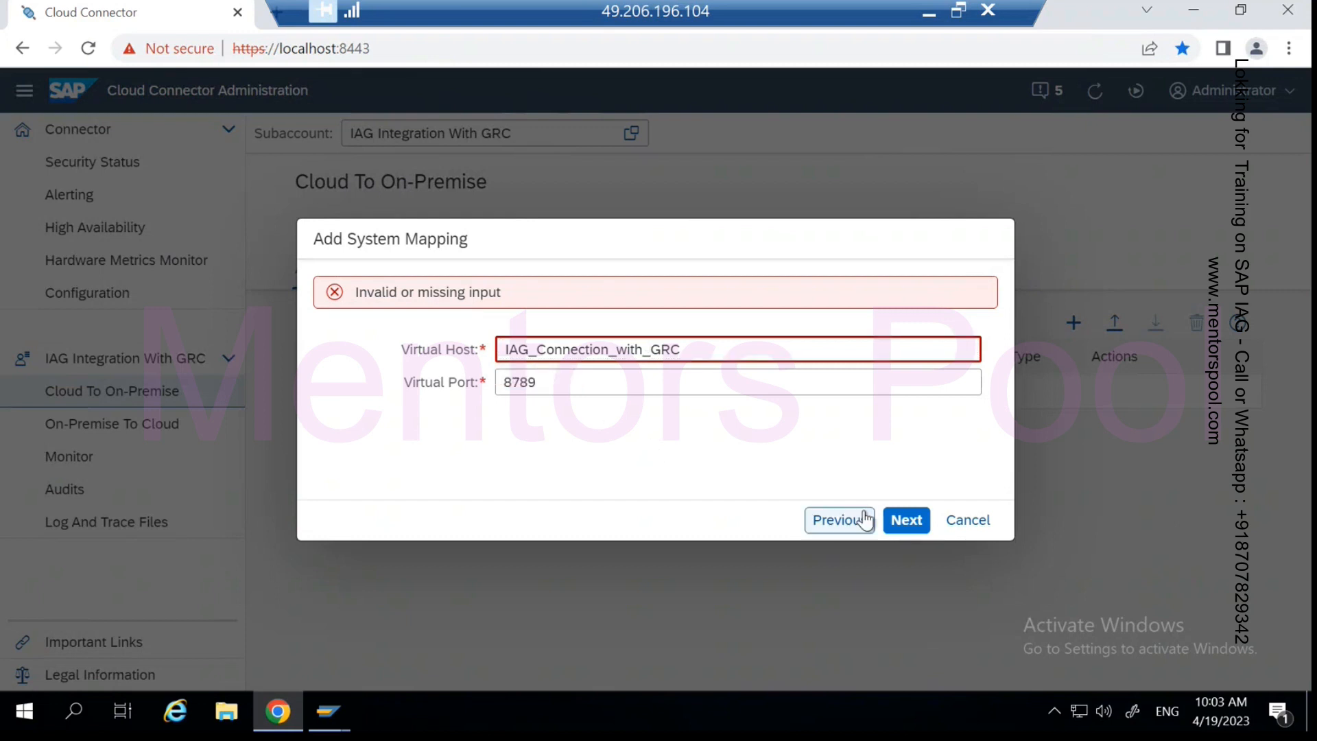
pyautogui.click(906, 521)
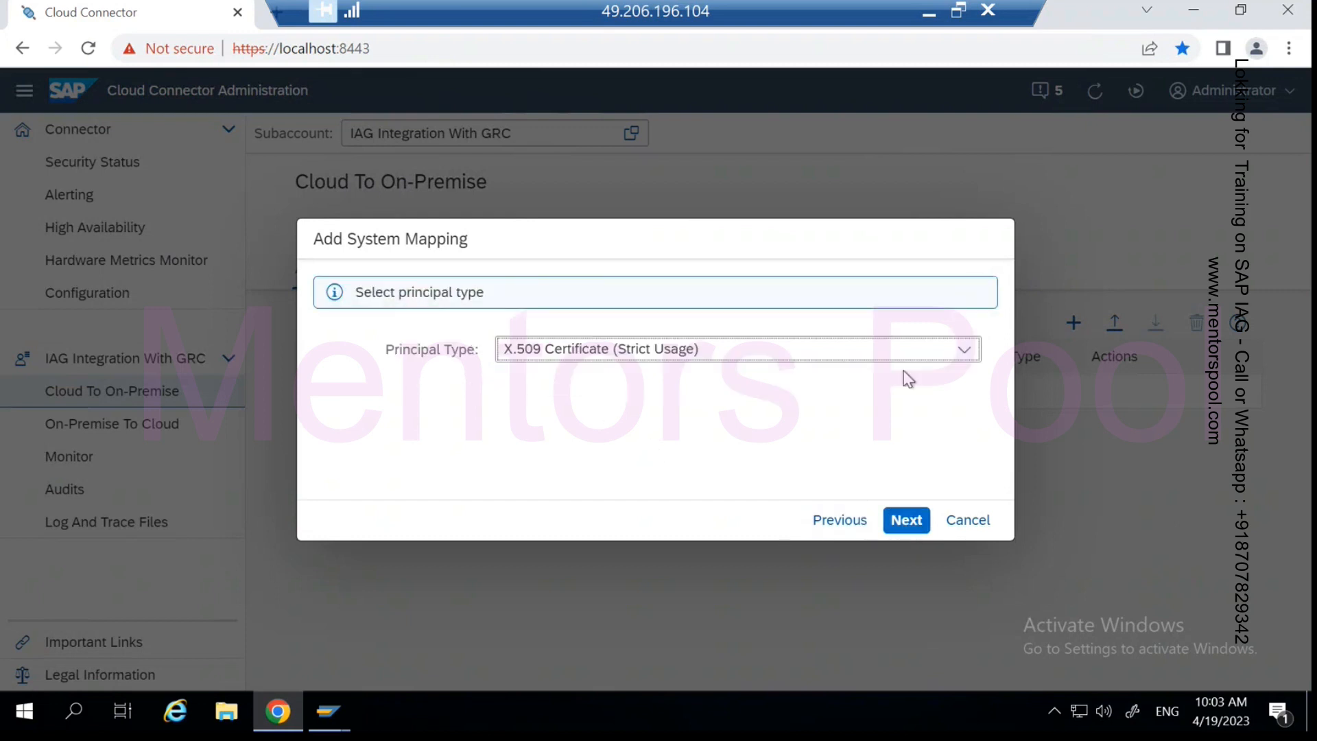
# - Choose X.509 Certificate (General Usage) as principal type and keep Use Virtual Host for the host header
pyautogui.click(962, 354)
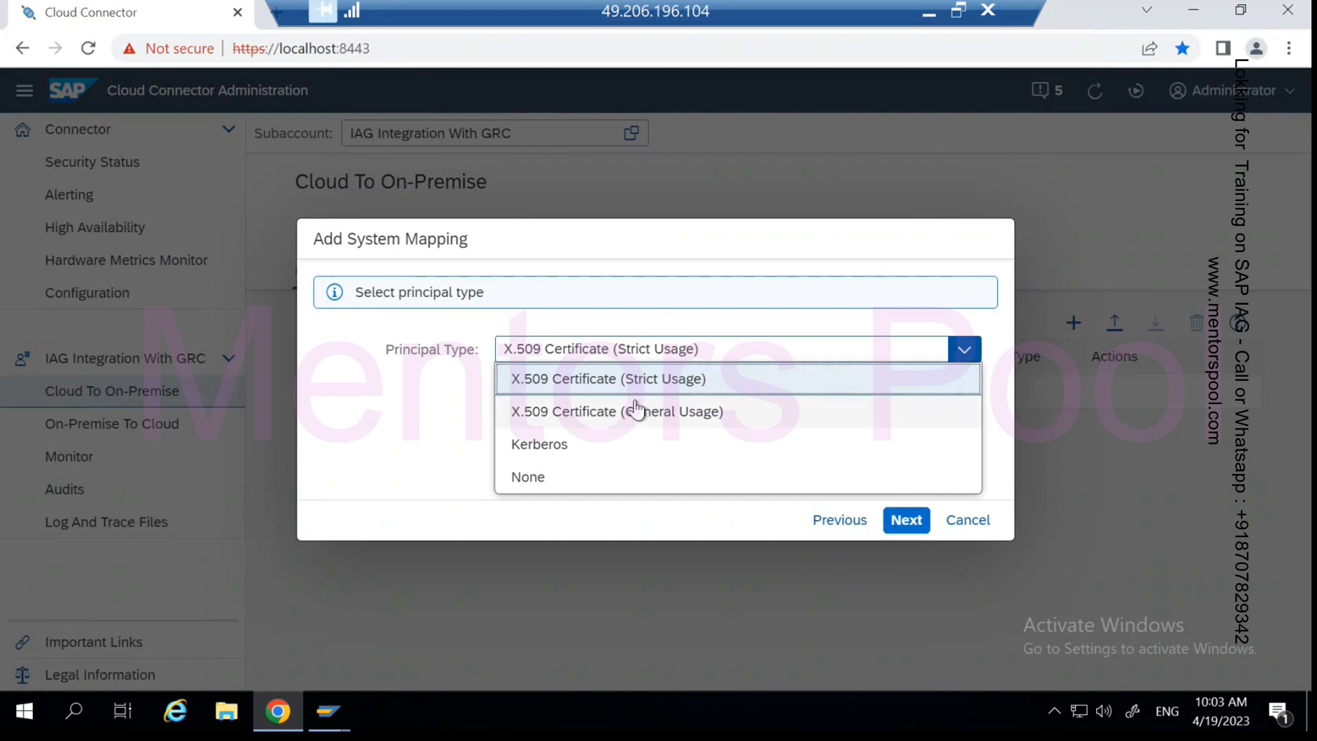
pyautogui.click(680, 414)
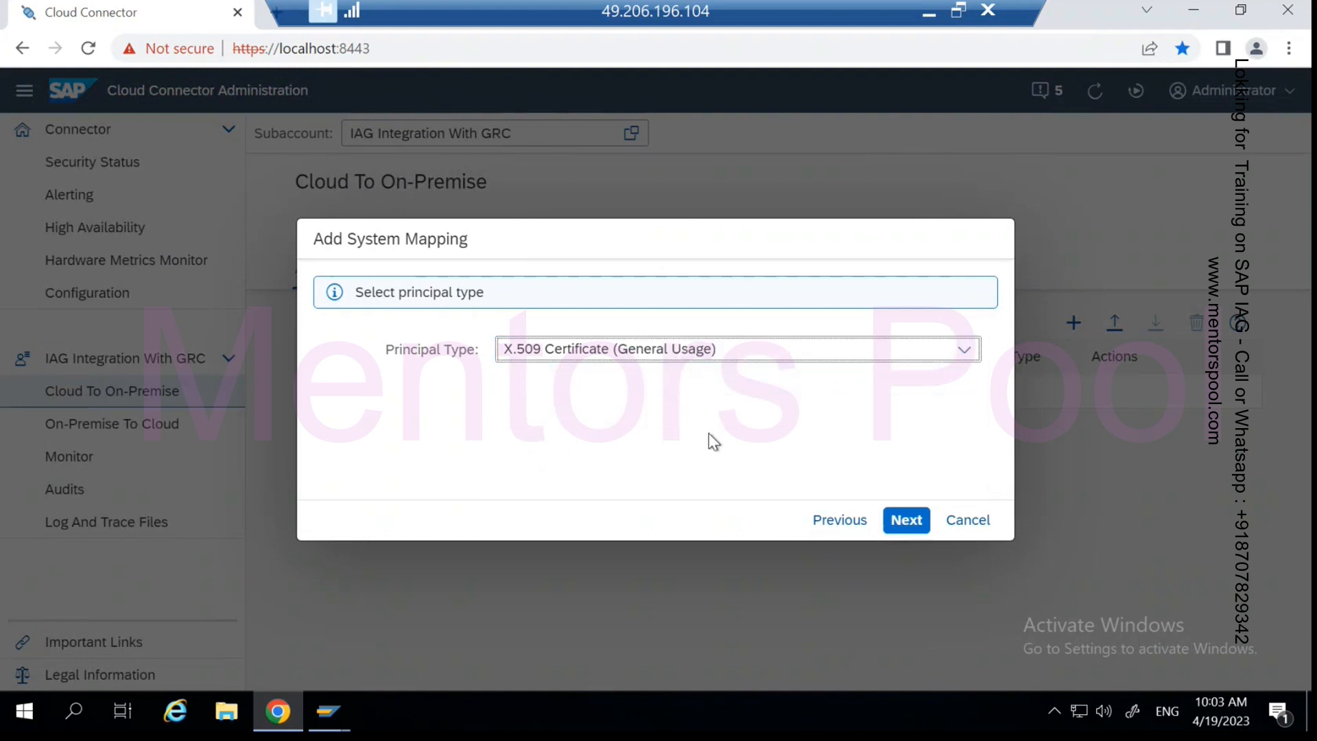
pyautogui.click(907, 531)
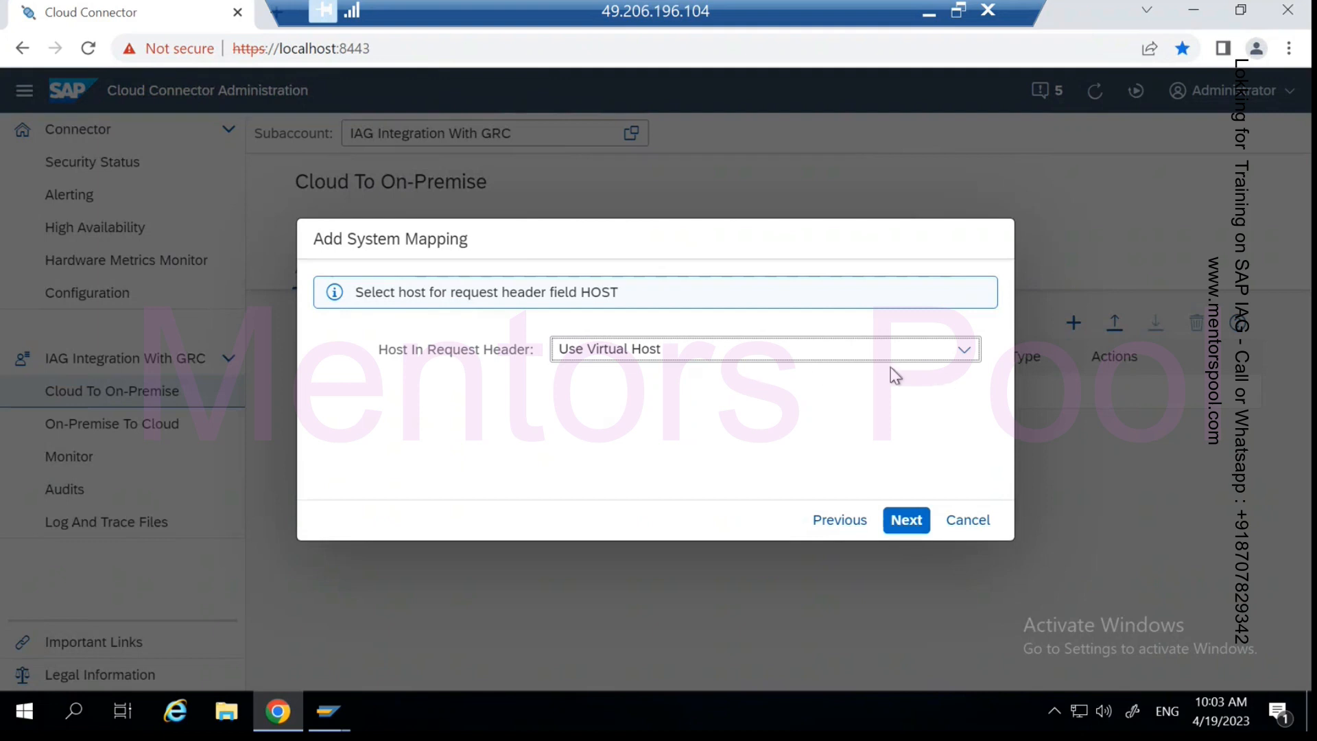
pyautogui.click(965, 354)
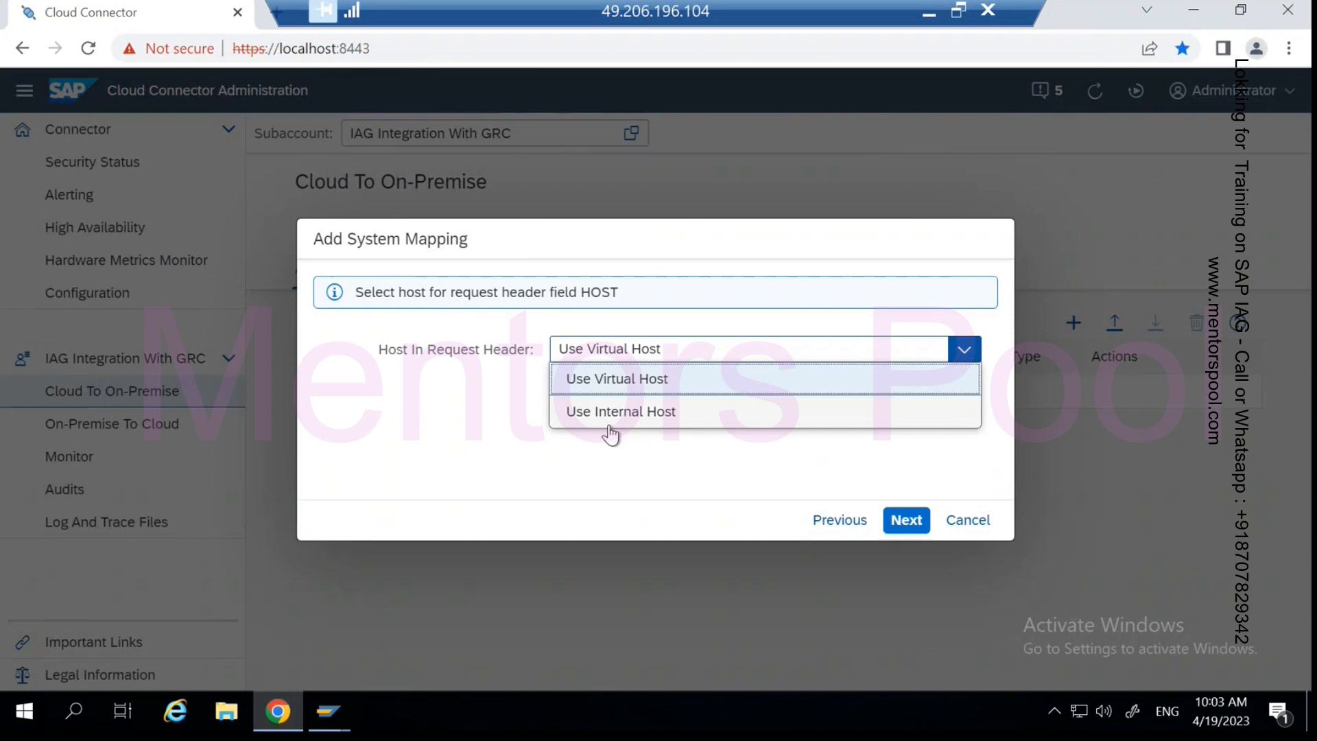
pyautogui.click(734, 501)
pyautogui.click(906, 521)
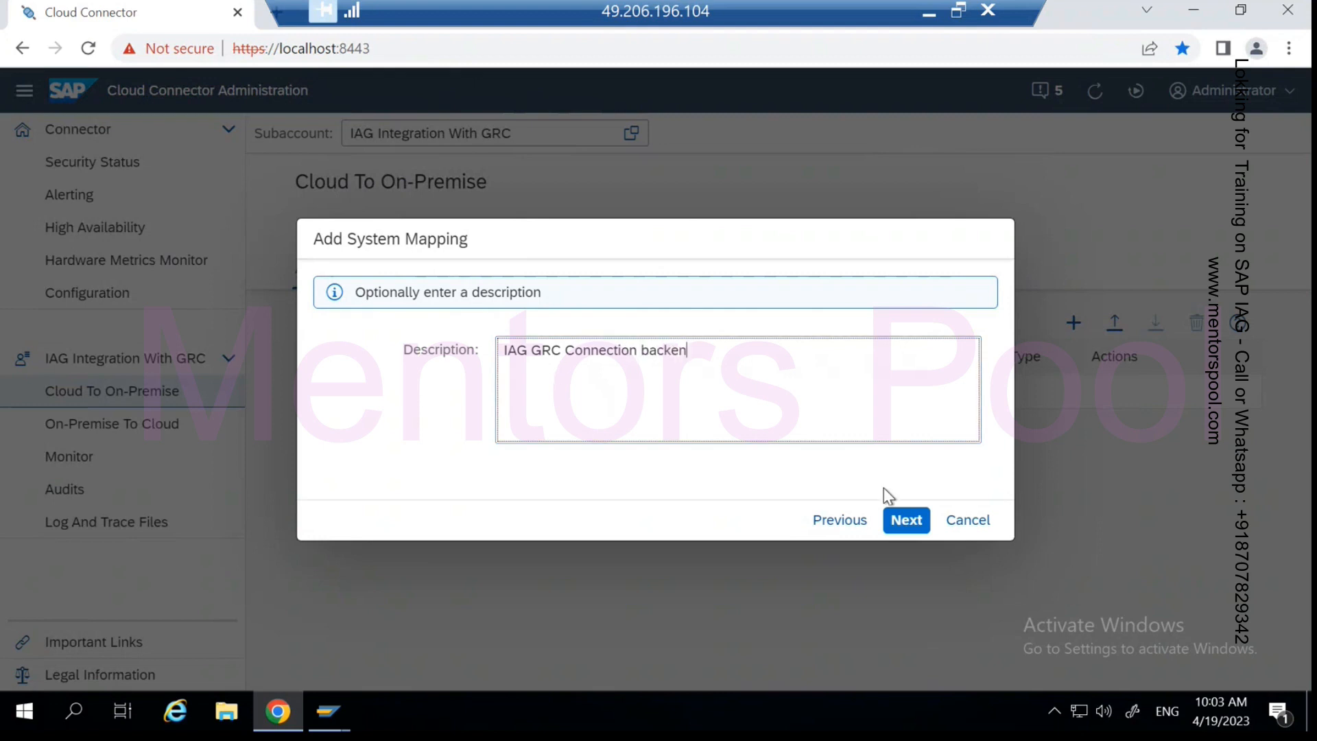
# - Enter an ABP system description and continue to the mapping summary
pyautogui.write('ystem')
pyautogui.click(699, 351)
pyautogui.write('ABP')
pyautogui.click(911, 525)
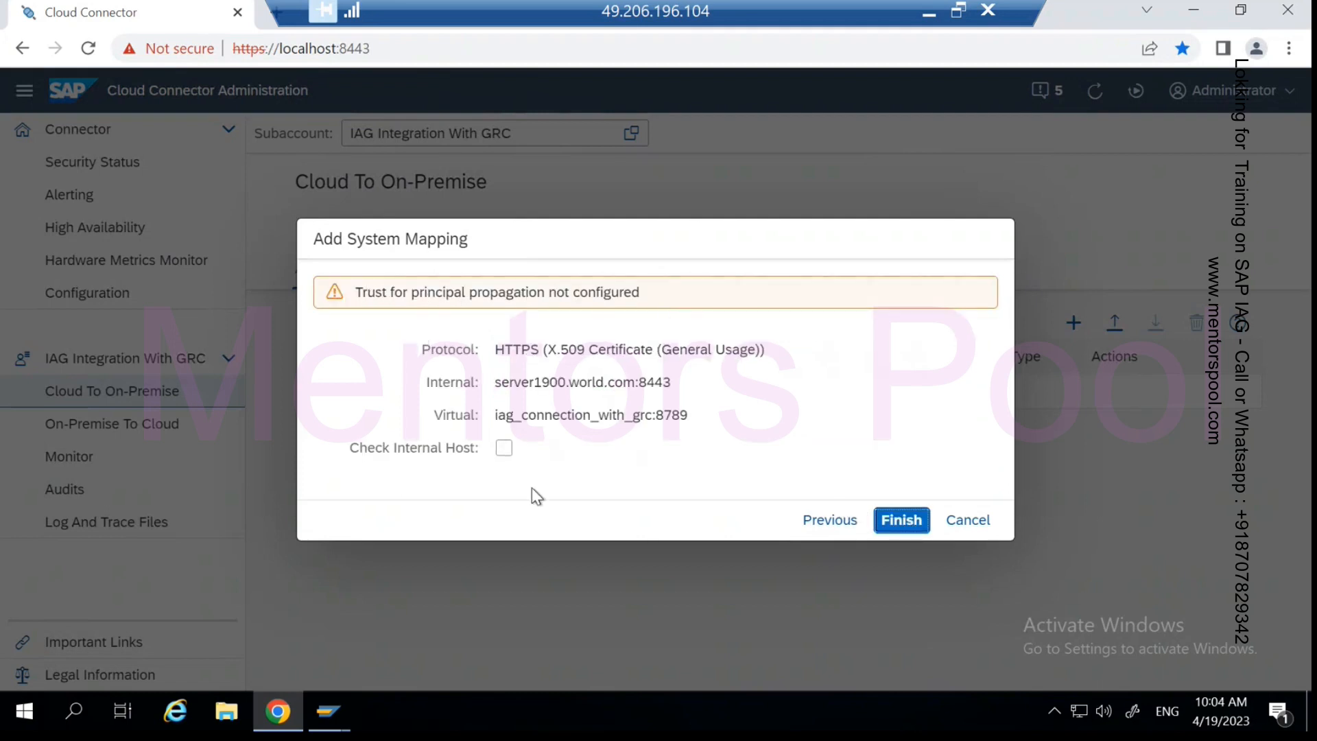
# - Save the mapping to iag_connection_with_grc:8789 and check that the back end is Reachable
pyautogui.click(892, 523)
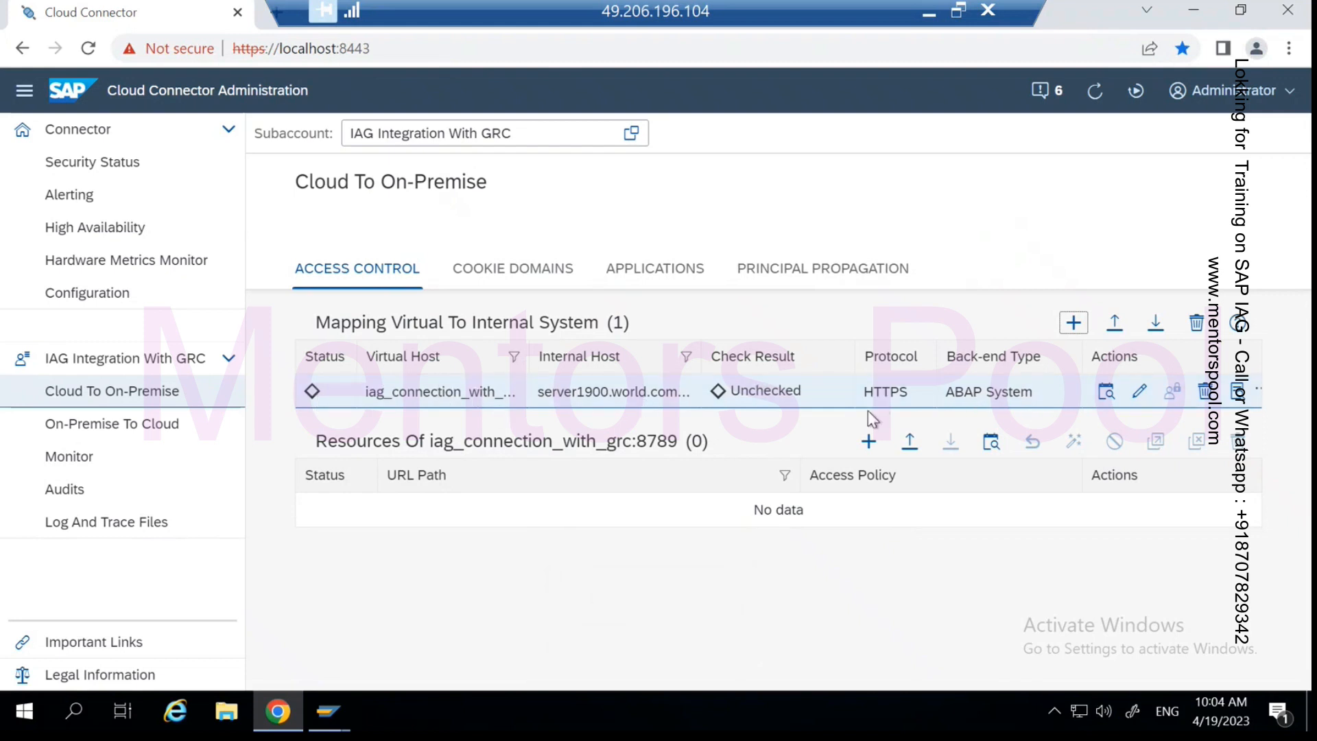
pyautogui.click(1106, 393)
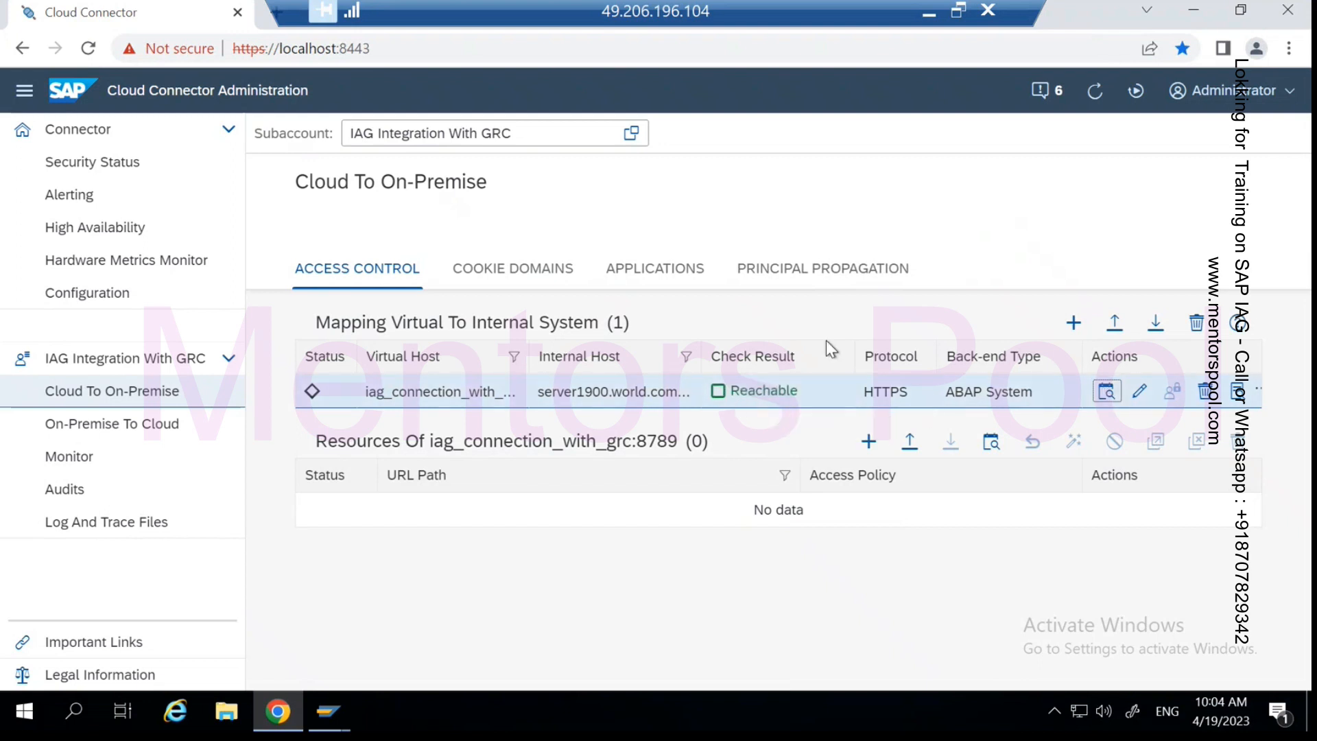
pyautogui.click(929, 26)
# - Find iag_connection_with_grc:8789 among exposed back ends on BTP Cockpit's Cloud Connectors page, then return to the slides
pyautogui.click(973, 103)
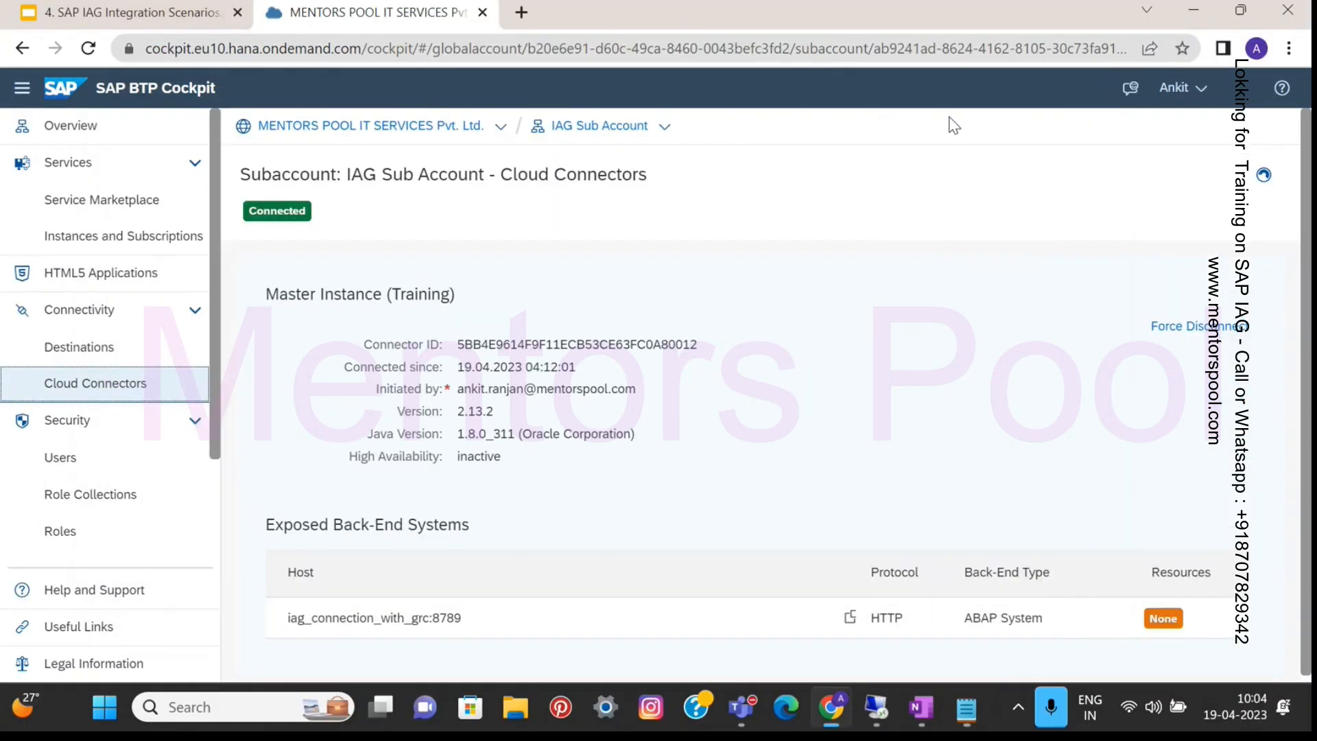
pyautogui.click(137, 384)
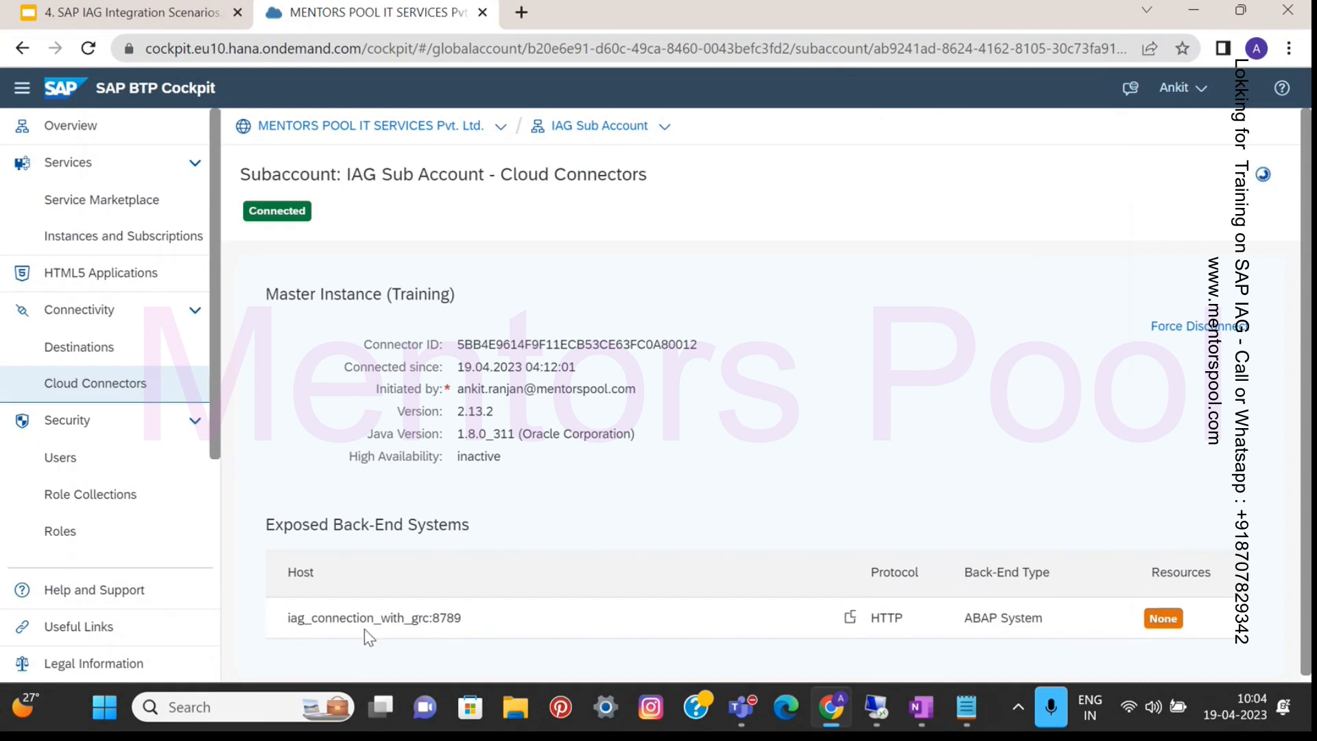
pyautogui.moveTo(464, 617); pyautogui.dragTo(277, 628)
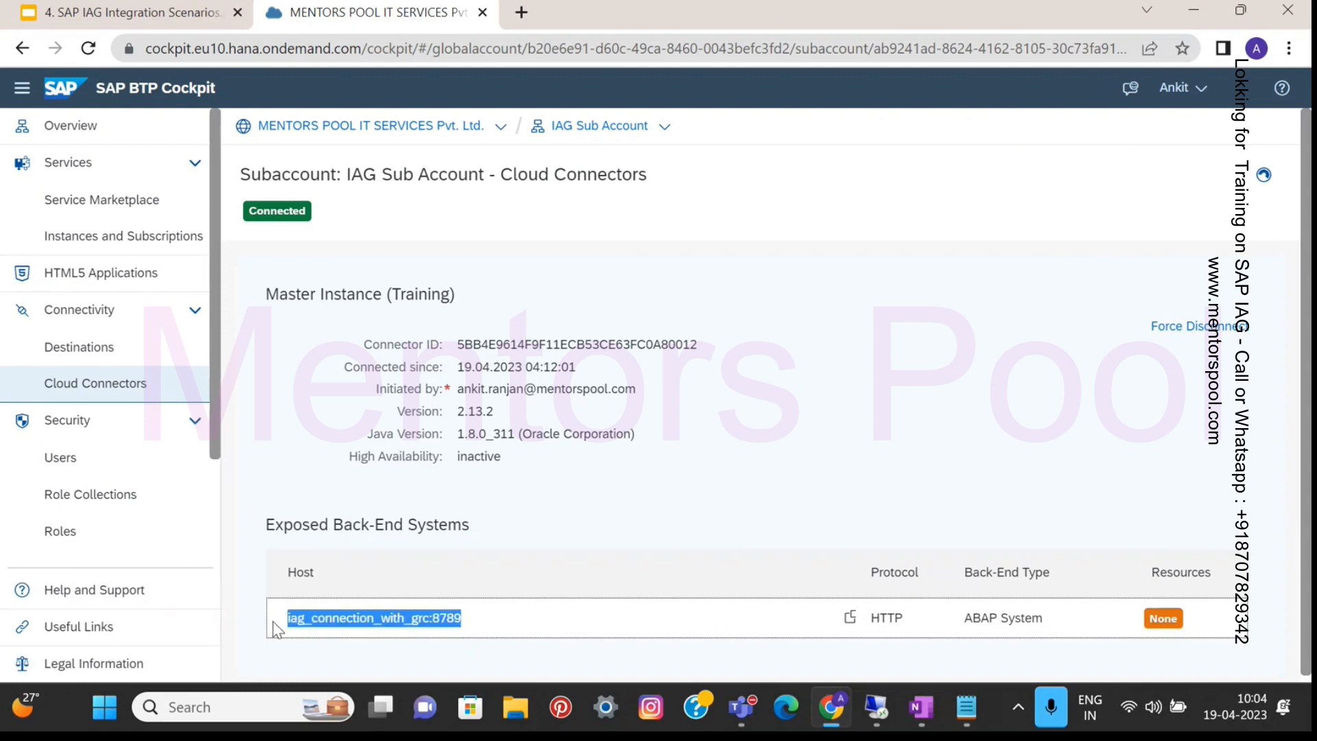
pyautogui.click(481, 636)
pyautogui.moveTo(473, 627); pyautogui.dragTo(287, 632)
pyautogui.click(163, 22)
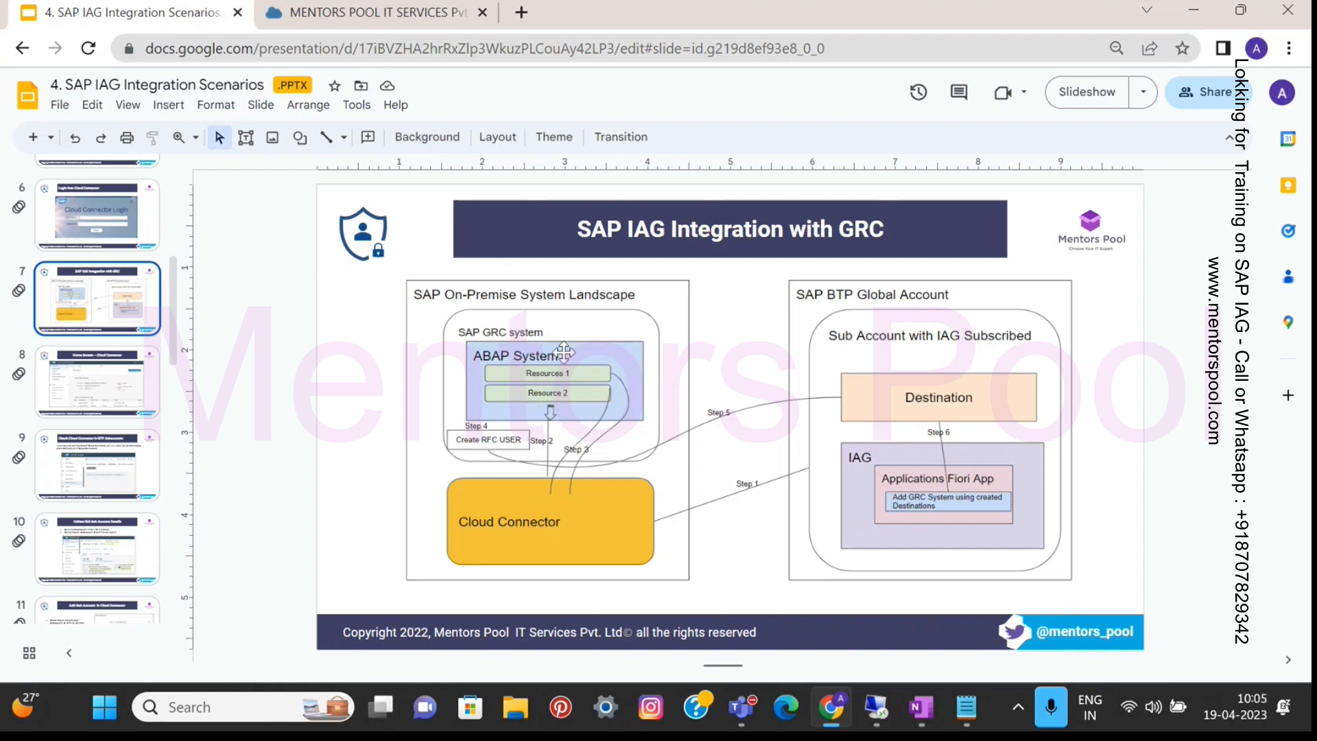
# - Go from the slides to the BTP Cockpit tab, then back to the remote Cloud Connector session
pyautogui.click(326, 20)
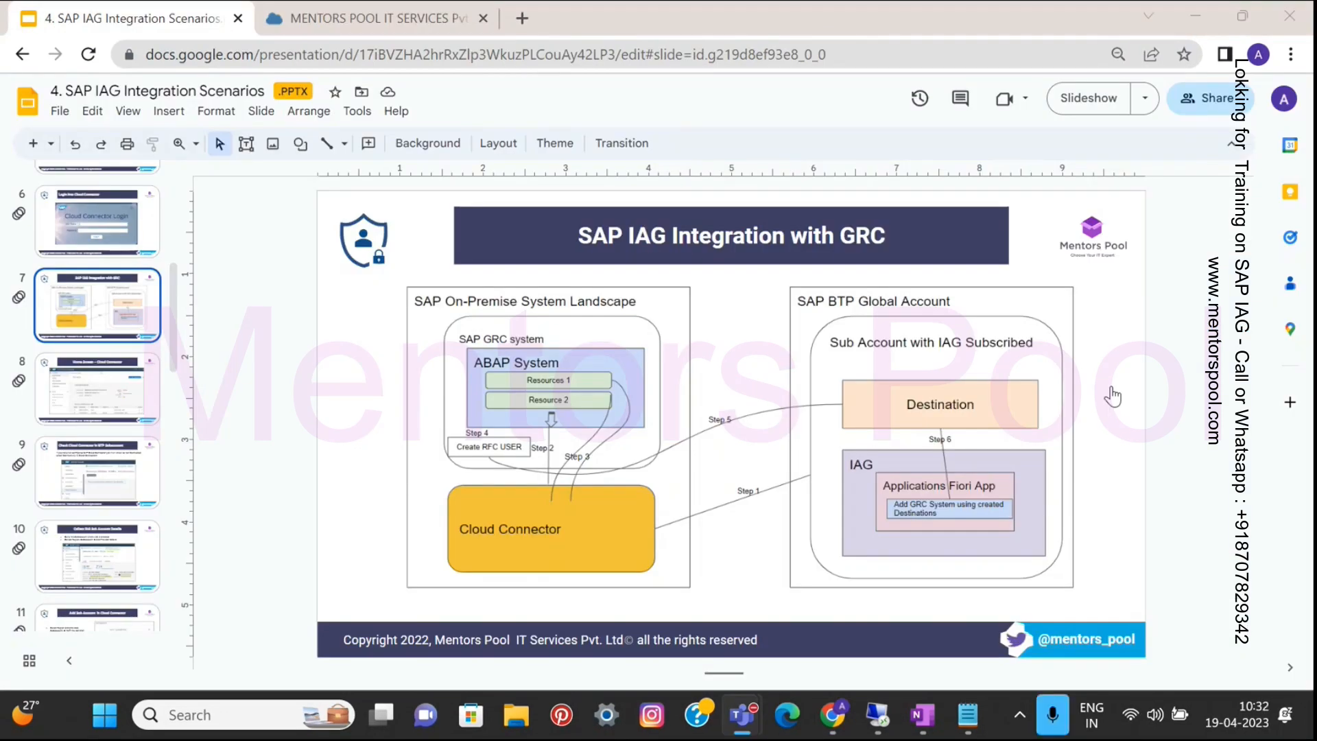
pyautogui.click(1144, 346)
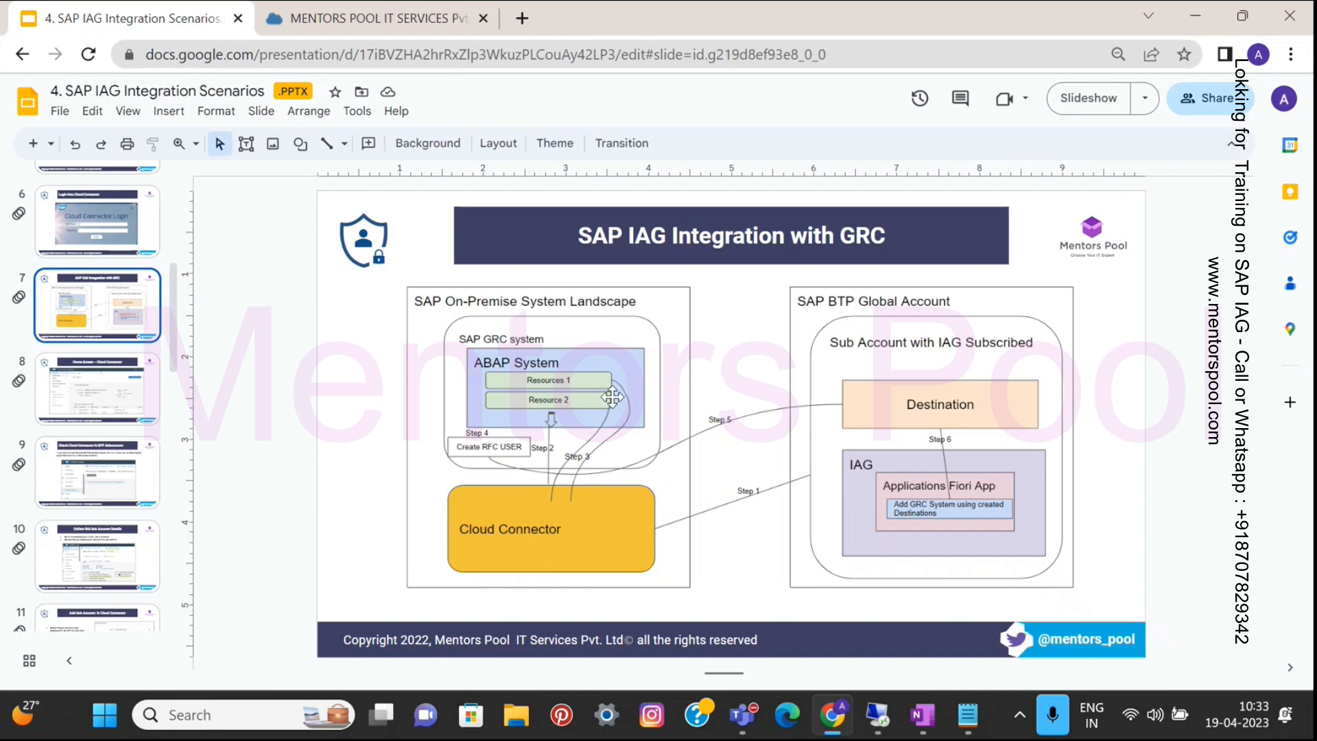
pyautogui.click(877, 717)
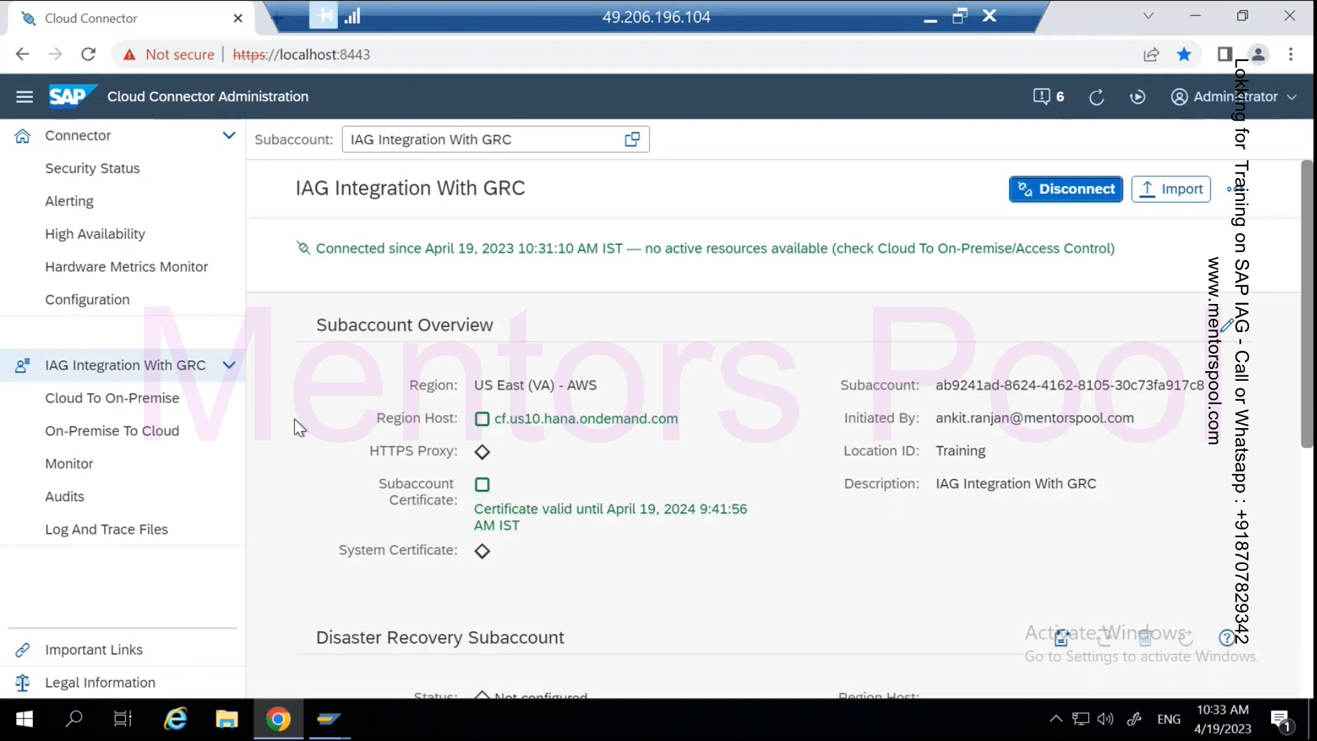
# - Open the IAG Integration With GRC subaccount's Cloud To On-Premise settings and begin adding a resource
pyautogui.click(72, 134)
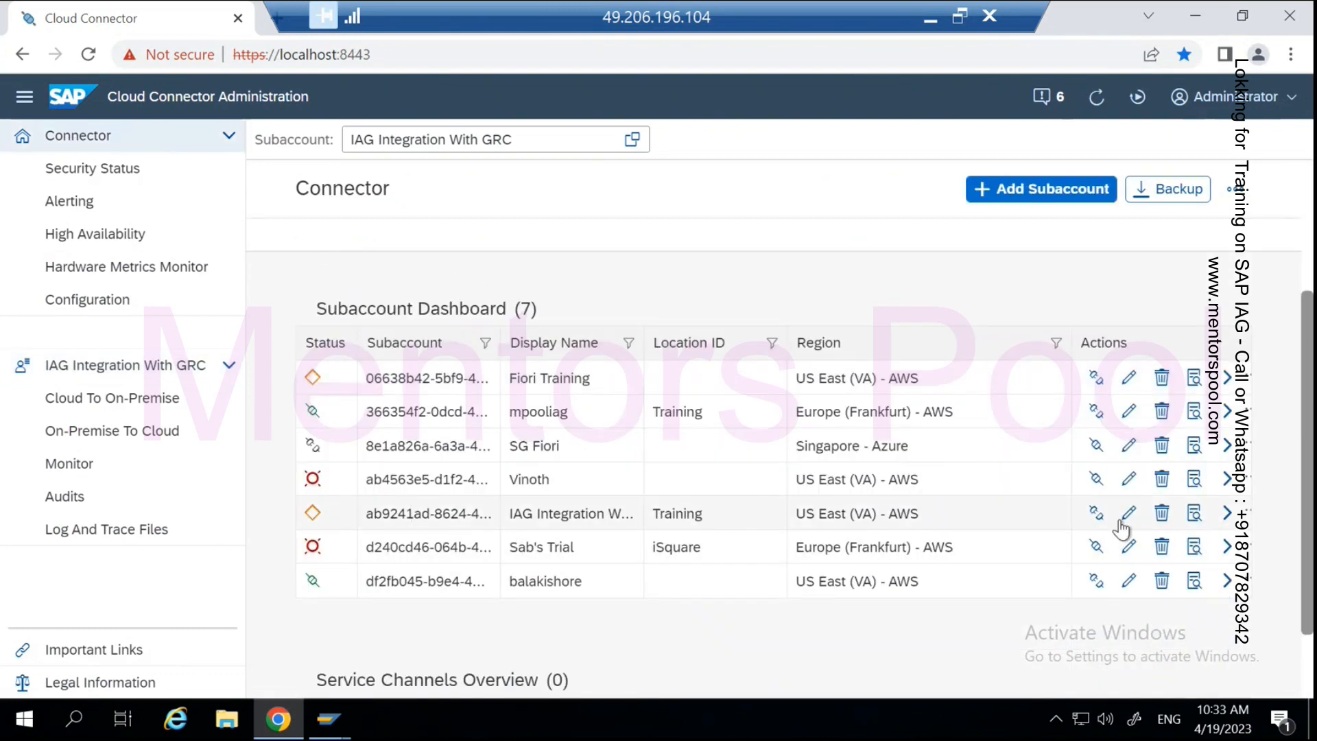
pyautogui.click(1223, 522)
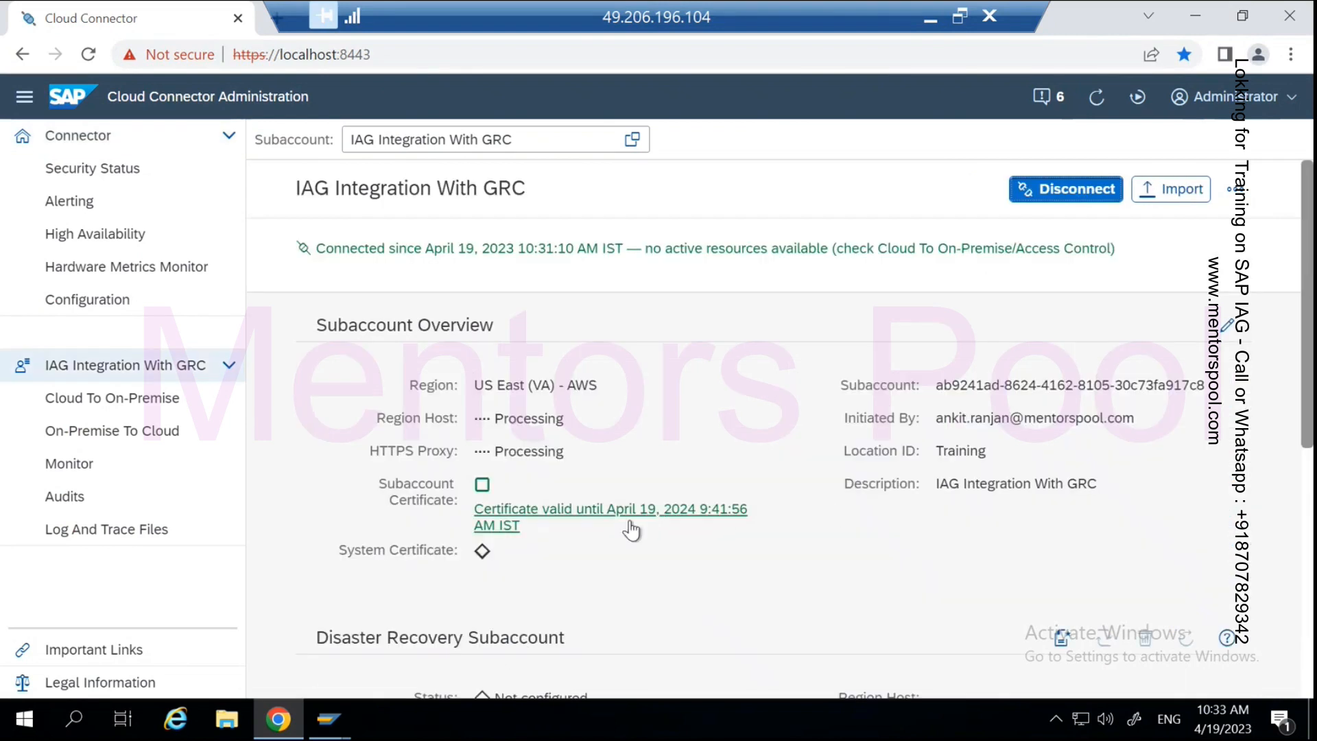
pyautogui.scroll(-4, 627, 553)
pyautogui.scroll(4, 633, 552)
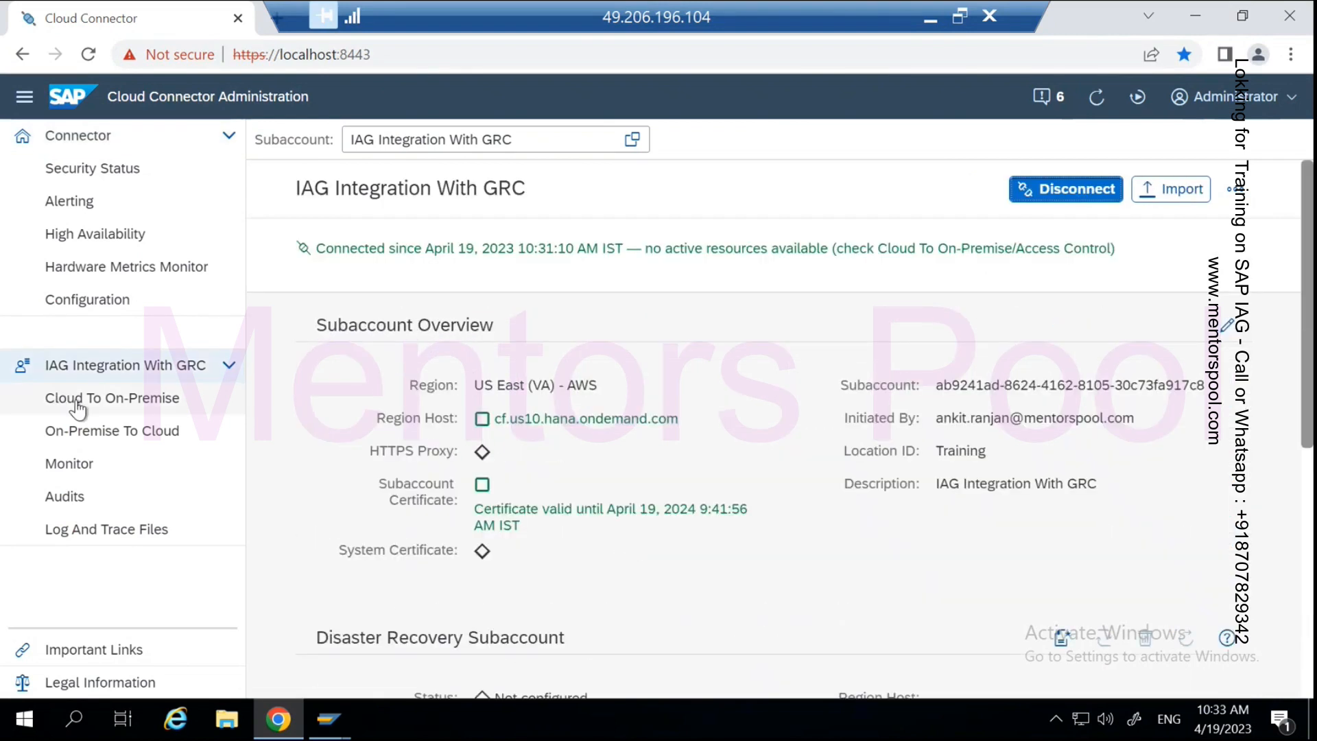
pyautogui.click(117, 404)
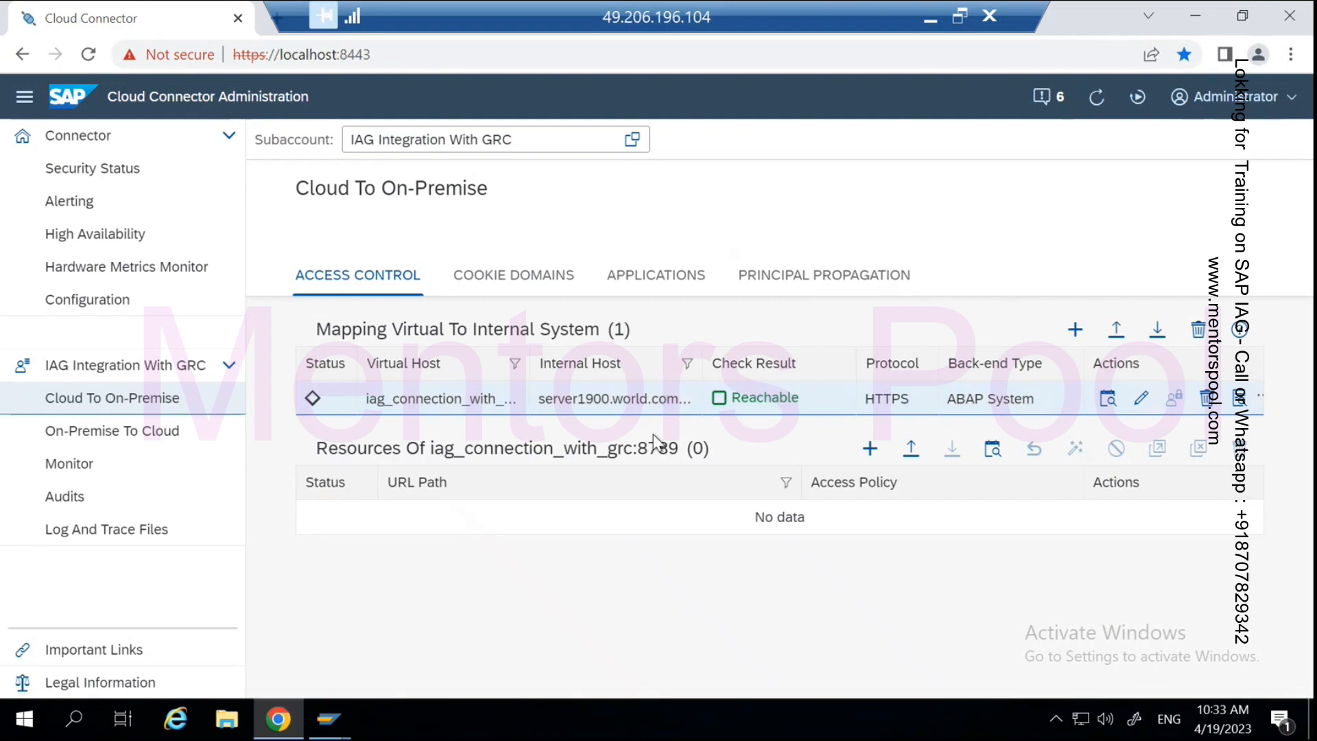
pyautogui.click(870, 449)
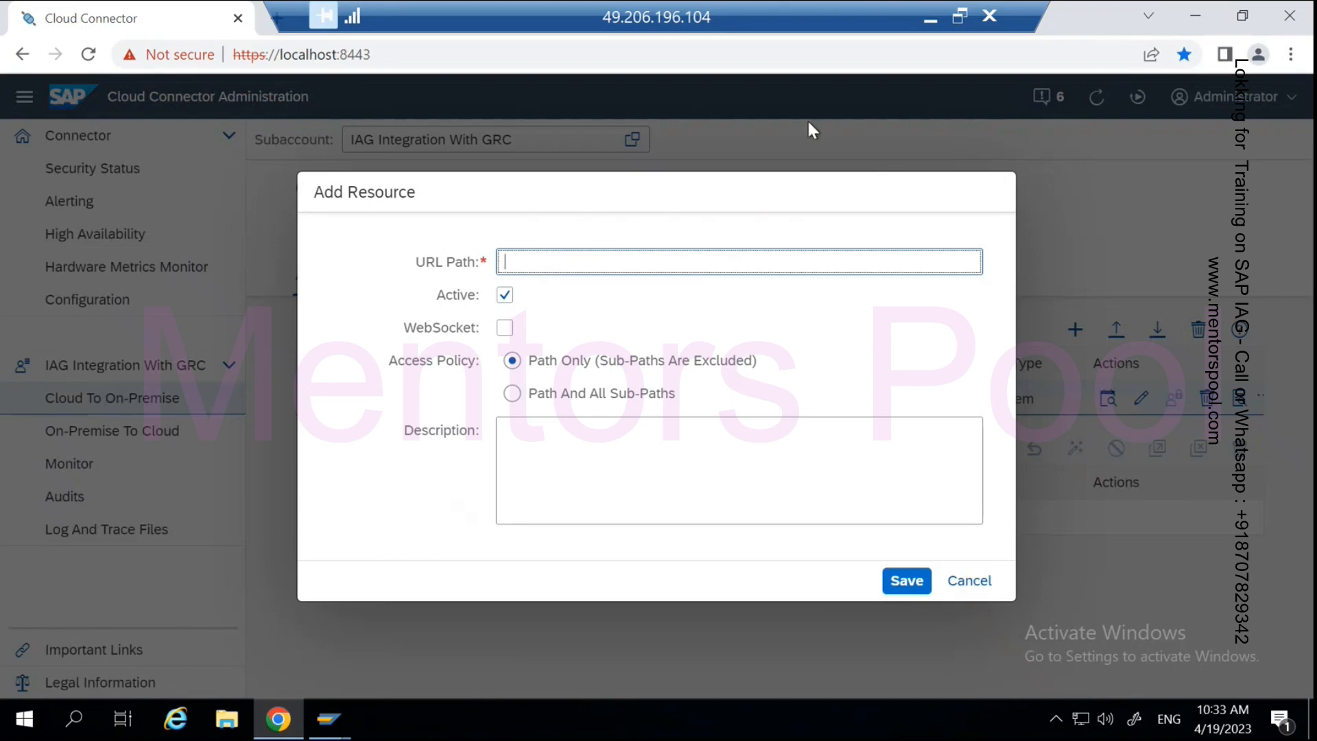
# - Correct the path in the notes to /sap/opu/odata and copy it
pyautogui.click(931, 22)
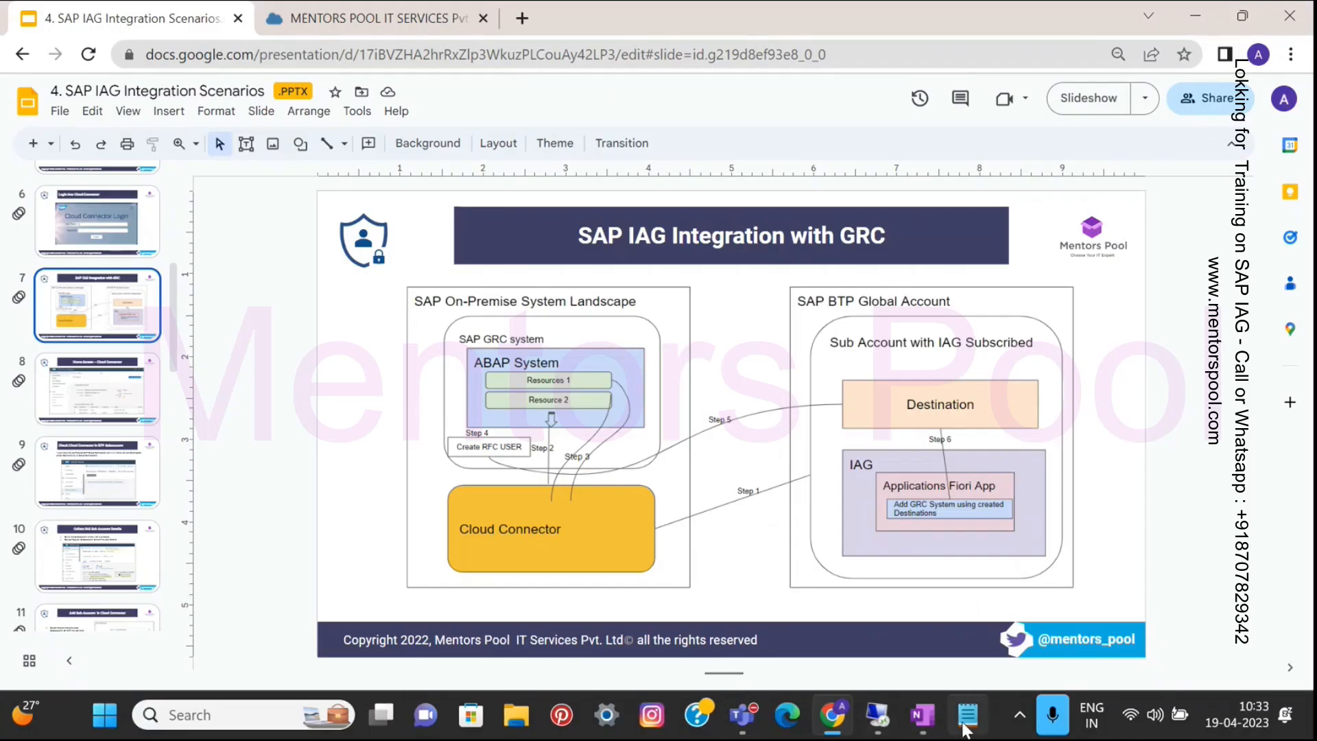
pyautogui.click(966, 714)
pyautogui.moveTo(258, 256); pyautogui.dragTo(155, 245)
pyautogui.click(207, 246)
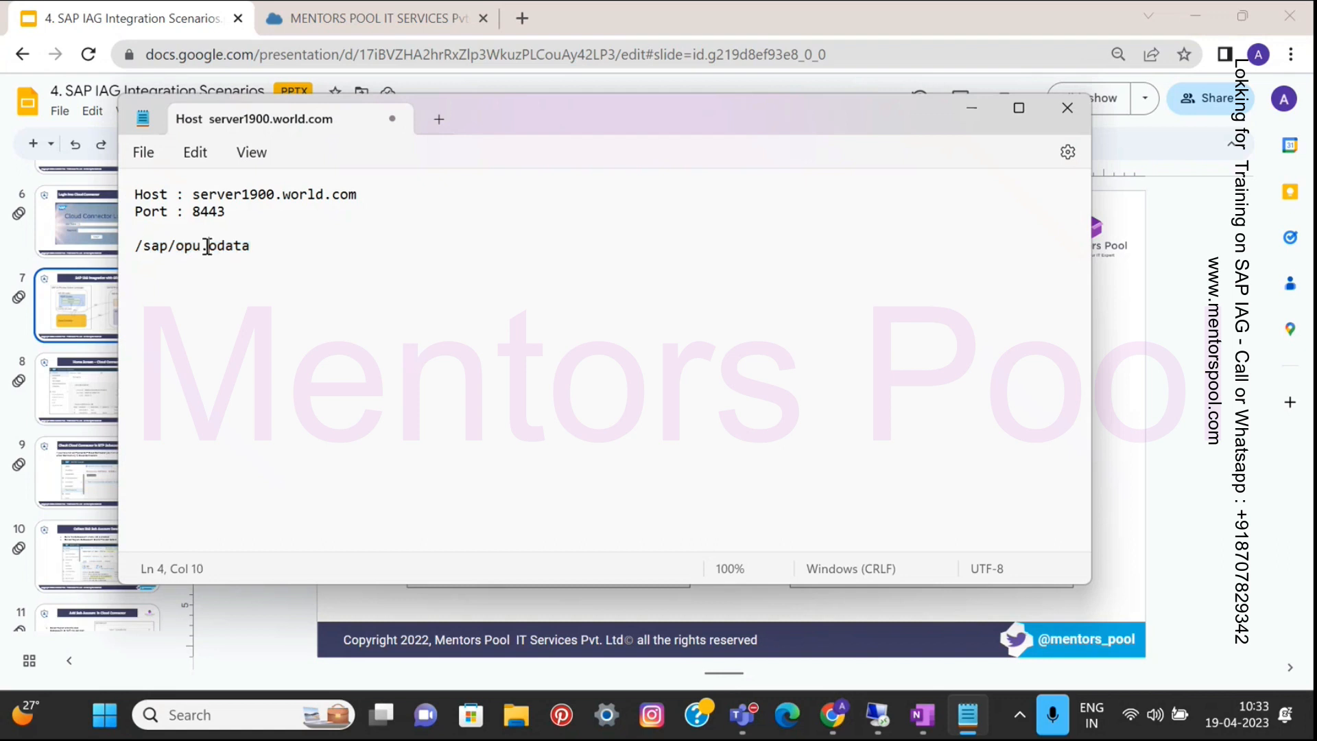
pyautogui.press('BackSpace')
pyautogui.write('/')
pyautogui.moveTo(256, 247); pyautogui.dragTo(140, 250)
pyautogui.hotkey('ctrl', 'c')
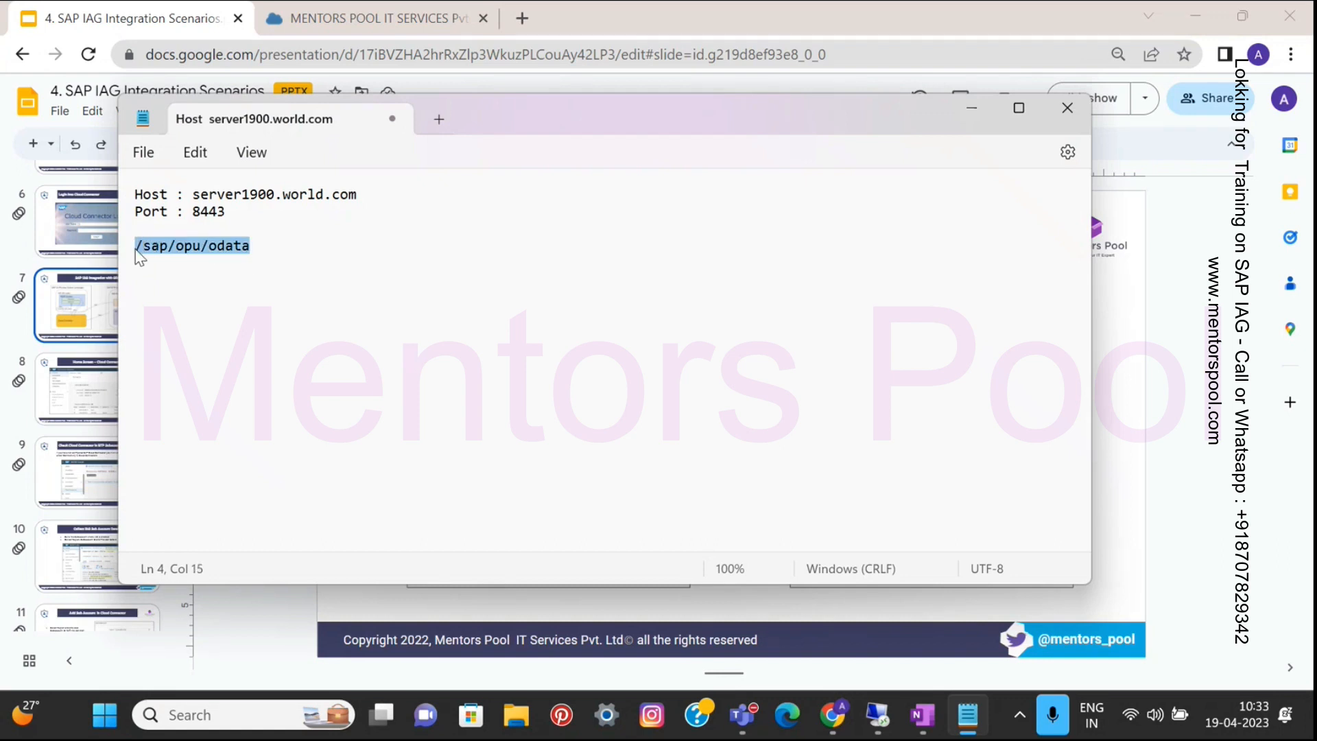
# - Save resource /sap/opu/odata with Path And All Sub-Paths and description 'ABAP ODATA Resources'
pyautogui.click(972, 108)
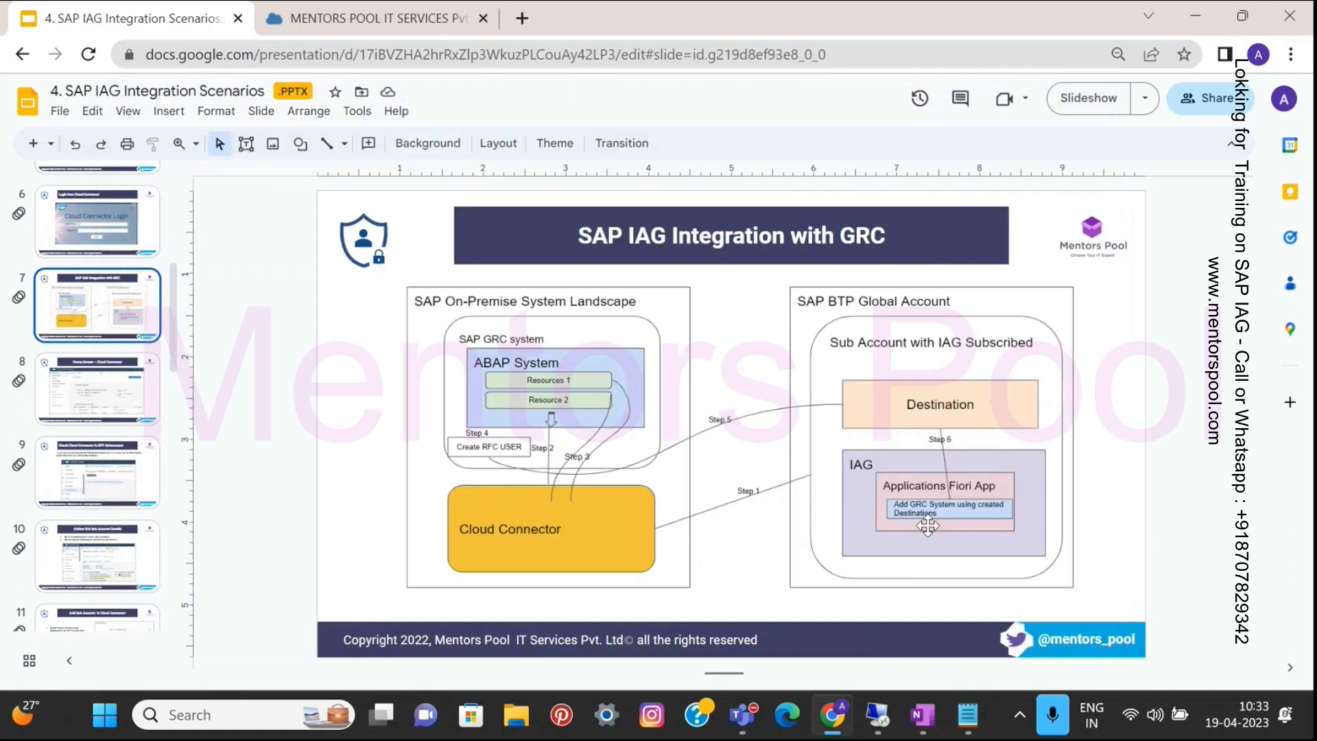
pyautogui.click(878, 715)
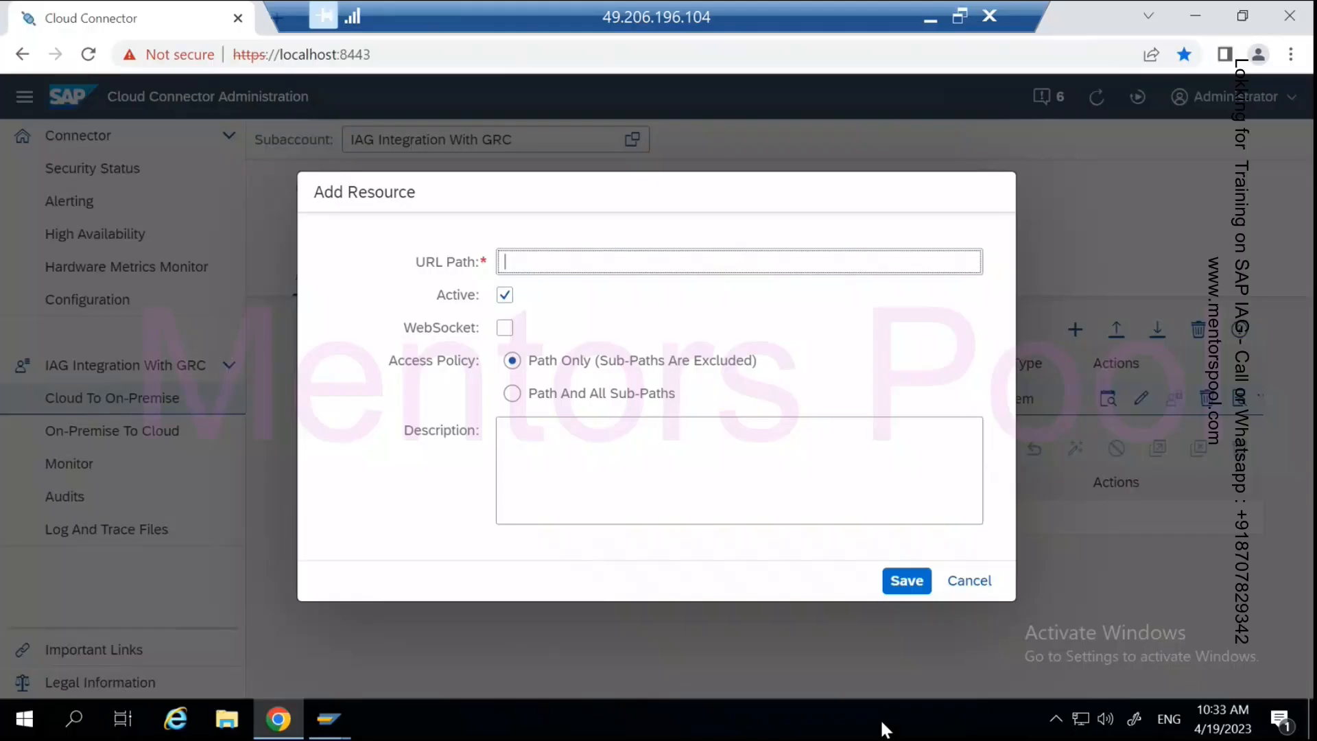
pyautogui.hotkey('ctrl', 'v')
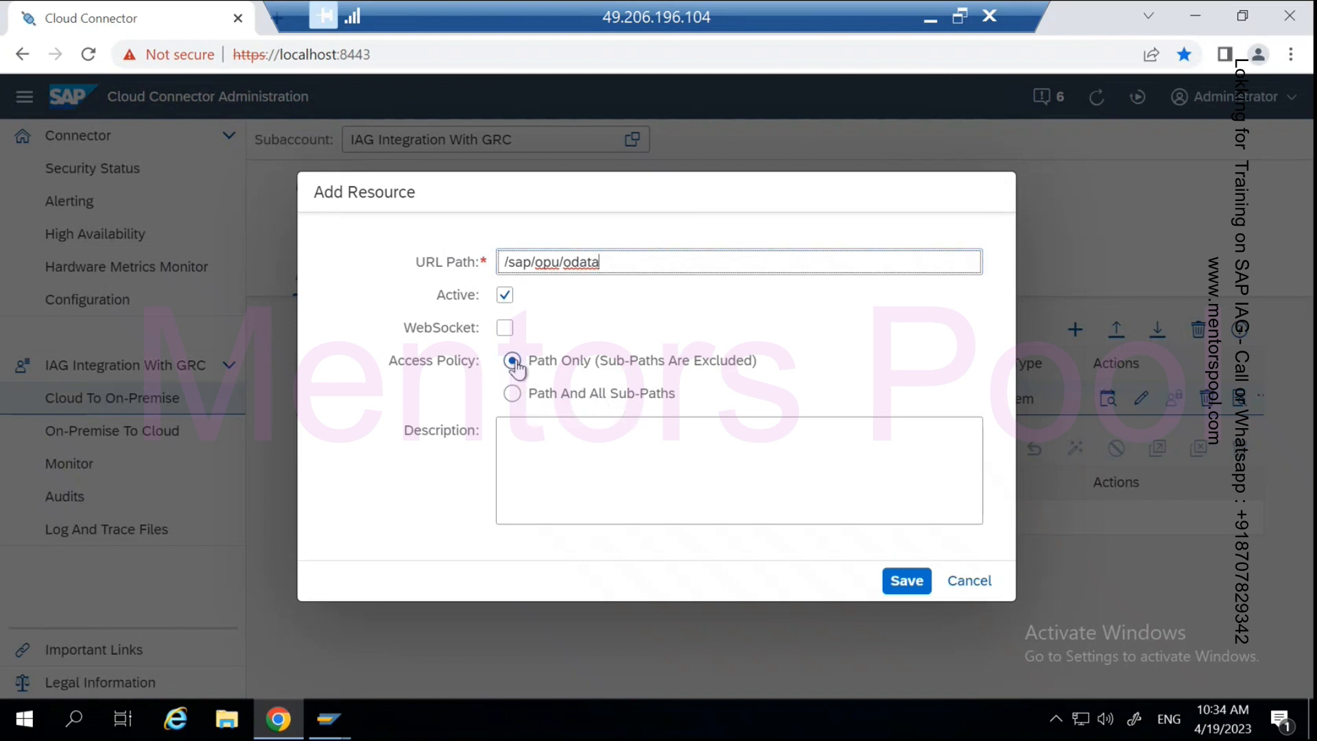
pyautogui.click(511, 396)
pyautogui.click(514, 431)
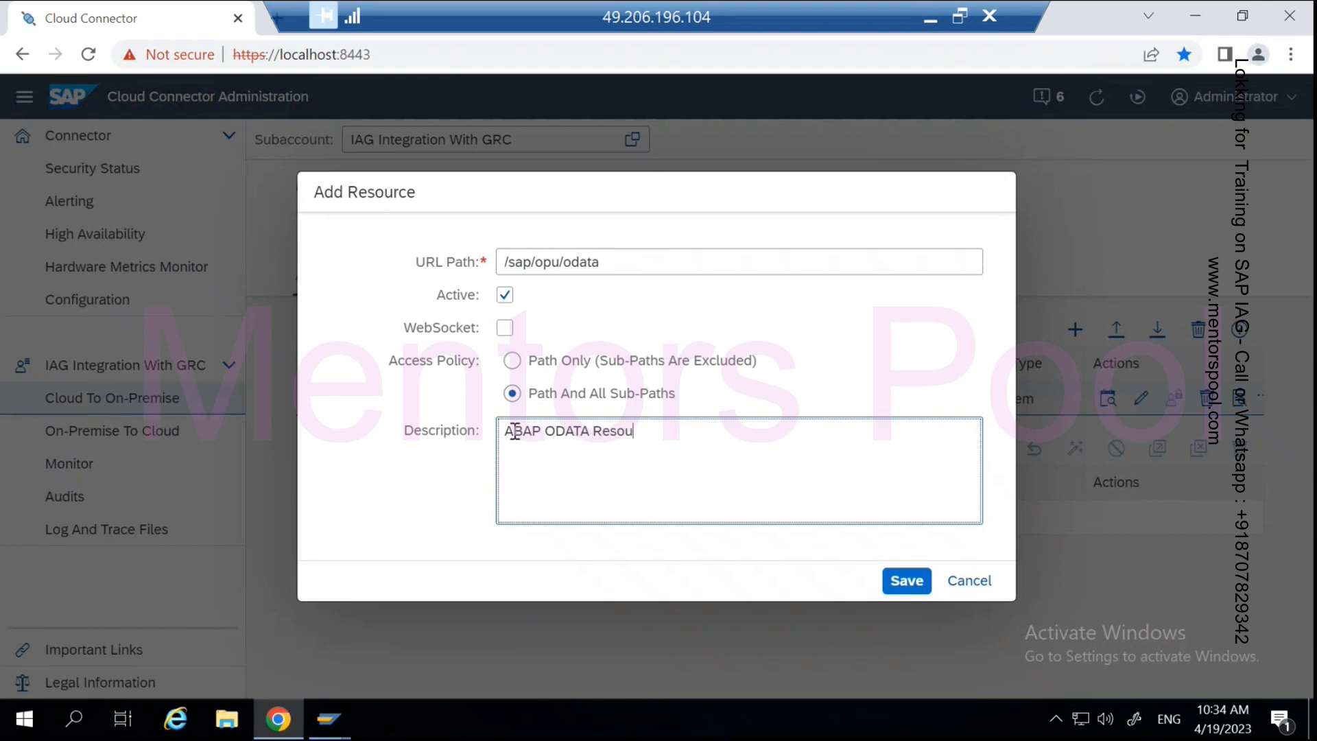
pyautogui.write('ces')
pyautogui.click(903, 582)
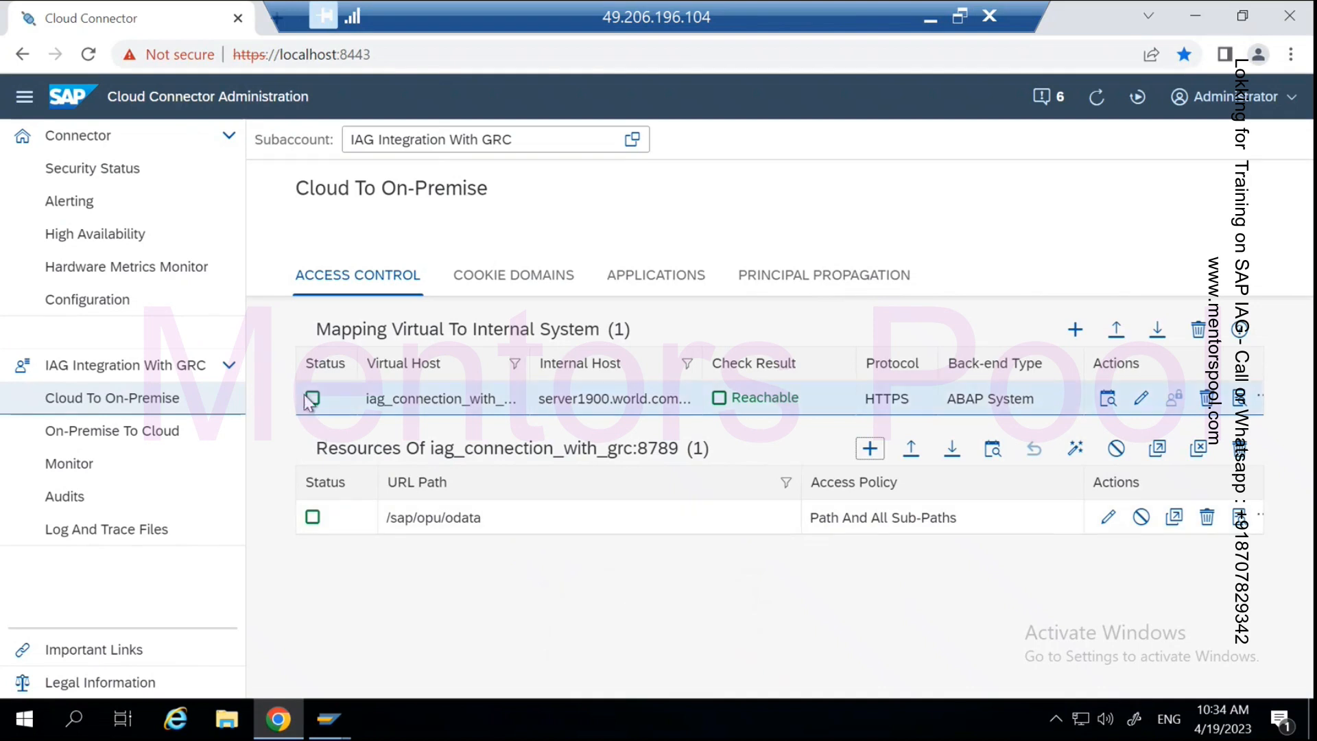
# - Review the connector's subaccount dashboard, then switch to BTP Cockpit's Cloud Connectors page
pyautogui.moveTo(317, 401)
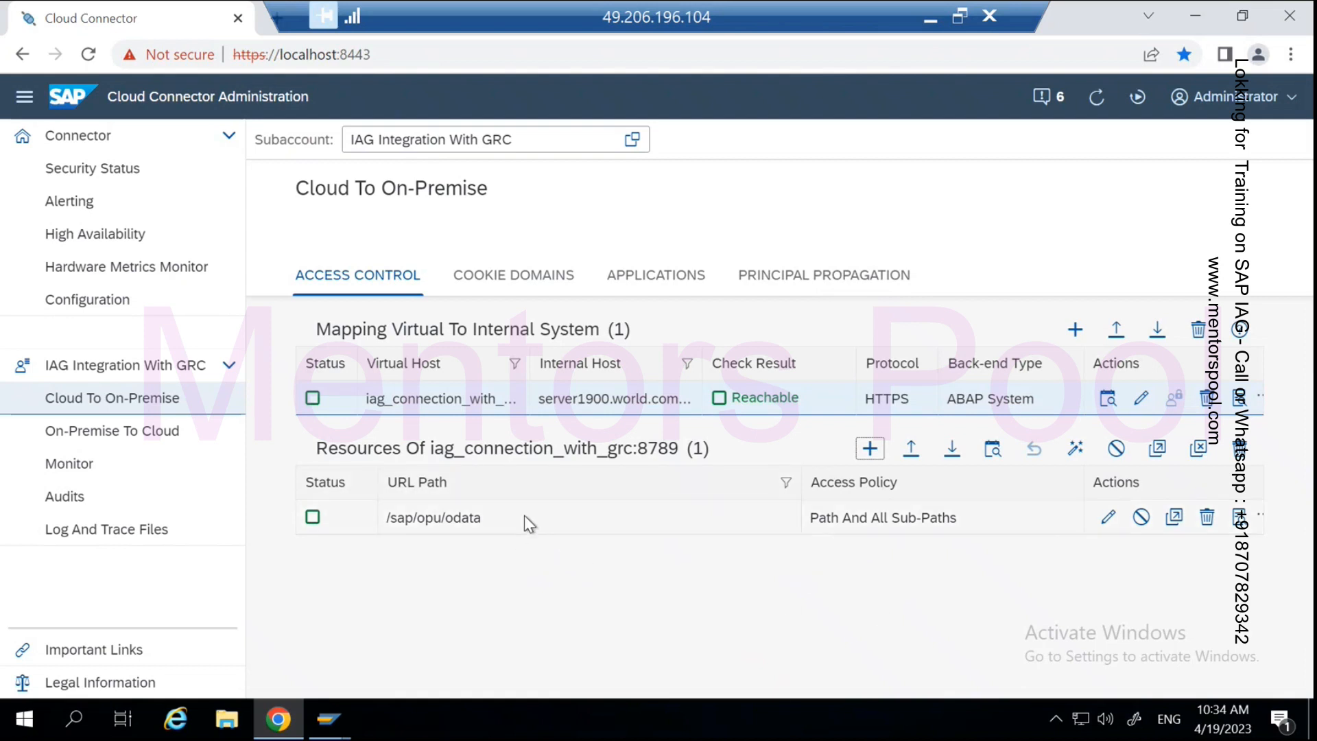
pyautogui.click(117, 141)
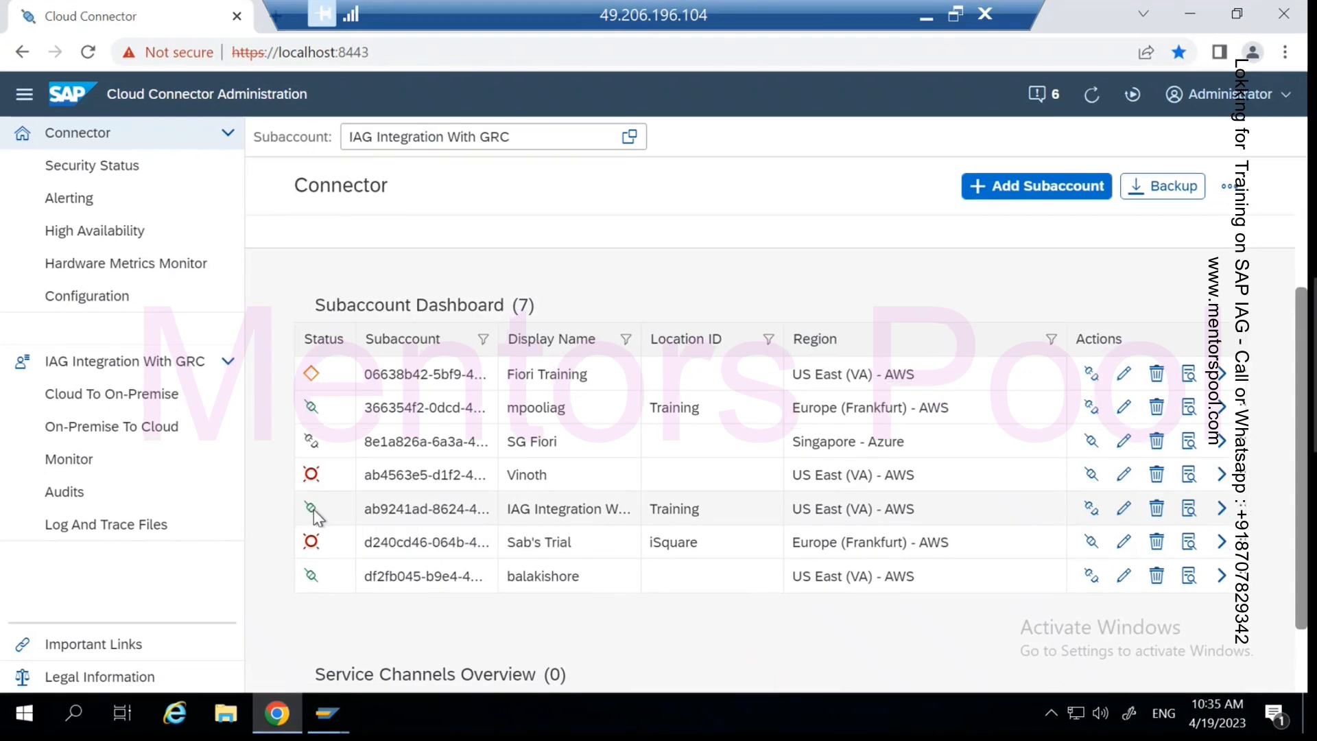
pyautogui.moveTo(312, 515)
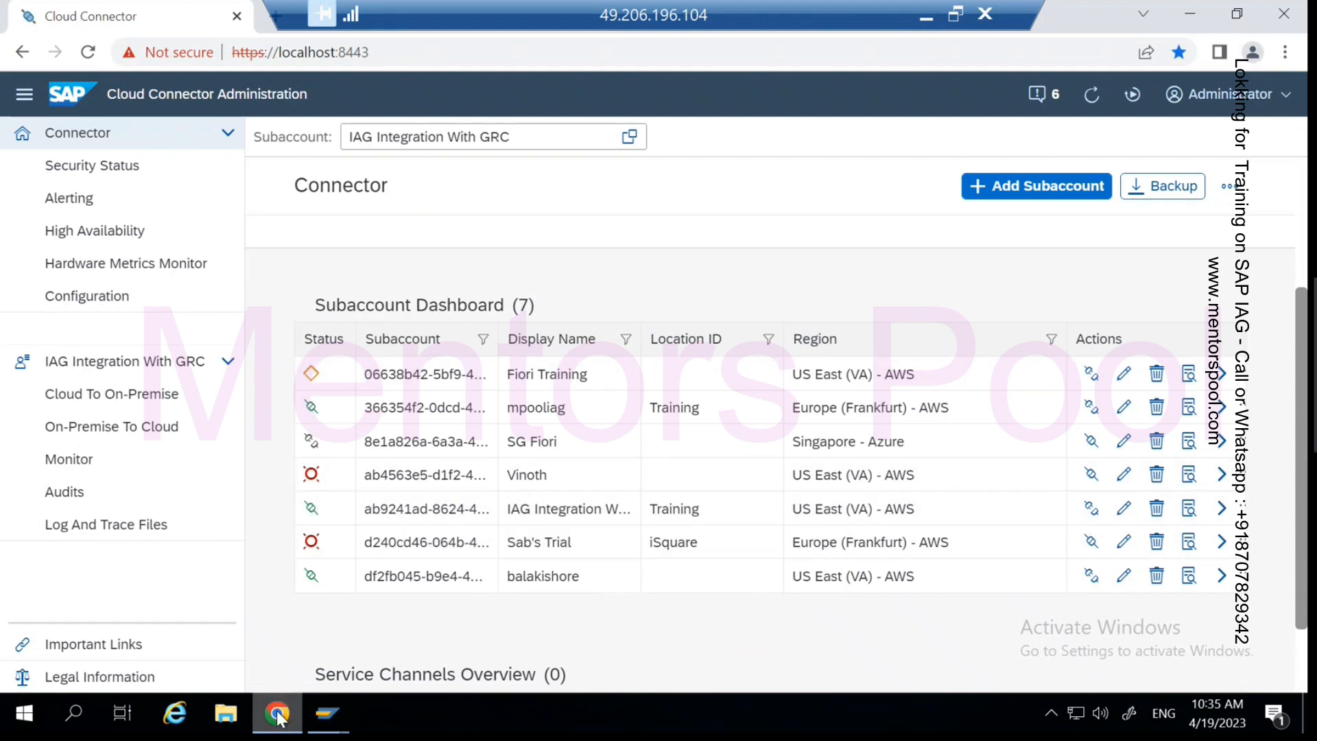
pyautogui.click(327, 714)
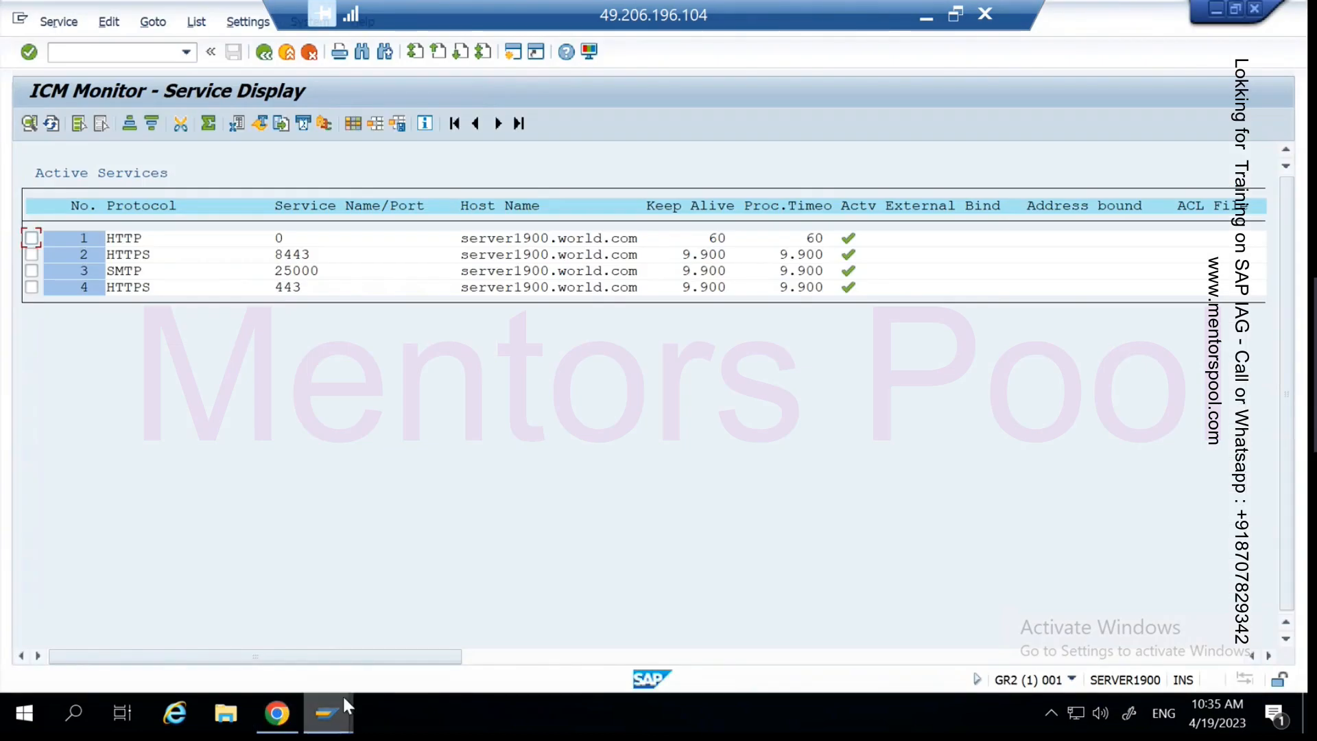
pyautogui.click(926, 17)
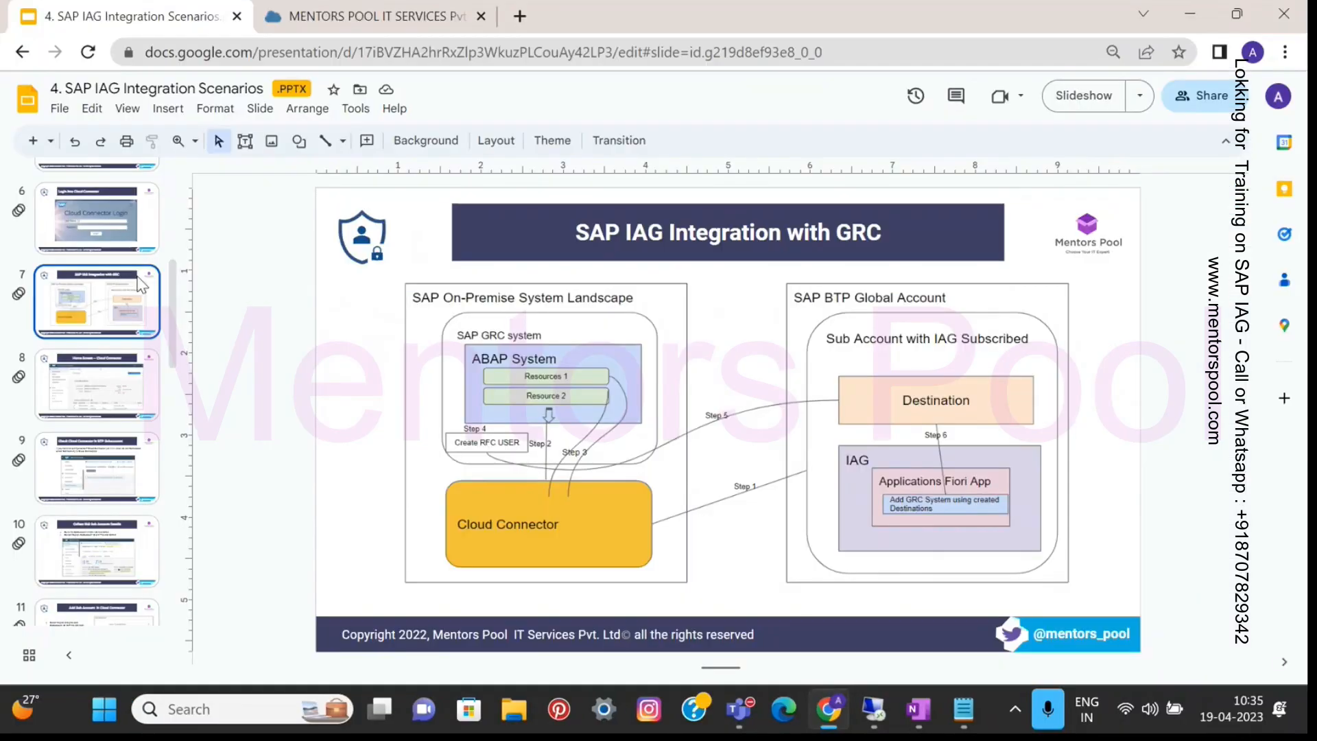
pyautogui.click(284, 20)
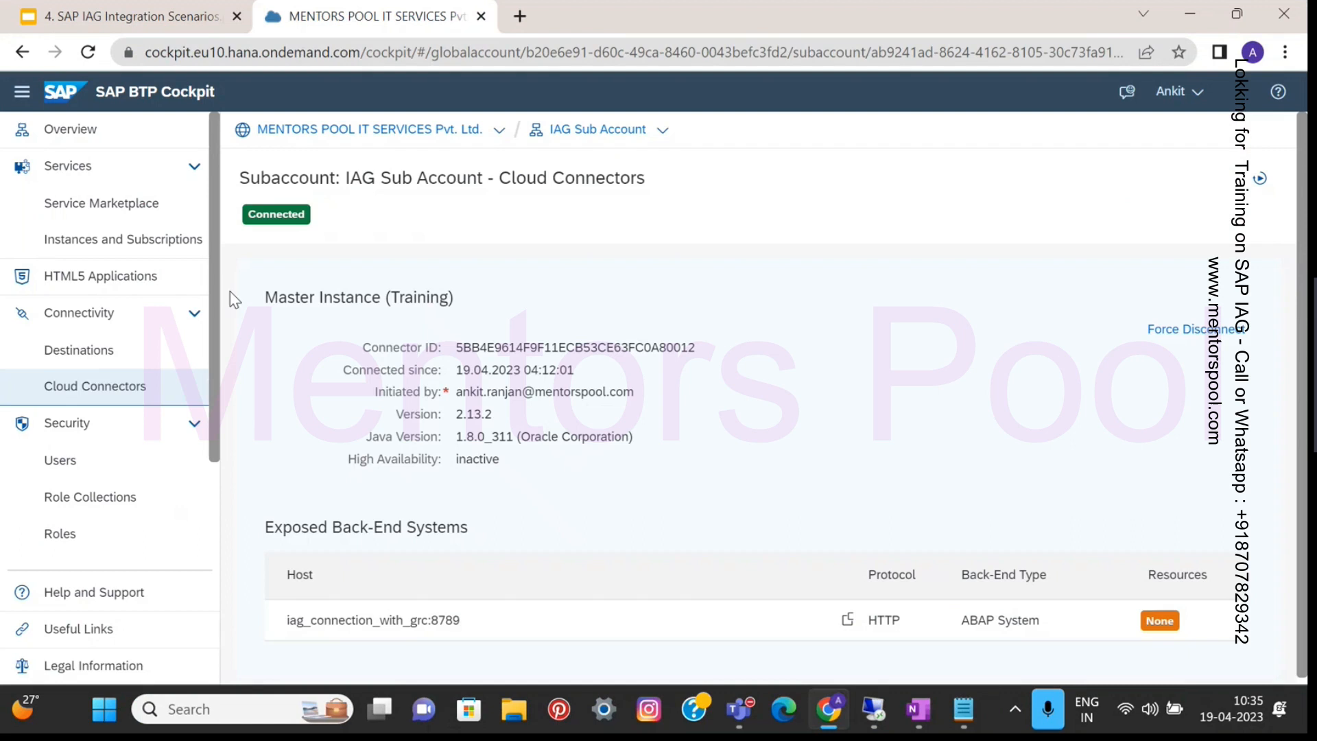
# - Refresh the cloud connector status until the GRC back end's resources show Available, then present the GRC slide
pyautogui.click(105, 393)
pyautogui.click(1260, 181)
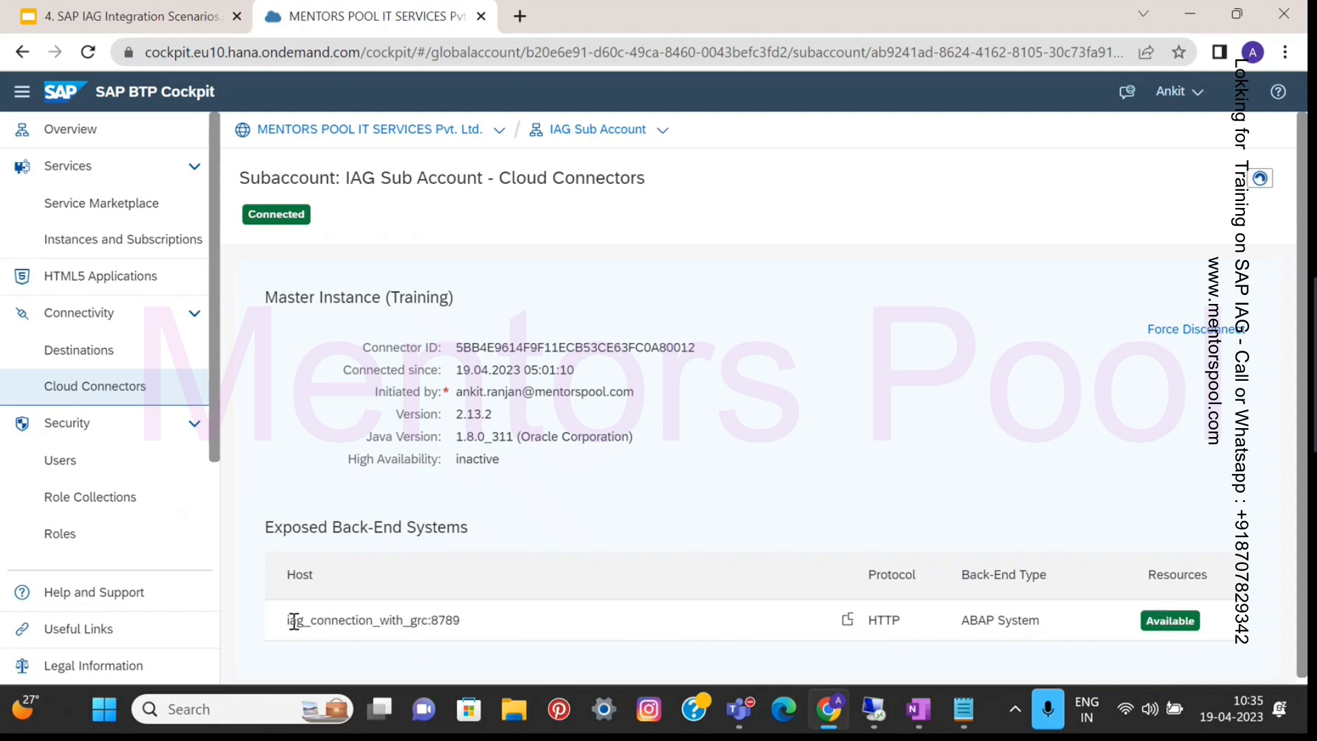
pyautogui.moveTo(293, 620); pyautogui.dragTo(735, 604)
pyautogui.moveTo(861, 606); pyautogui.dragTo(1074, 634)
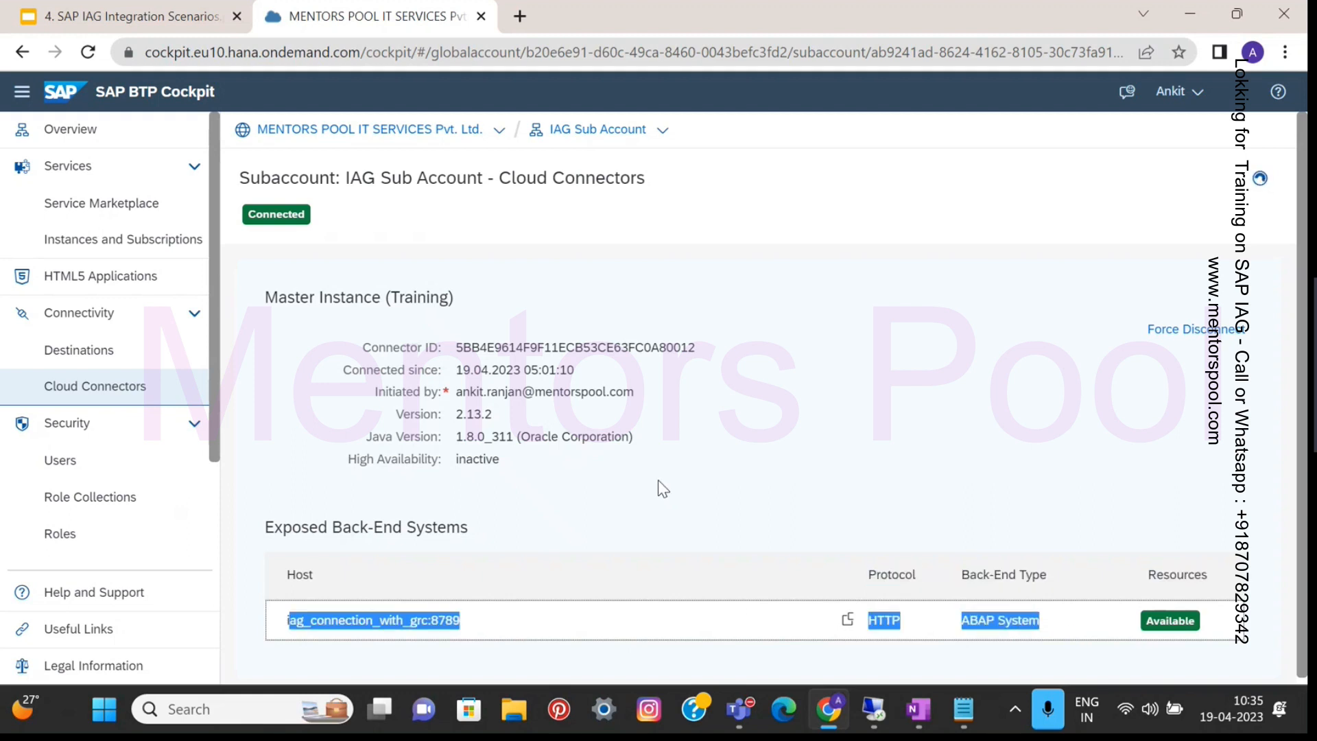
pyautogui.click(127, 16)
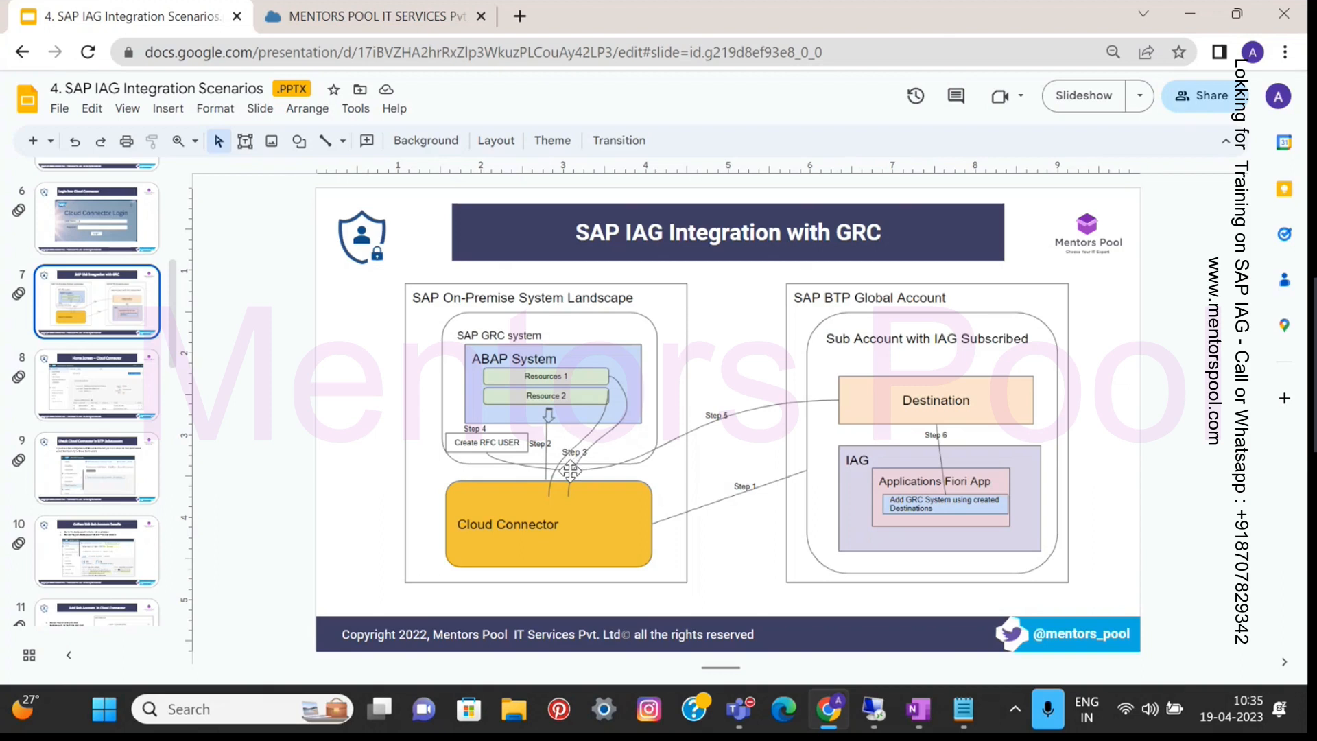
pyautogui.hotkey('ctrl', 'F5')
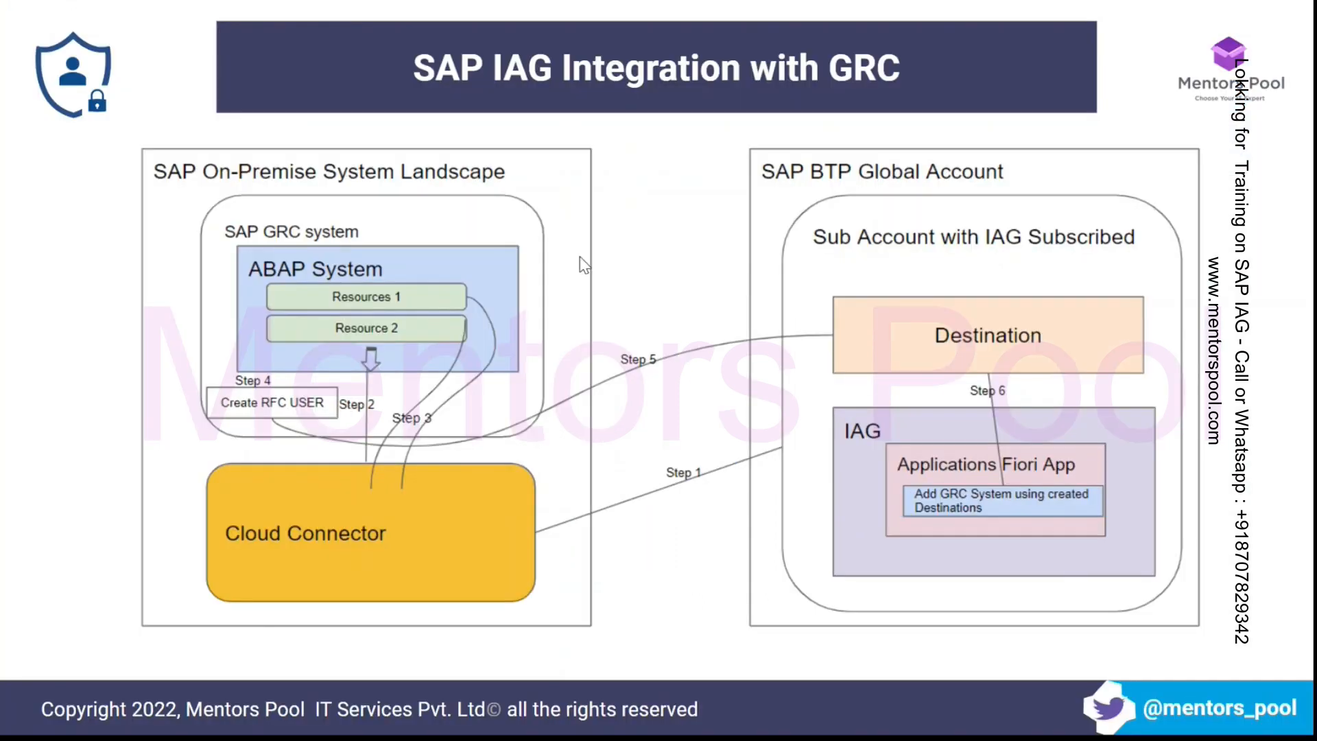